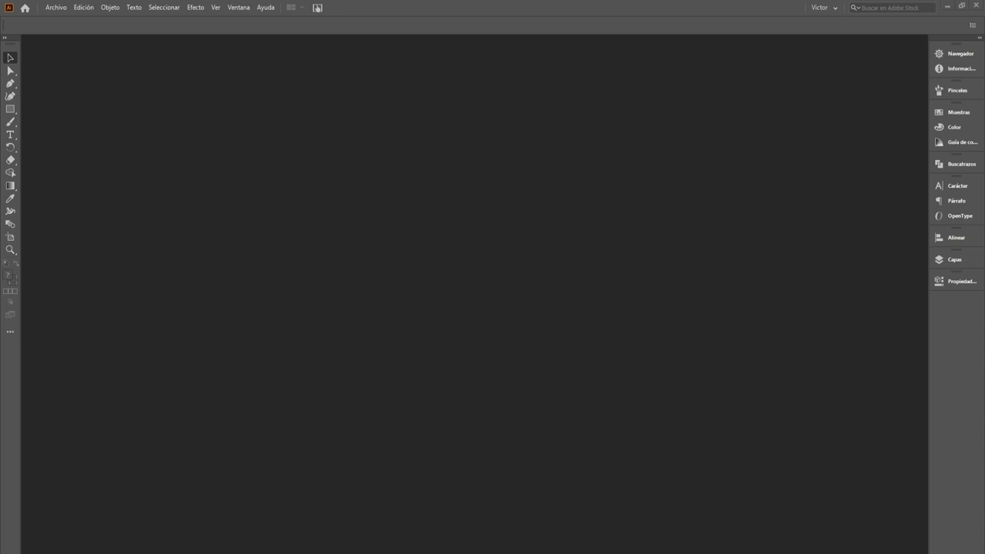
- Create a new blank Letter (8.5 x 11 in) document from the Carta preset
click(56, 8)
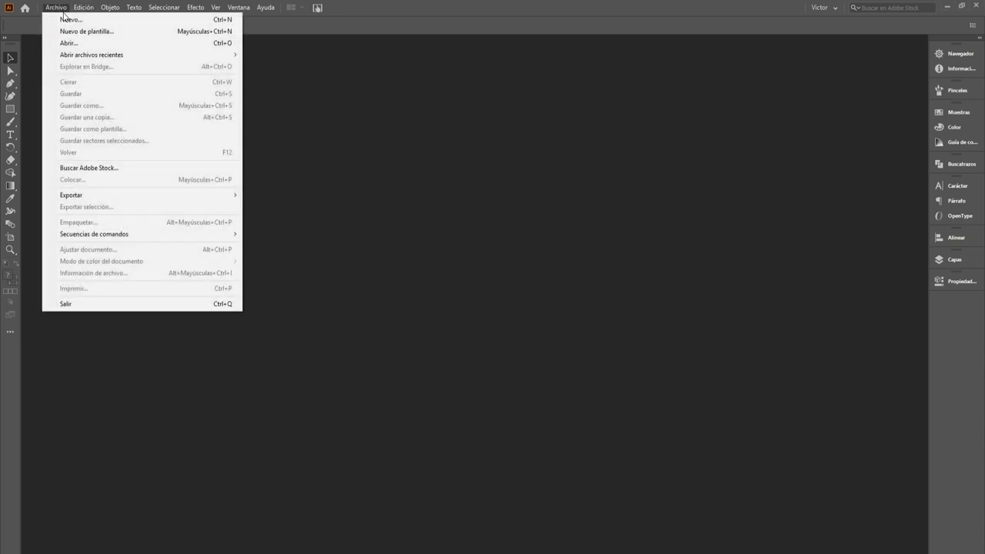
click(66, 20)
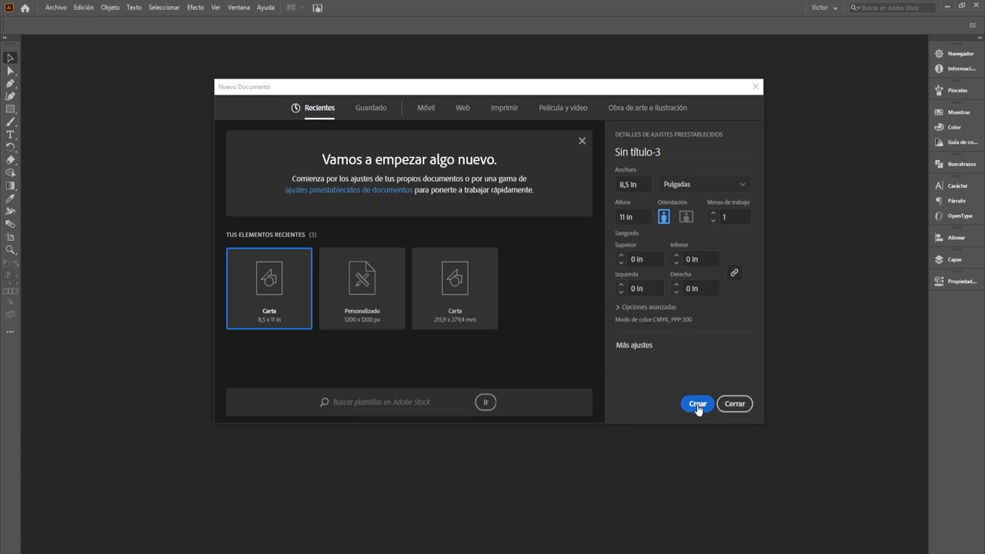
click(698, 404)
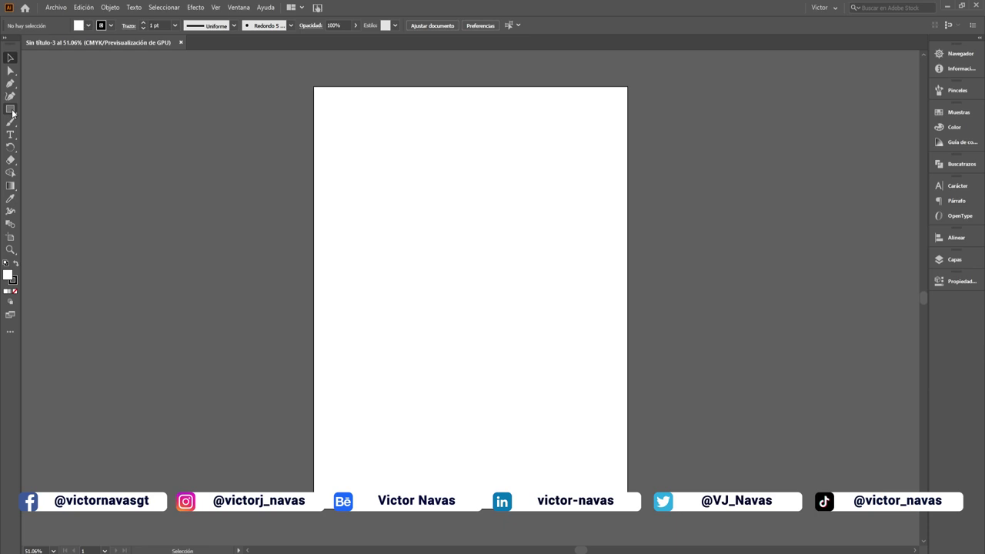
- Open the basic shape tools flyout in the toolbar to reach the Rectangle tool
click(13, 113)
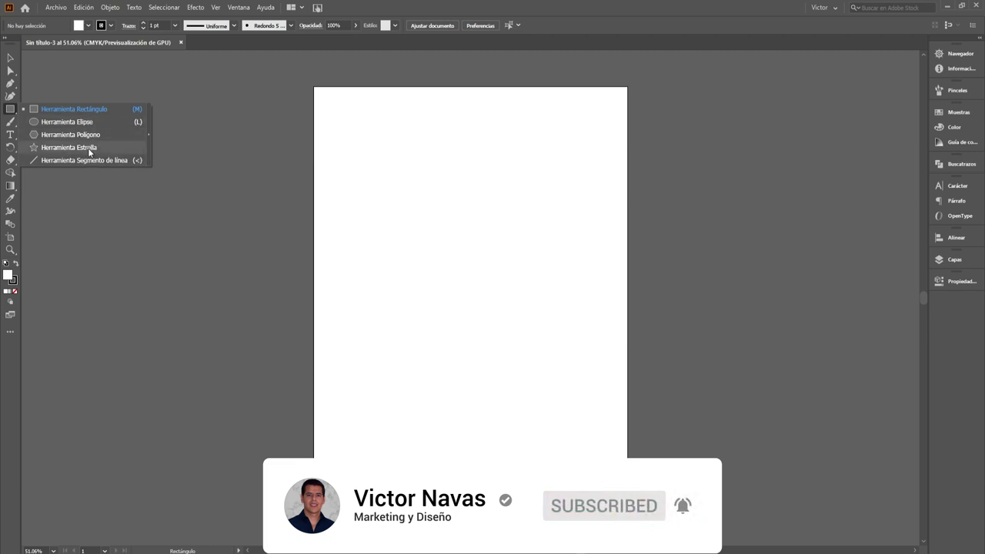
- Draw a square about 3.5 in wide near the top-left of the page
click(72, 108)
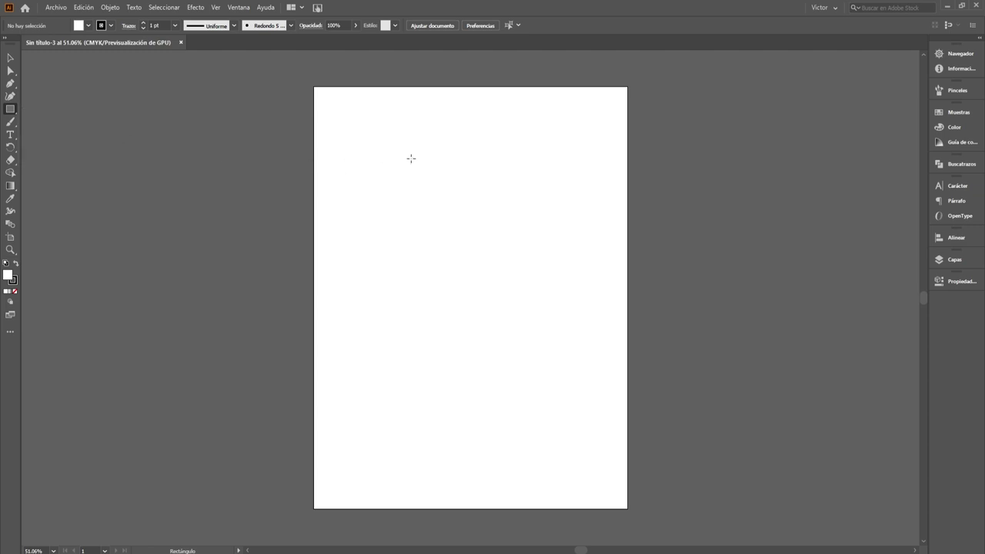
drag(344, 114, 470, 248)
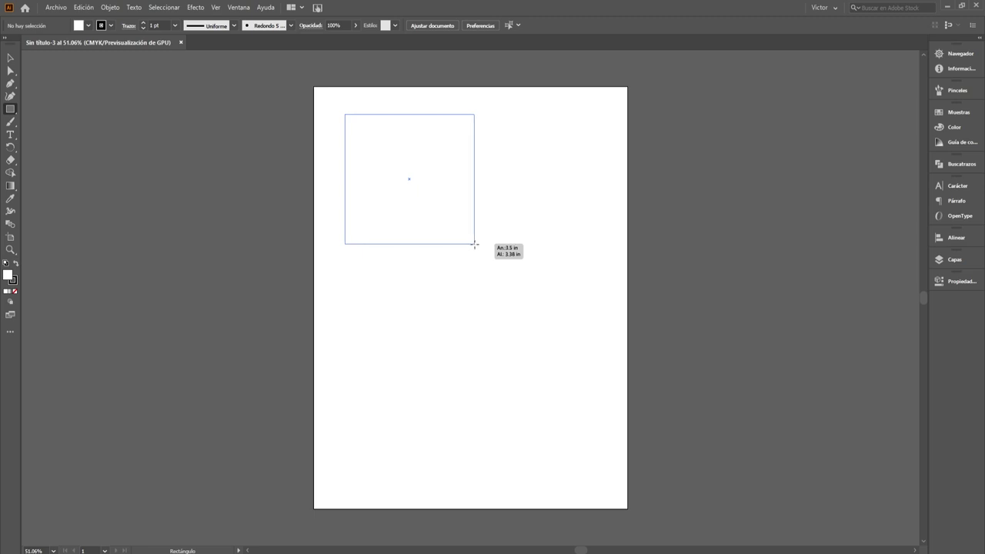
drag(470, 248, 474, 243)
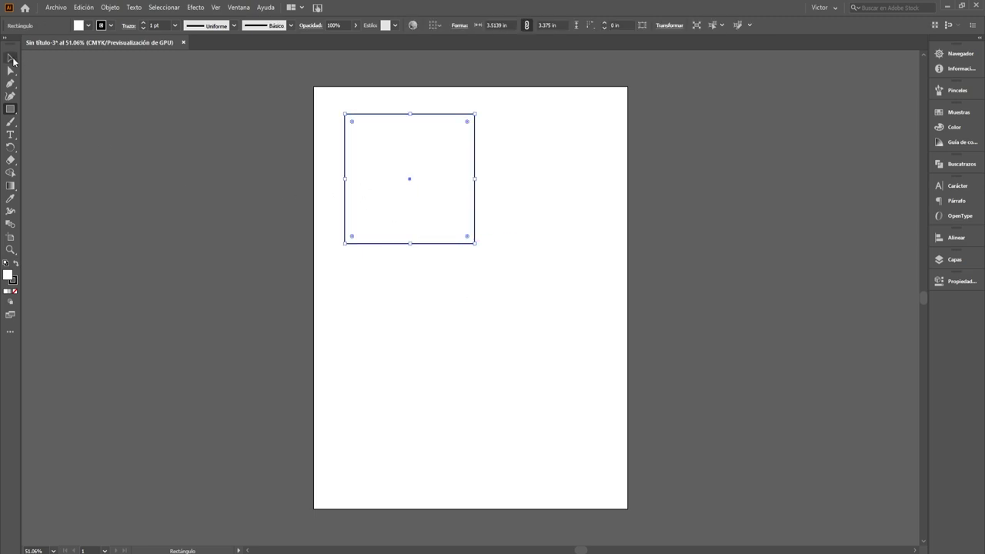
- Draw a circle below the square, sized to match its 3.5139 in width
click(11, 58)
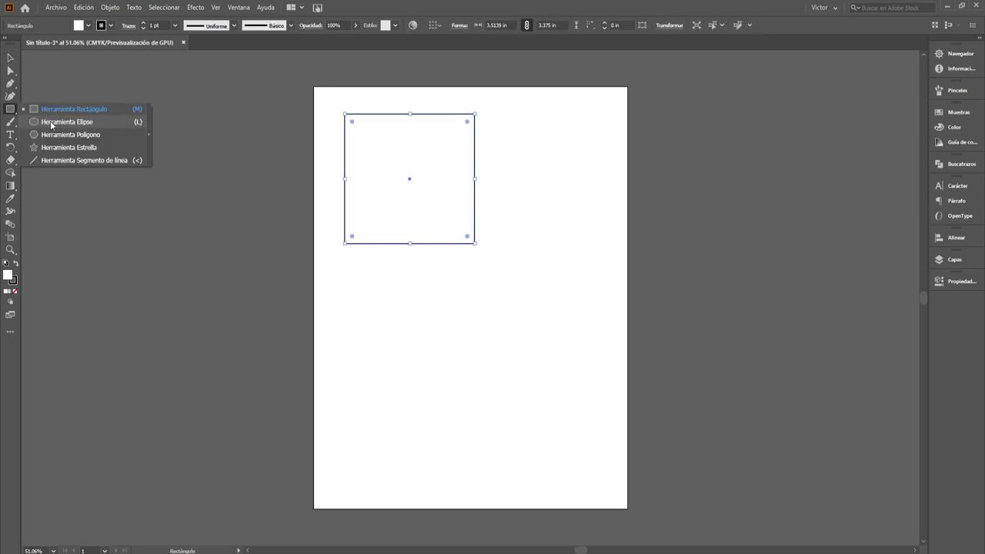
drag(17, 111, 31, 121)
drag(344, 271, 483, 416)
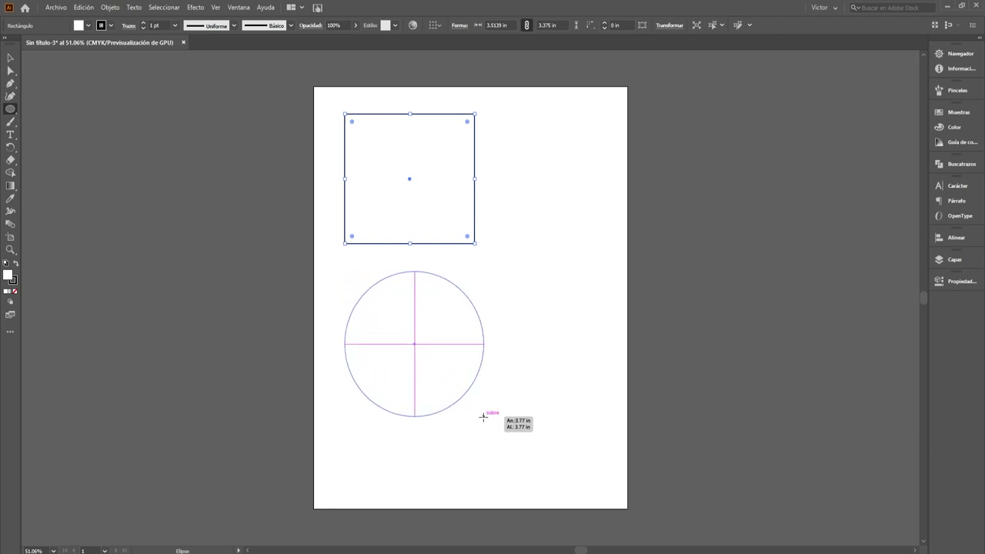
mouse_move(484, 417)
mouse_down()
mouse_move(425, 330)
mouse_move(464, 358)
mouse_move(472, 313)
mouse_move(475, 380)
mouse_up()
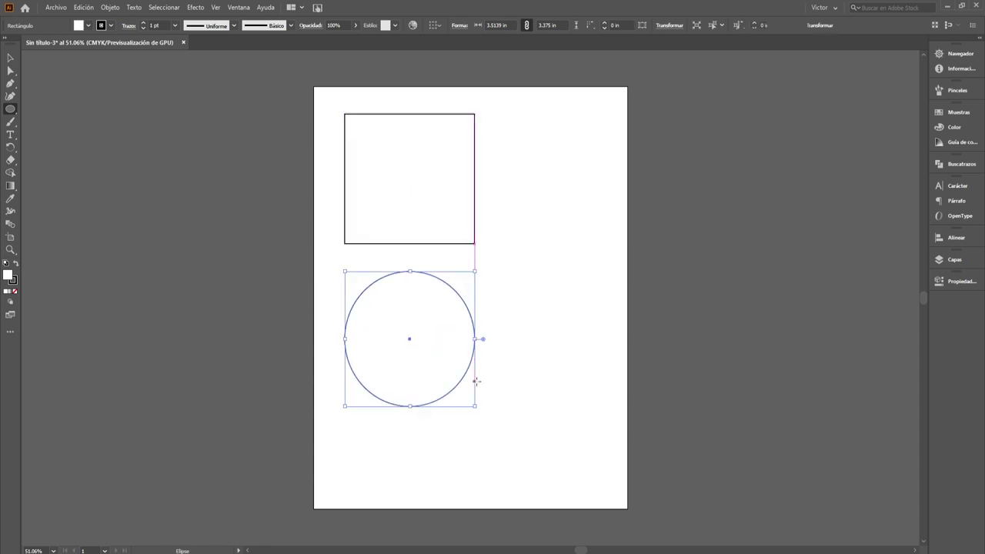
- Draw a hexagon about 3.36 in wide and place it right of the square
click(11, 109)
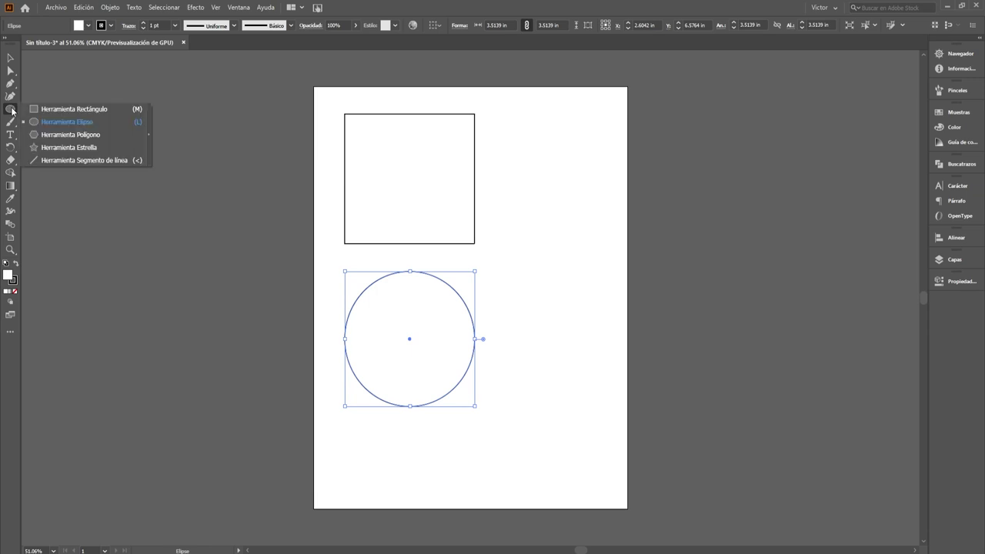
click(58, 135)
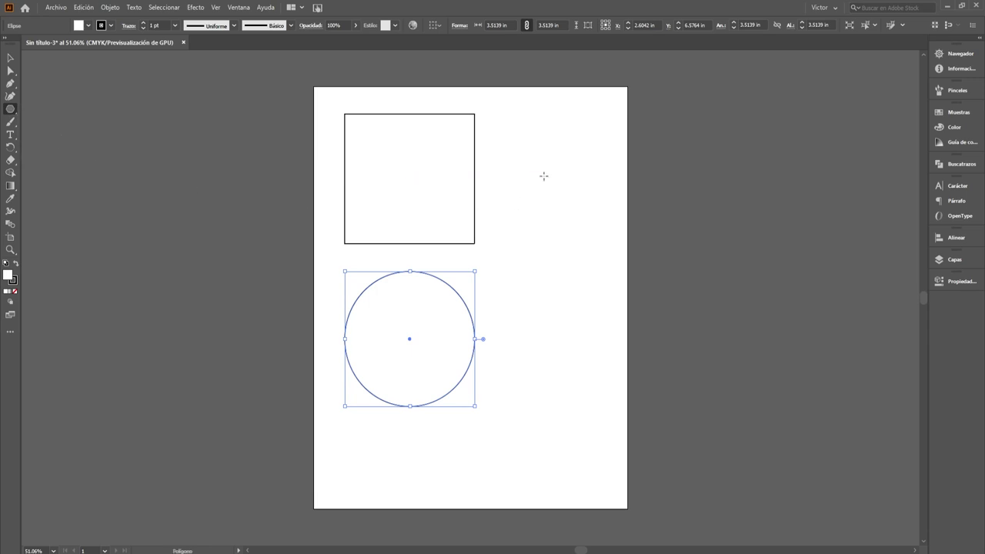
click(11, 110)
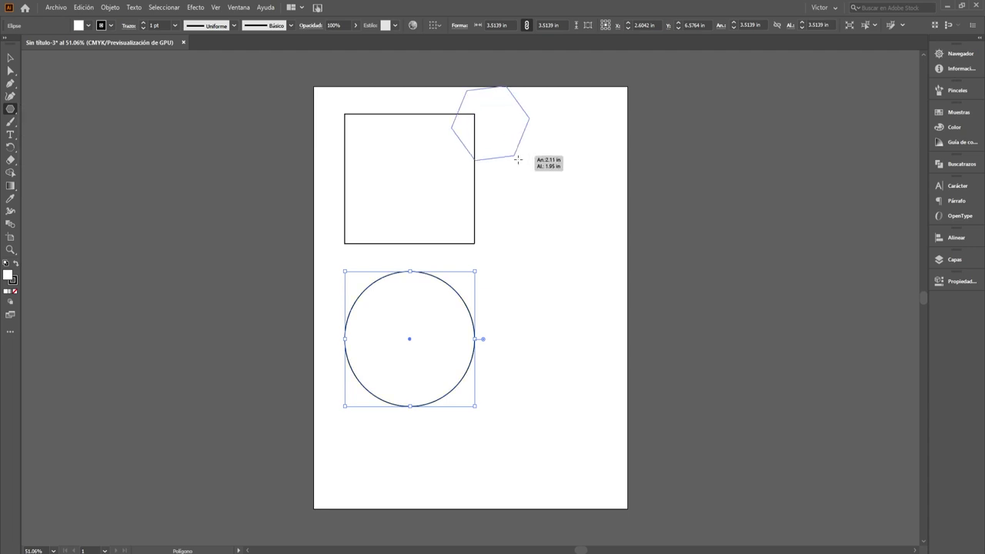
mouse_move(491, 124)
mouse_down()
mouse_move(543, 191)
mouse_move(521, 178)
mouse_move(550, 204)
mouse_up()
click(10, 57)
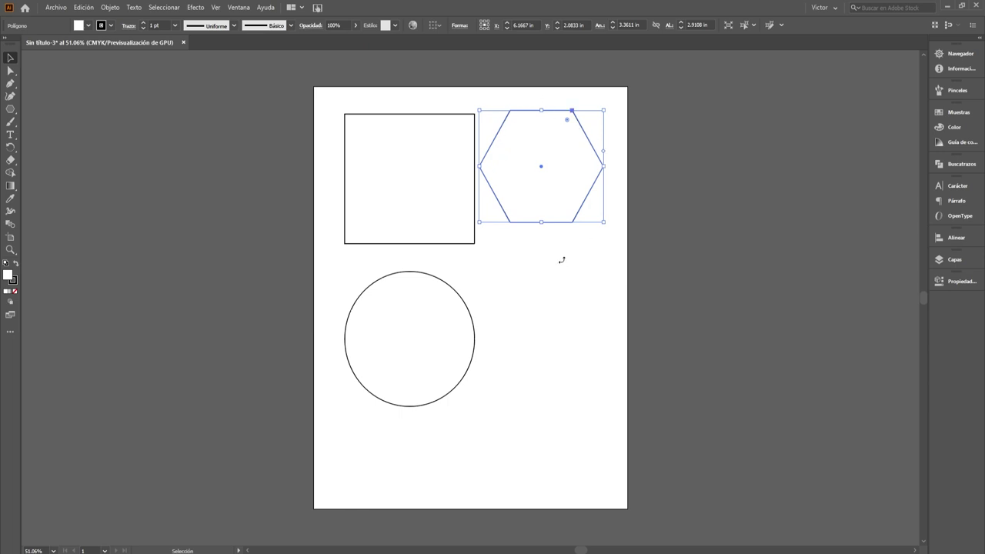
- Create a 3-sided polygon triangle about 2.91 in wide using the Polygon dialog
click(10, 109)
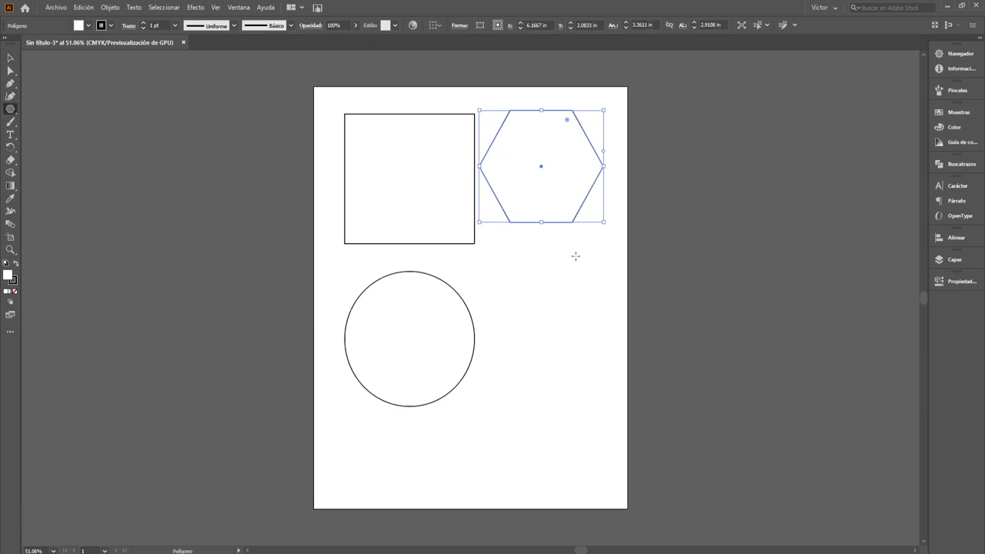
click(528, 268)
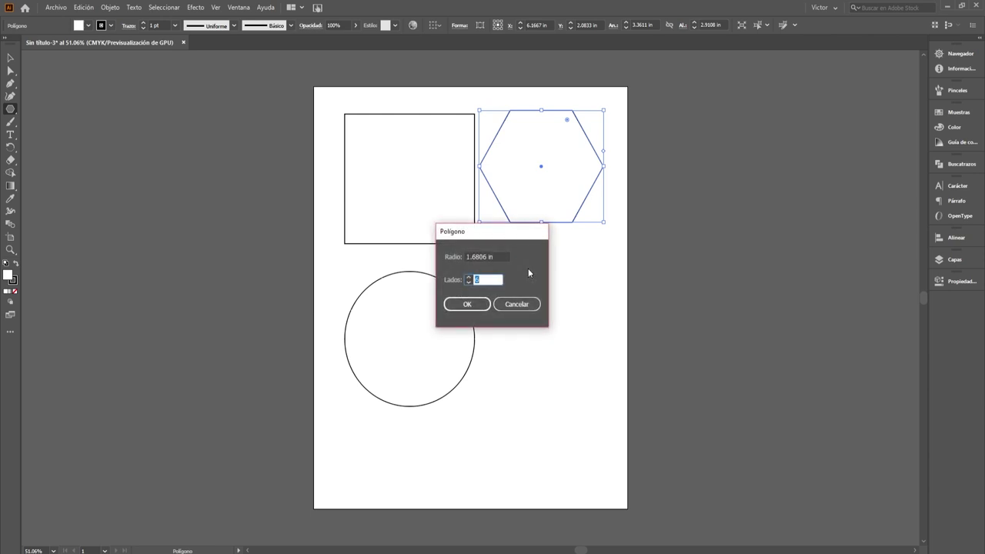
click(468, 277)
click(469, 278)
click(469, 278)
click(468, 278)
click(469, 279)
click(469, 277)
click(468, 278)
click(468, 278)
click(468, 278)
click(468, 281)
click(469, 282)
click(468, 281)
click(467, 304)
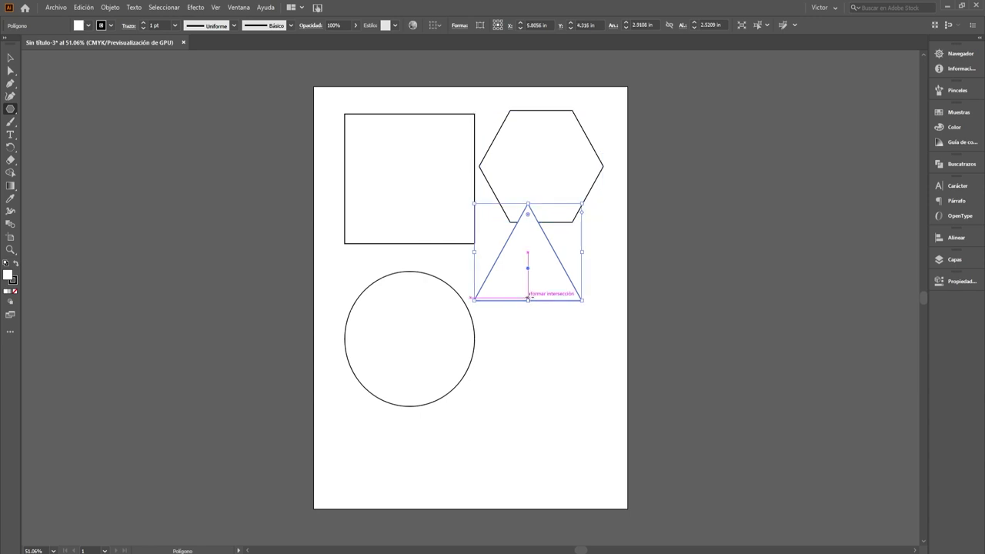
- Move the triangle below the hexagon, beside the circle
click(10, 58)
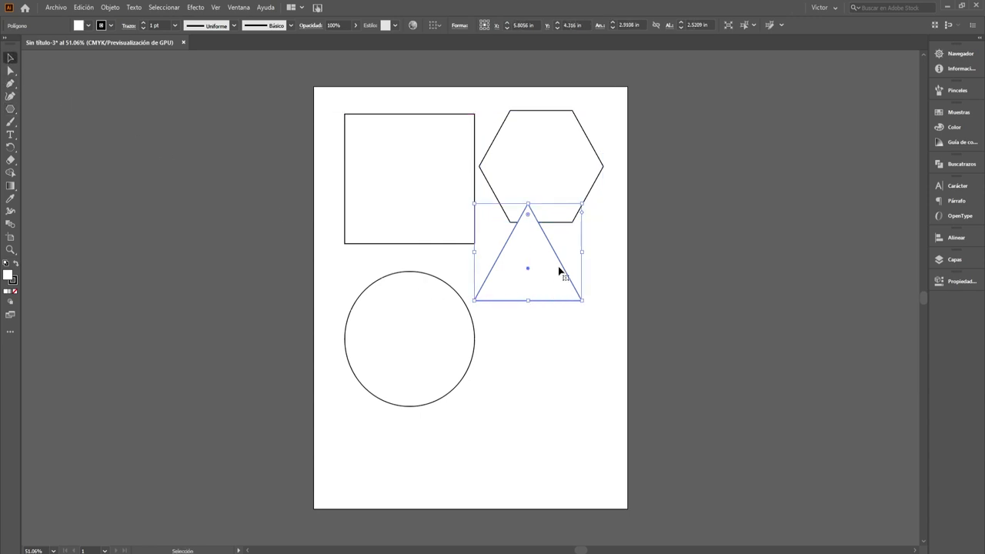
drag(559, 271, 581, 309)
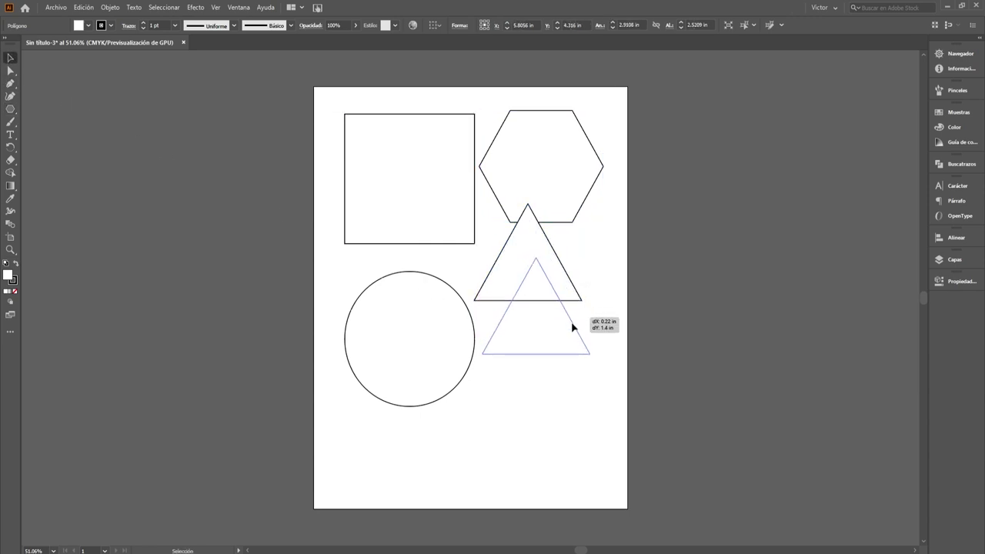
click(10, 108)
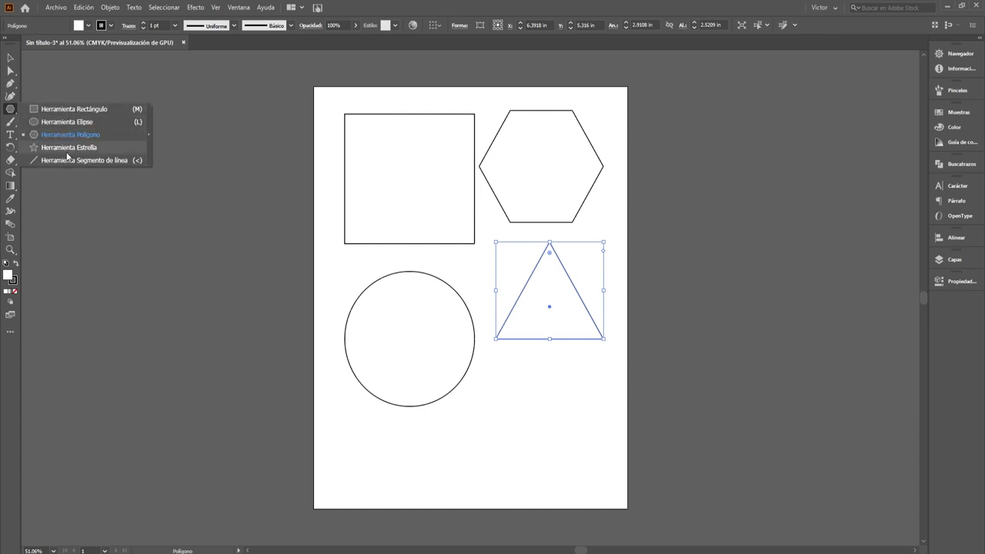
- Draw a five-pointed star and position it below the triangle
click(67, 152)
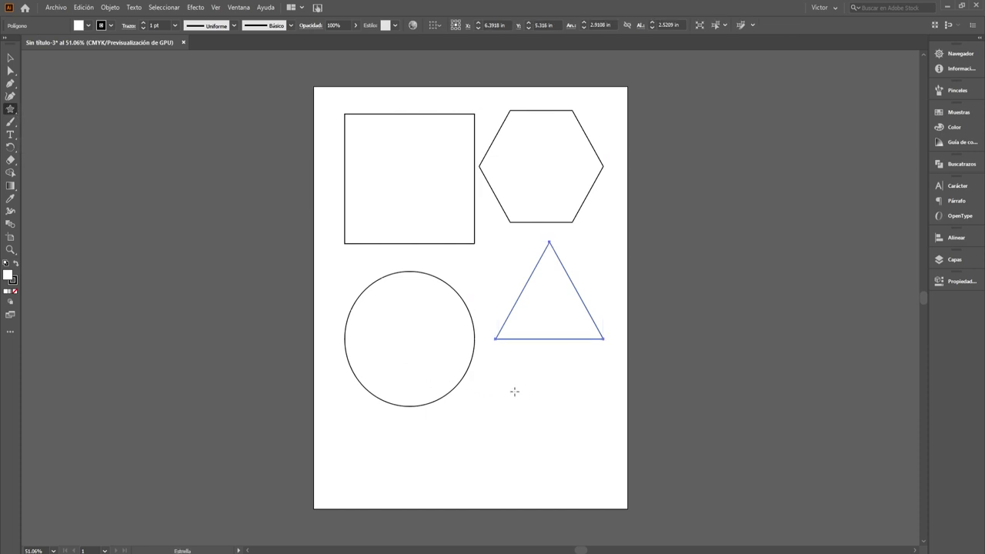
drag(516, 386, 552, 439)
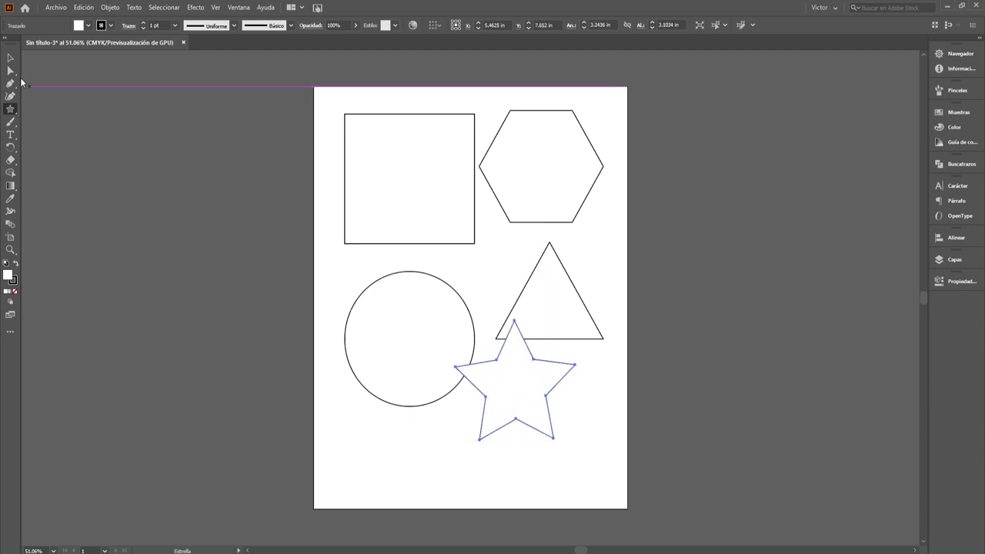
key(v)
drag(527, 398, 557, 424)
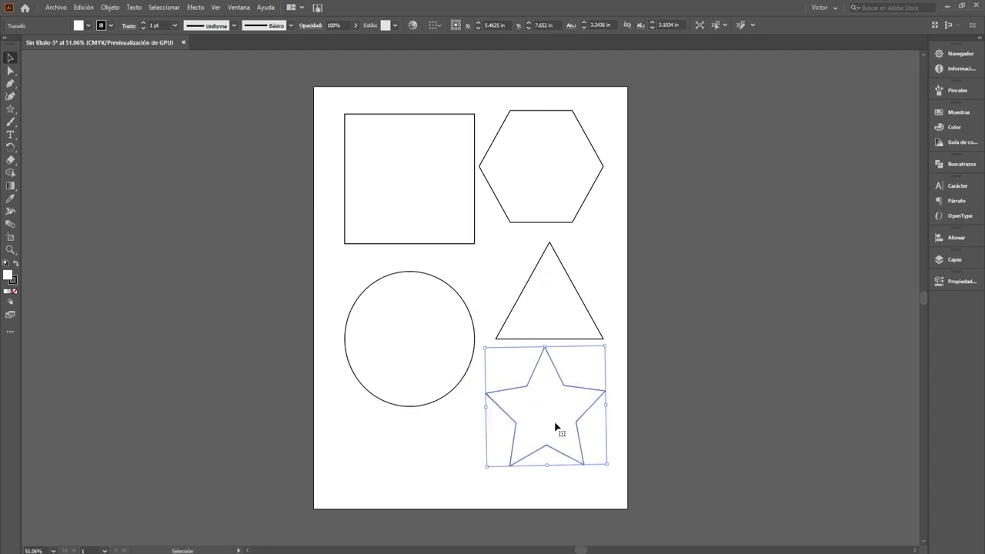
- Create a 15-point starburst at the lower left through the Star dialog
click(10, 108)
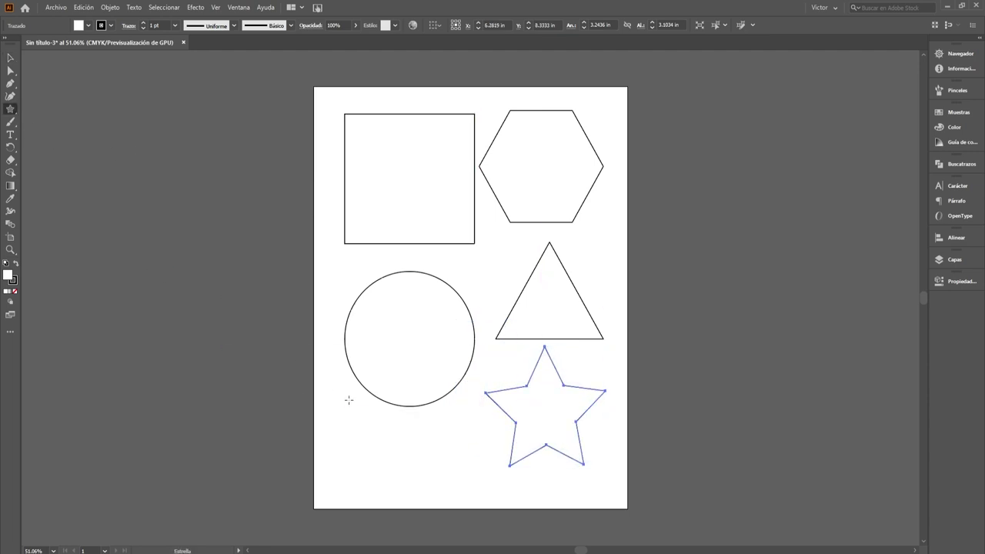
click(381, 459)
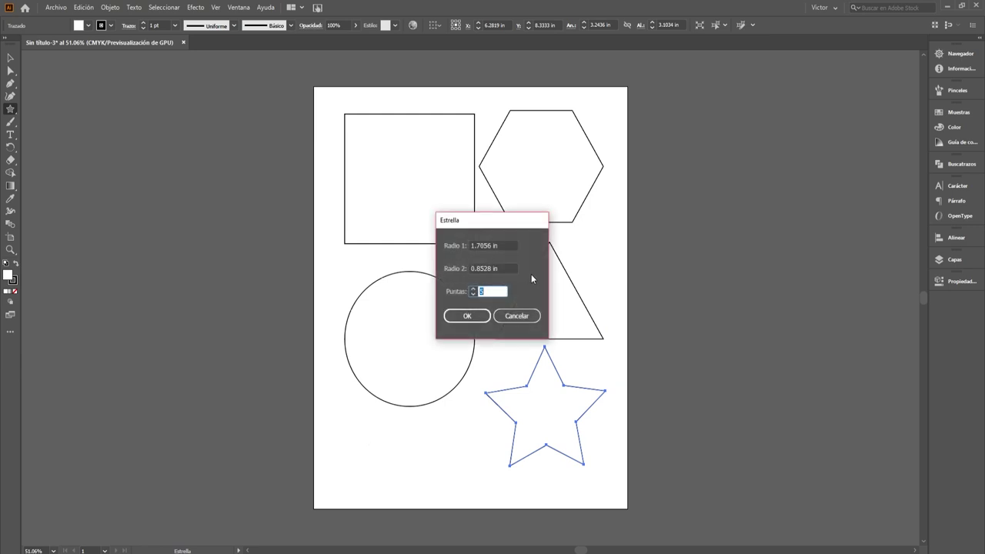
double_click(491, 292)
click(473, 292)
click(474, 290)
click(475, 318)
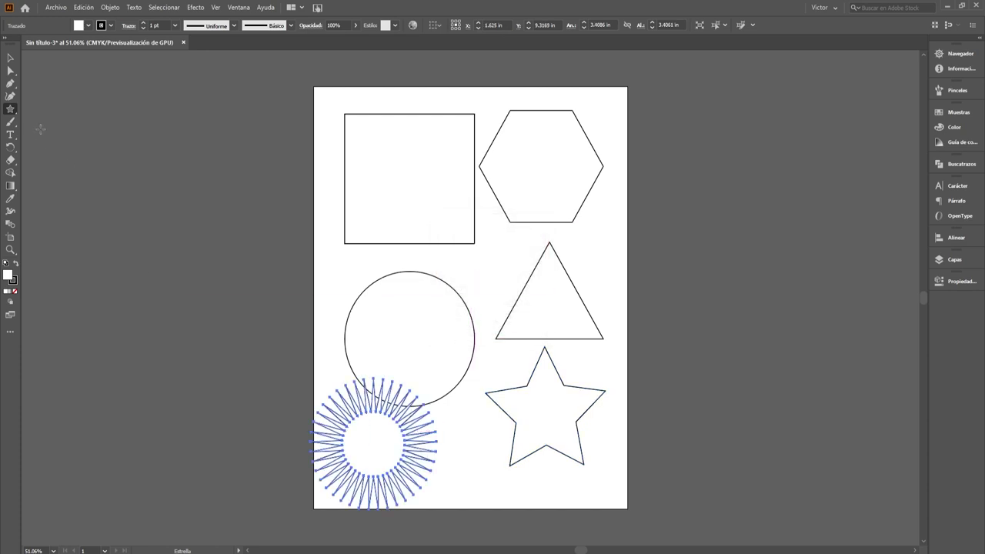
click(10, 58)
- Move the starburst off the page to the left, then onto the page's right edge
drag(412, 440, 208, 172)
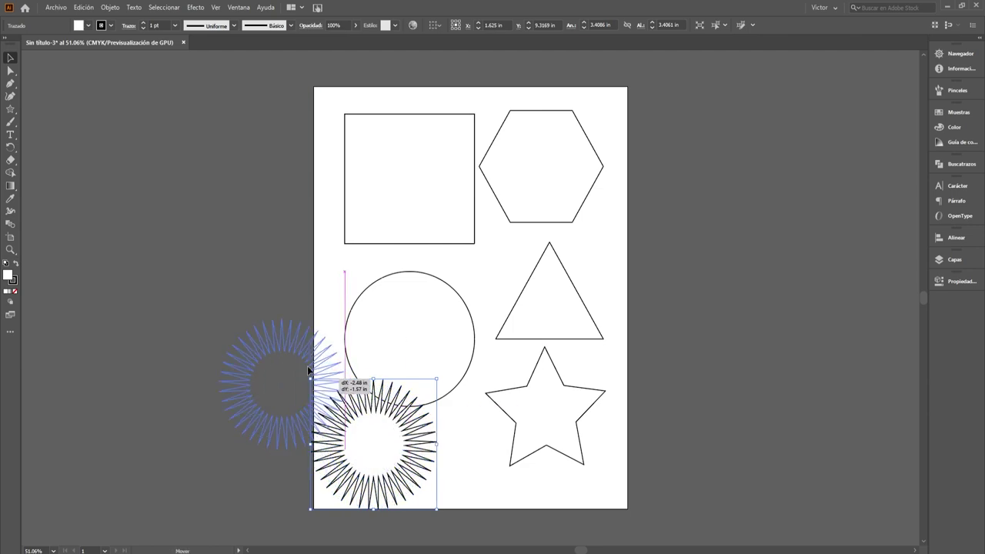
click(258, 290)
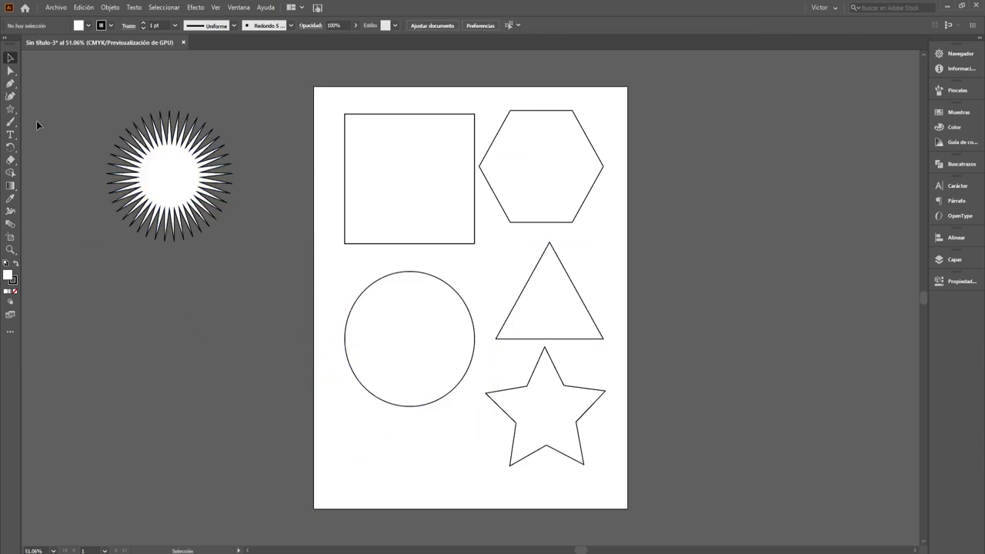
drag(176, 180, 663, 229)
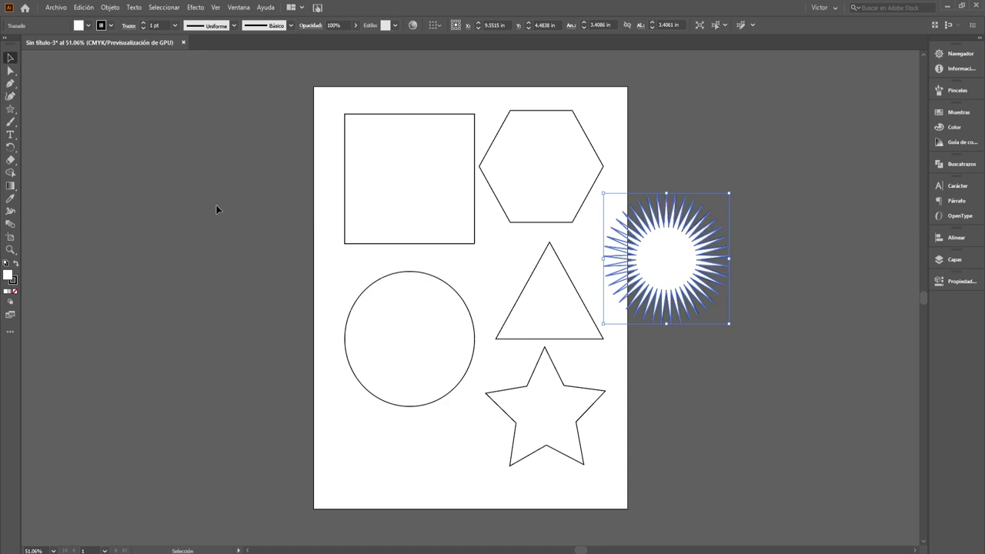
- Create large 41-point stars with Radius 1 of 5 in and Radius 2 of 2 in
click(10, 112)
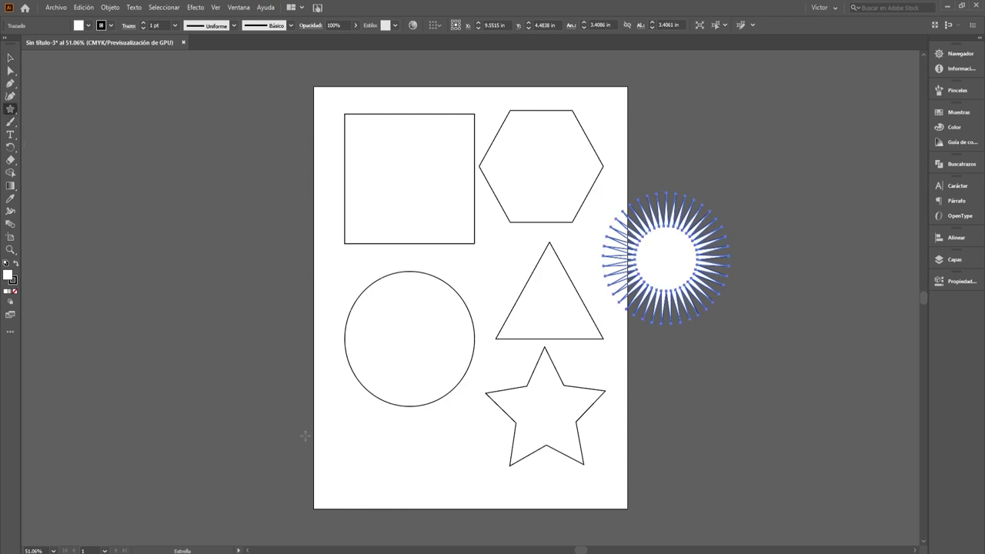
click(346, 437)
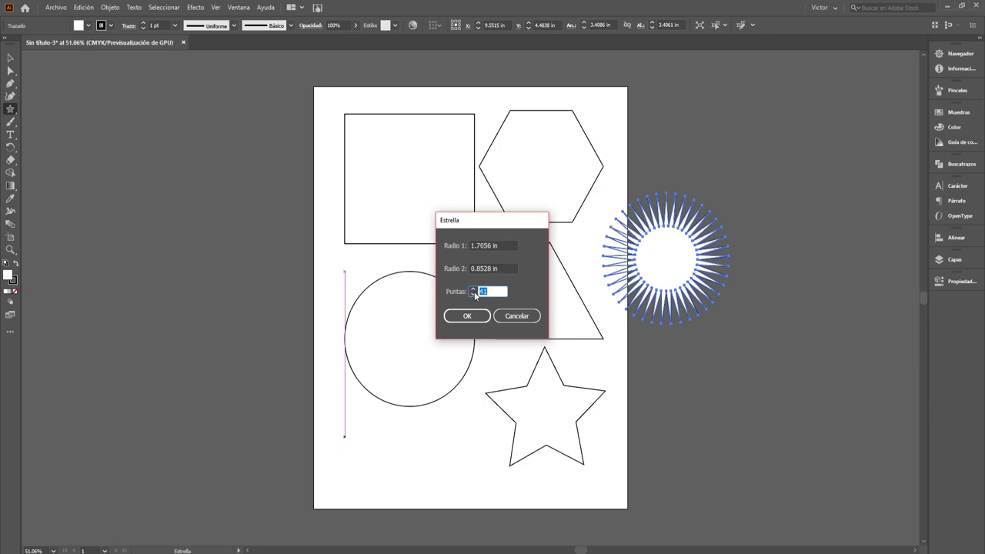
double_click(490, 245)
text(2)
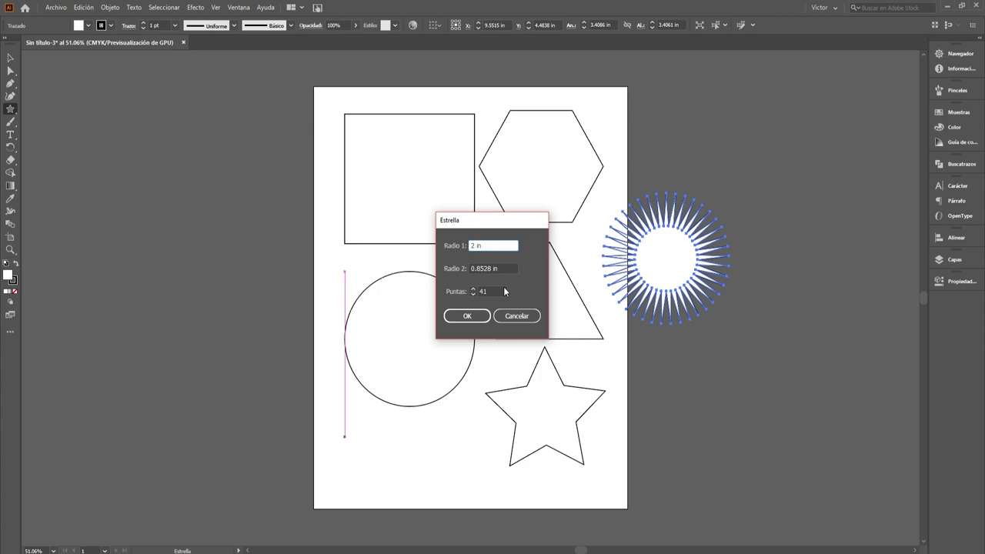
key(BackSpace)
text(5)
click(467, 315)
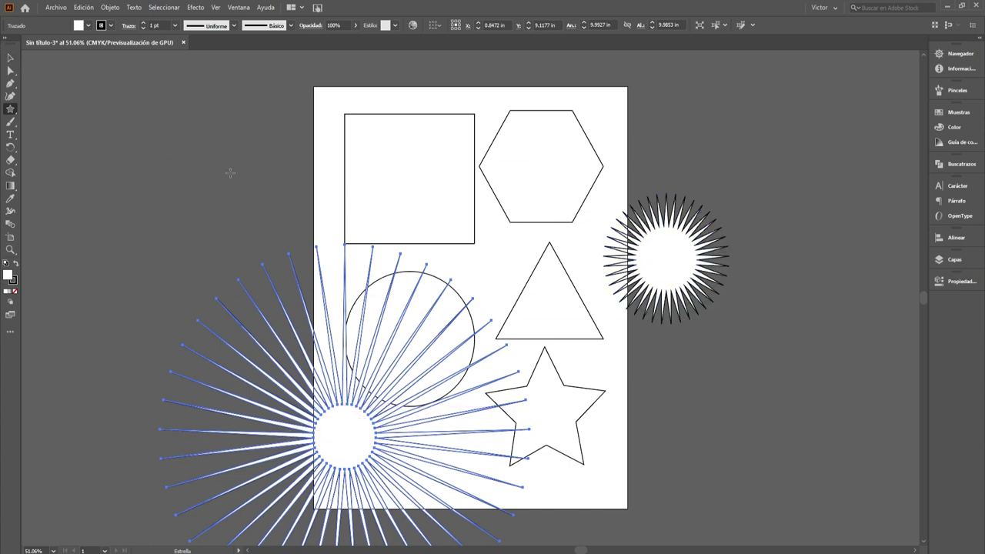
click(194, 162)
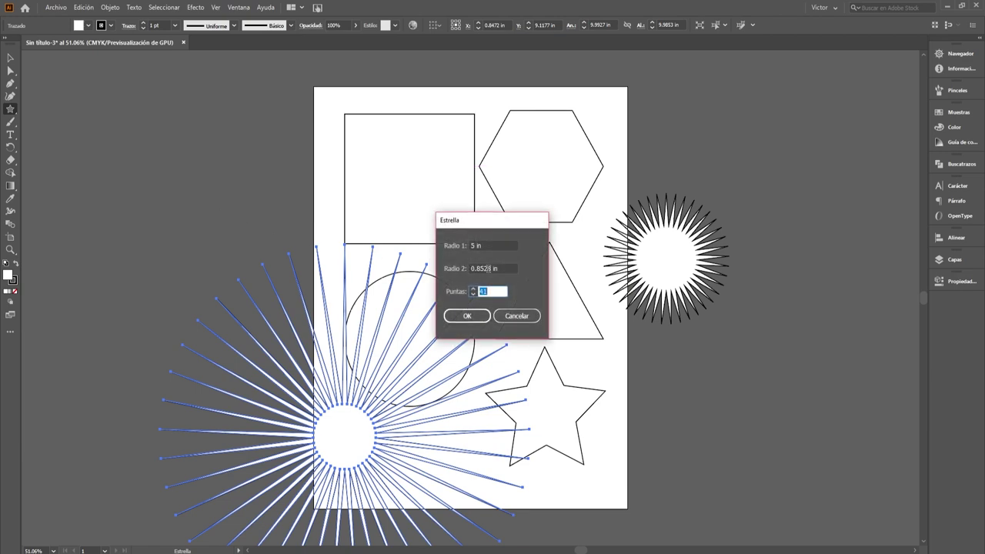
drag(491, 268, 464, 269)
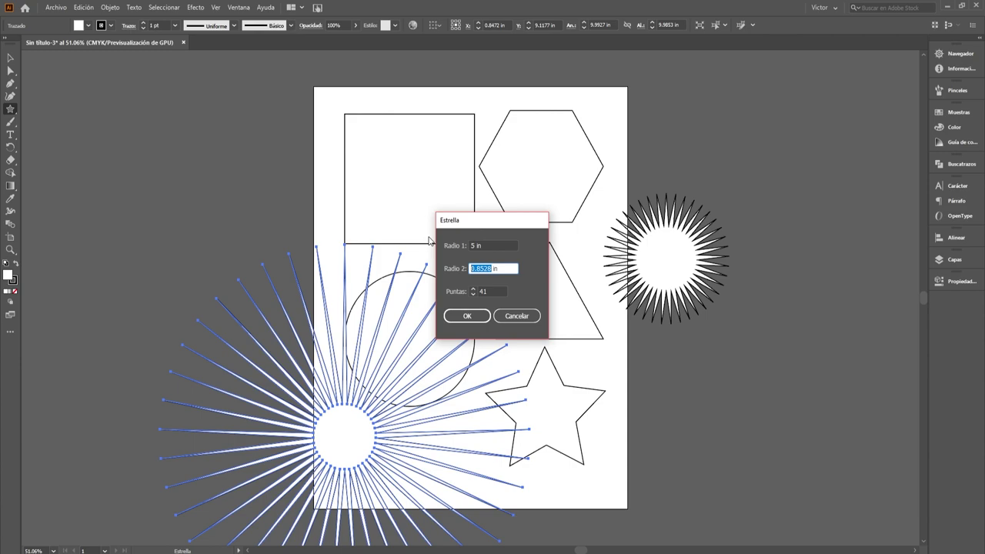
text(2)
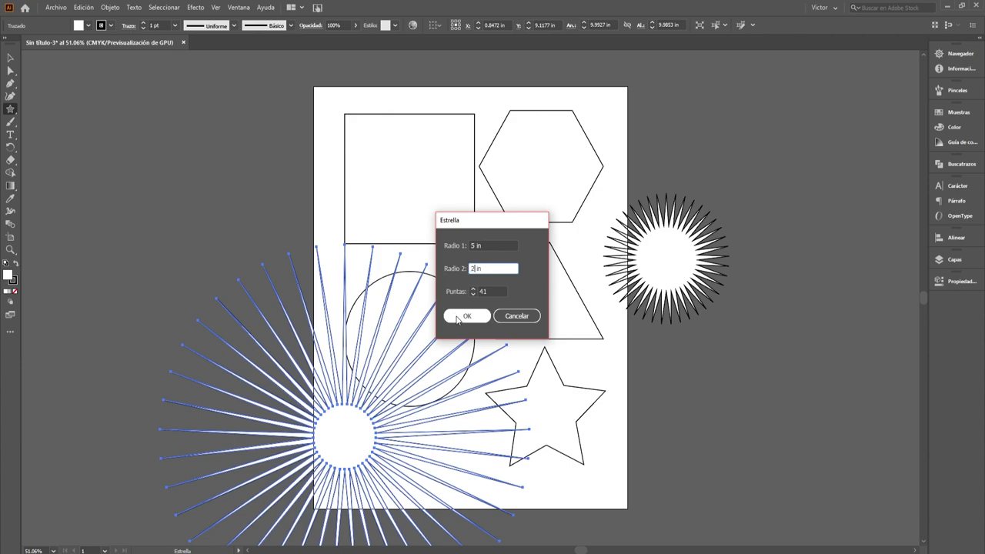
click(468, 315)
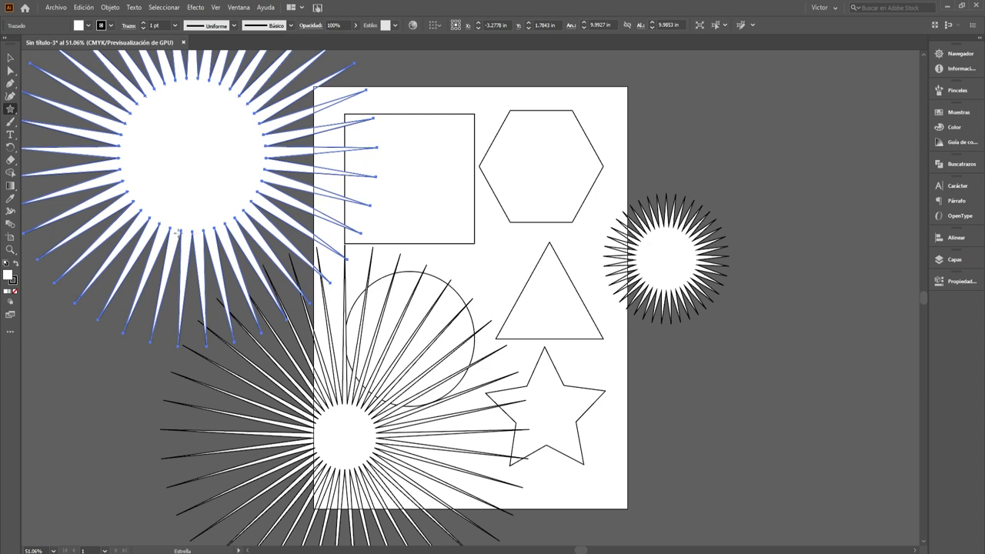
- Delete the large stars and the starburst beside the page
key(v)
drag(202, 134, 339, 380)
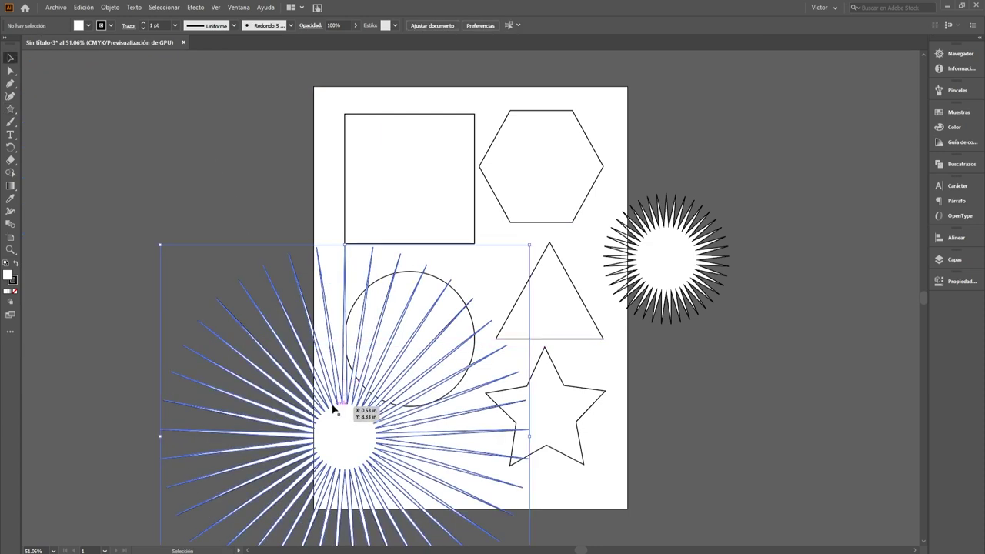
key(Delete)
click(651, 269)
key(Delete)
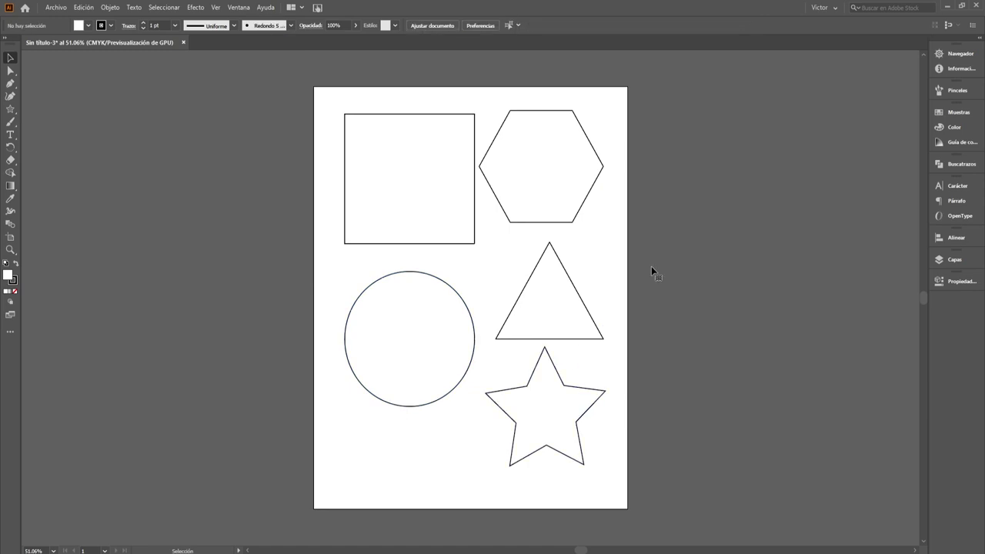
click(10, 108)
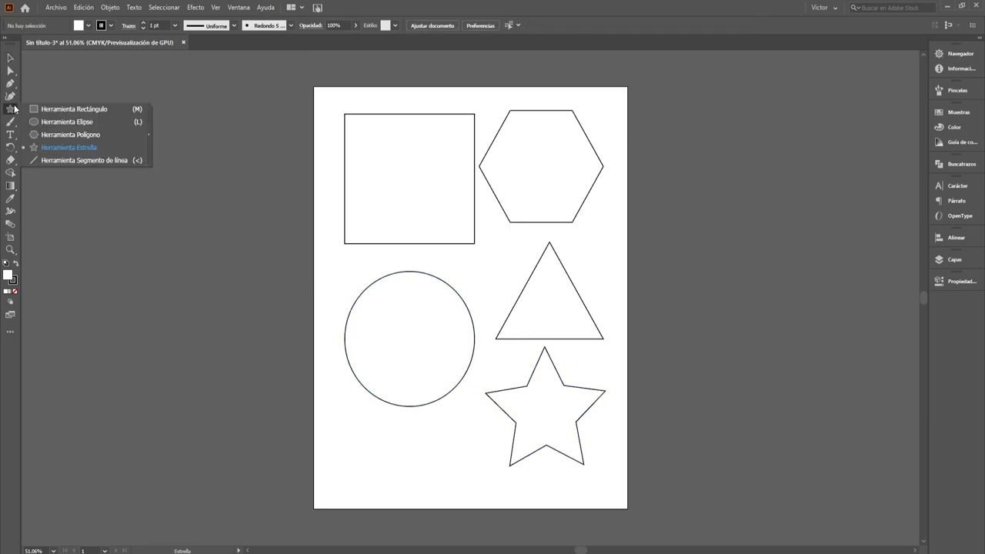
click(81, 160)
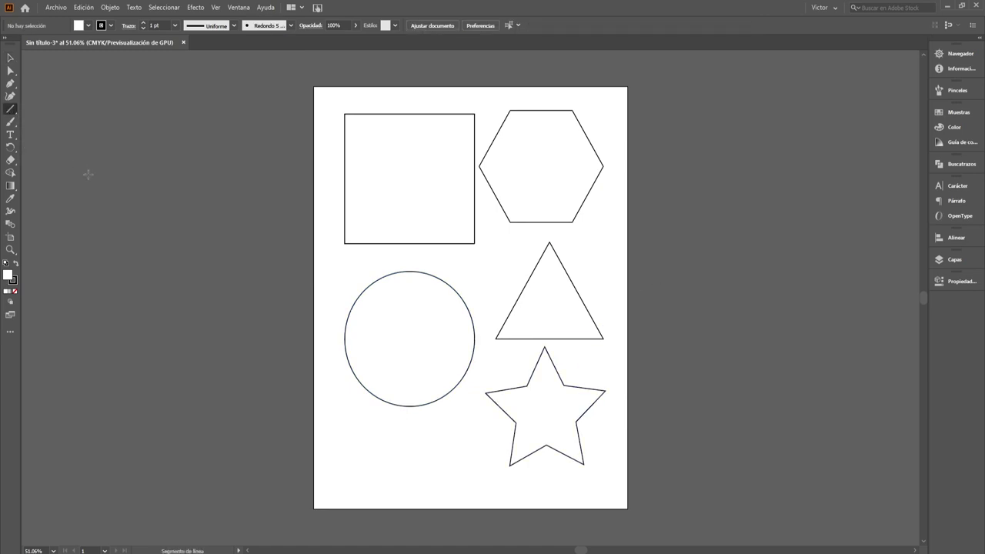
click(613, 267)
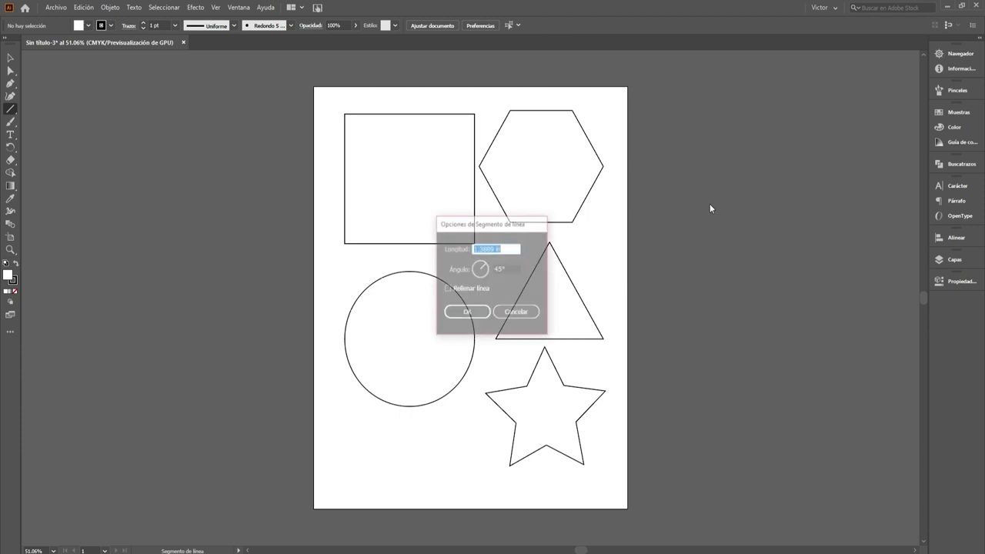
click(517, 312)
drag(606, 270, 711, 151)
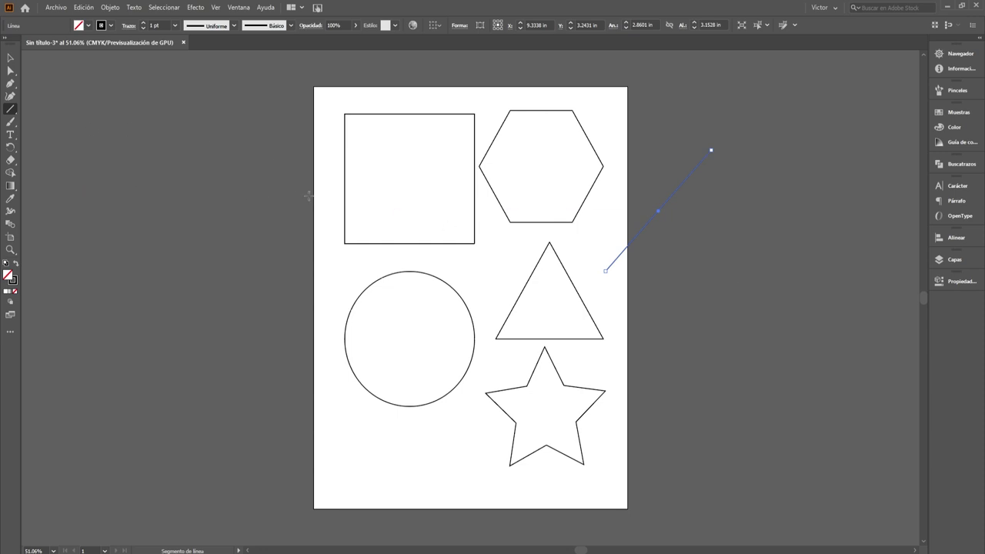
drag(150, 186, 323, 187)
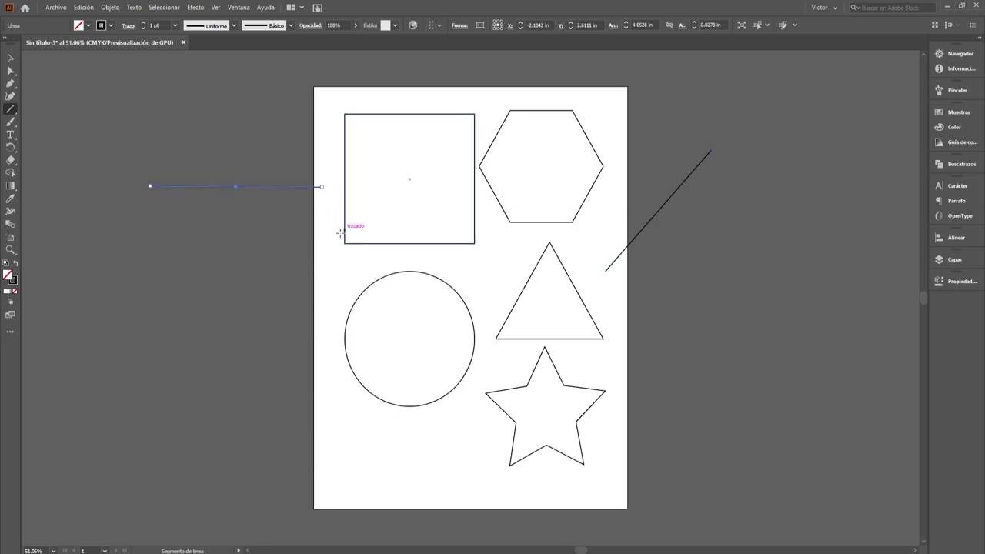
click(274, 271)
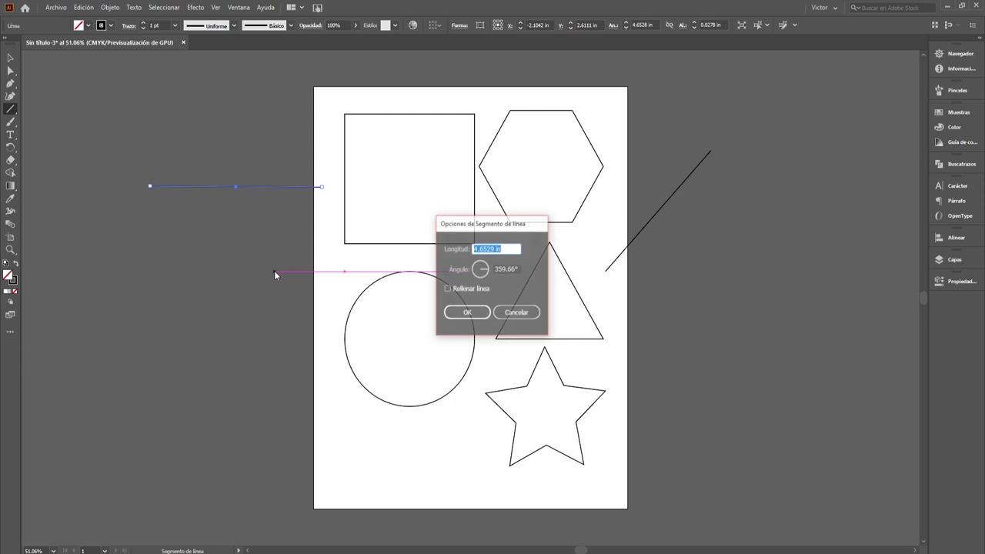
click(520, 269)
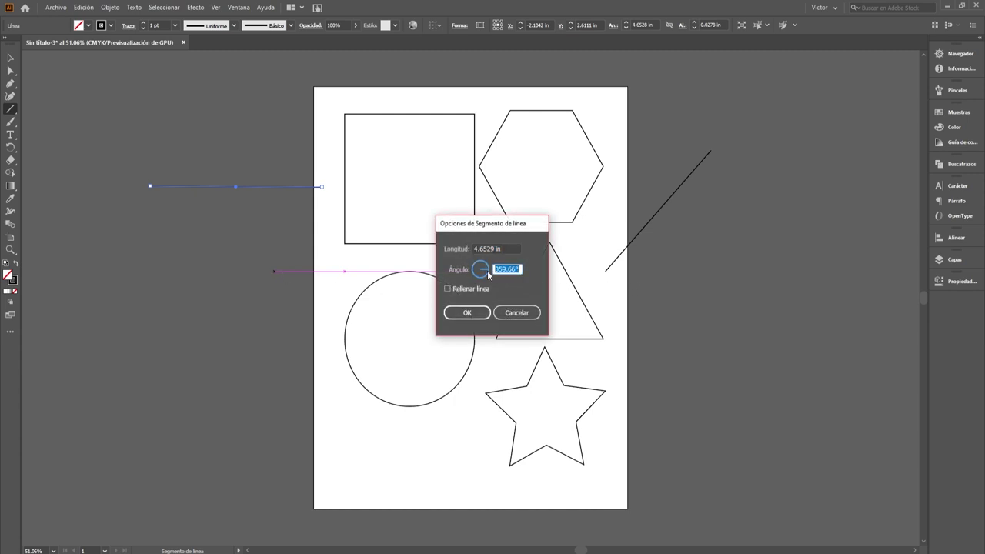
text(90)
click(473, 249)
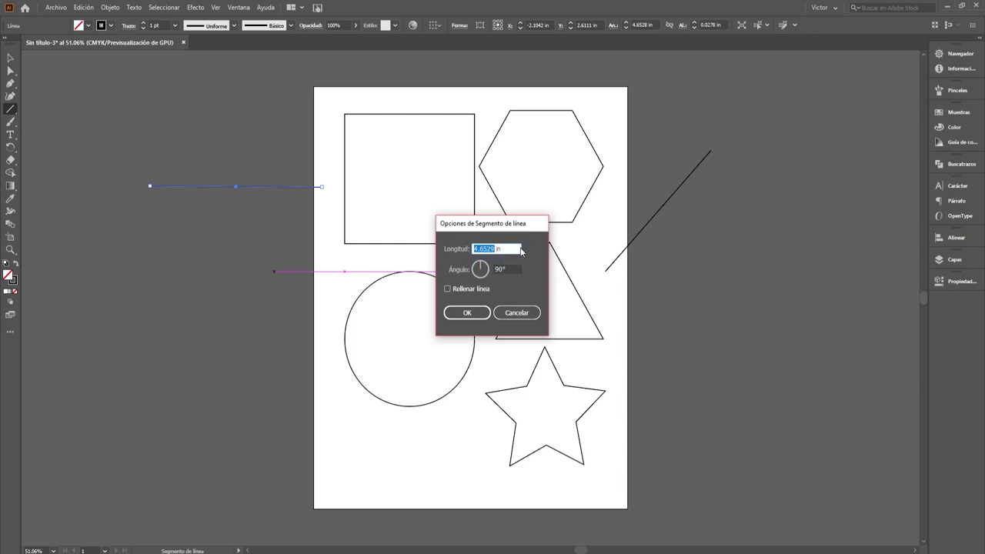
text(8)
click(482, 318)
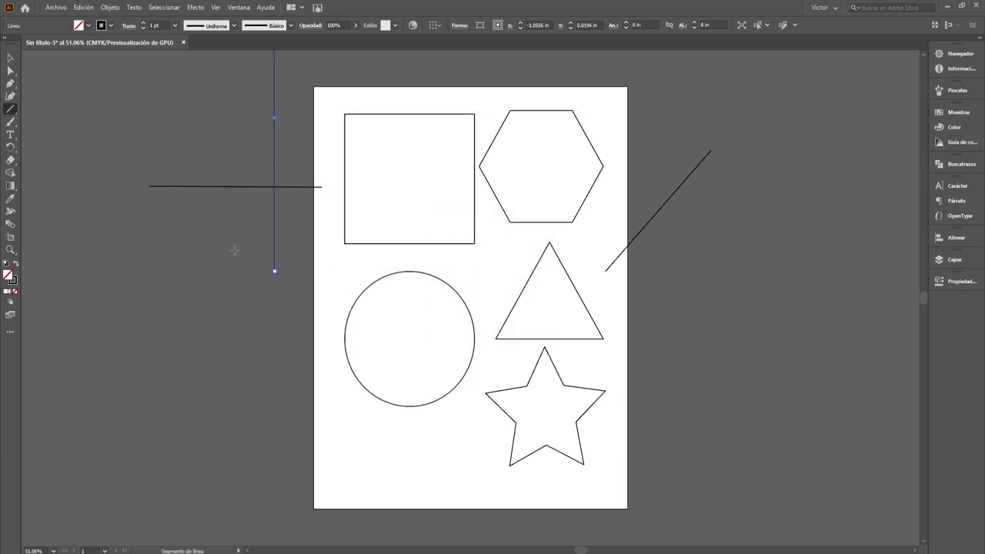
scroll(234, 250, up, 5)
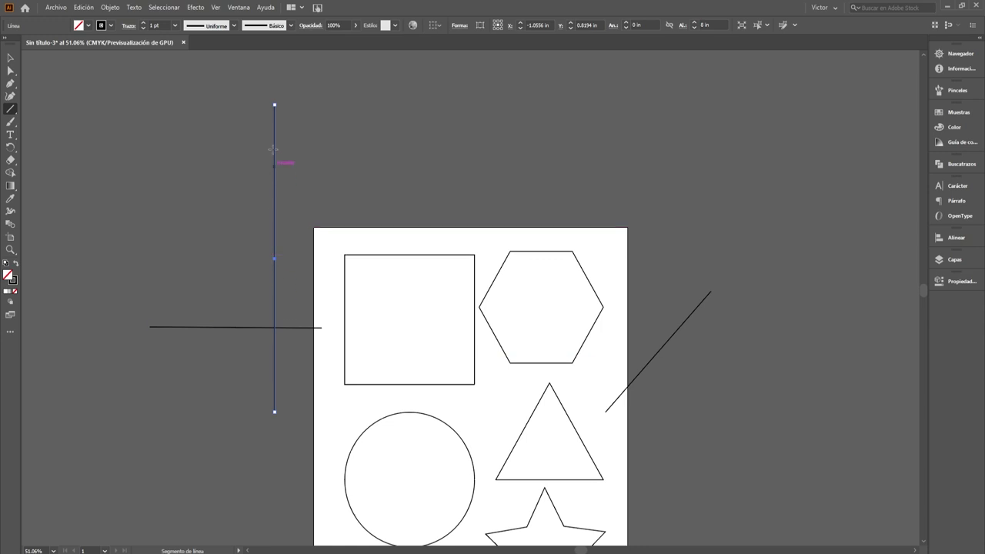
key(v)
key(Delete)
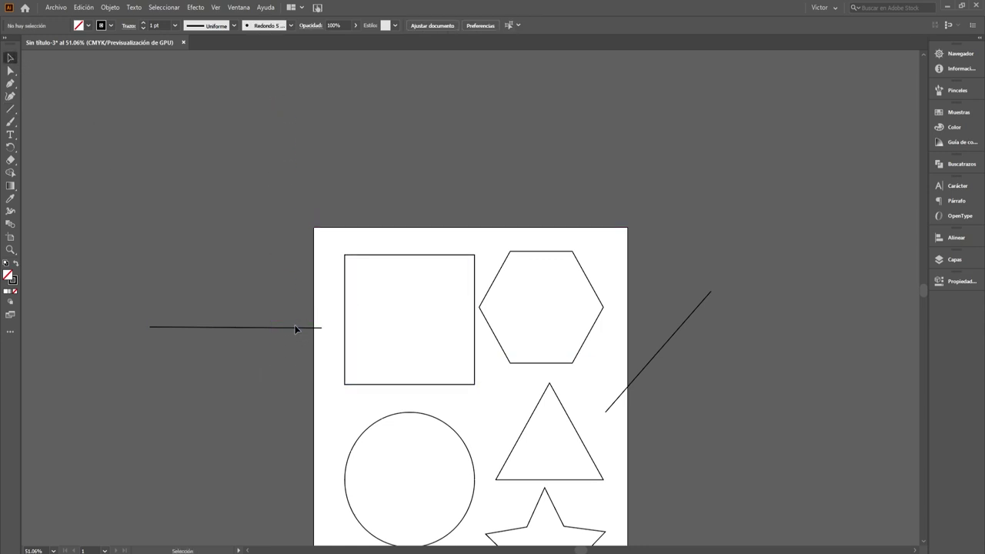
click(297, 330)
key(Delete)
click(663, 346)
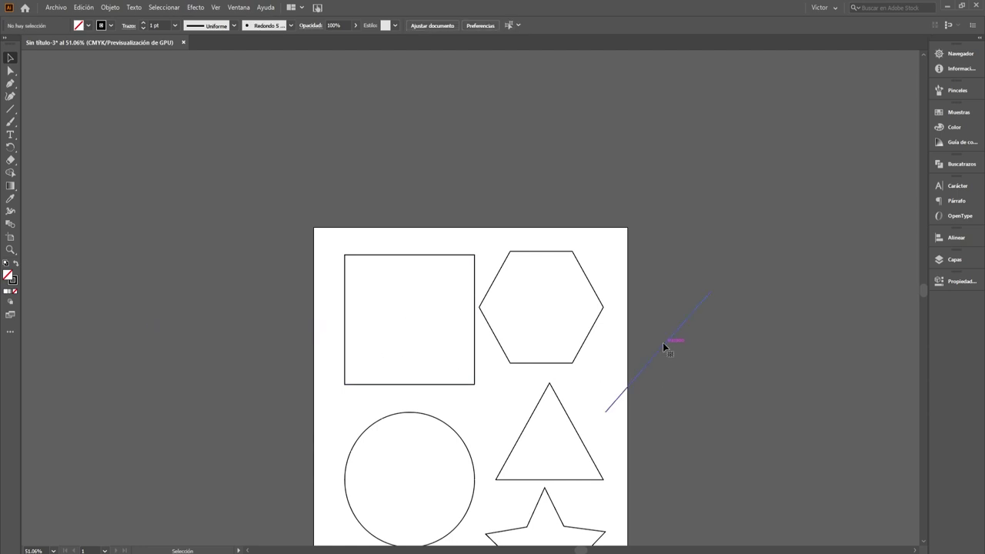
key(Delete)
scroll(637, 330, down, 3)
scroll(637, 330, down, 3)
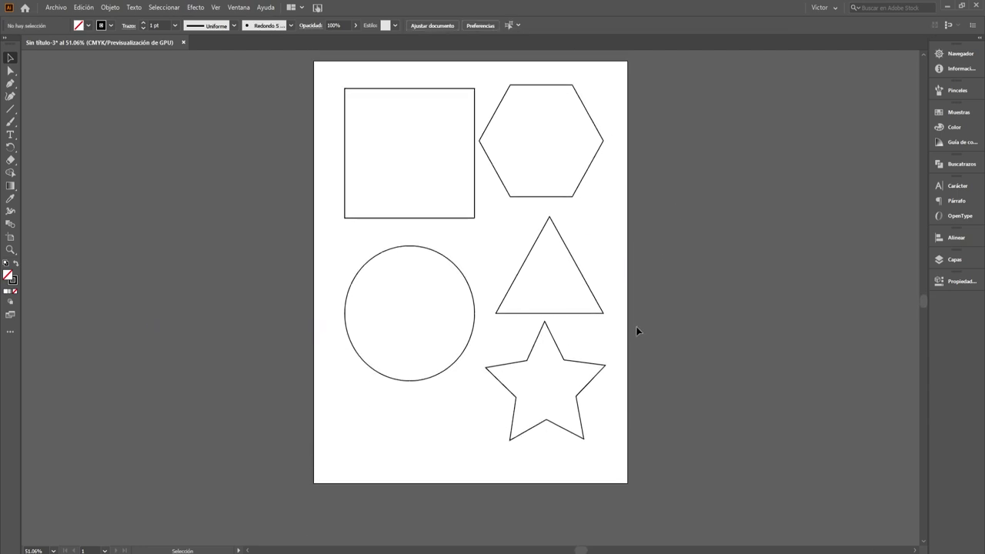
scroll(601, 354, up, 1)
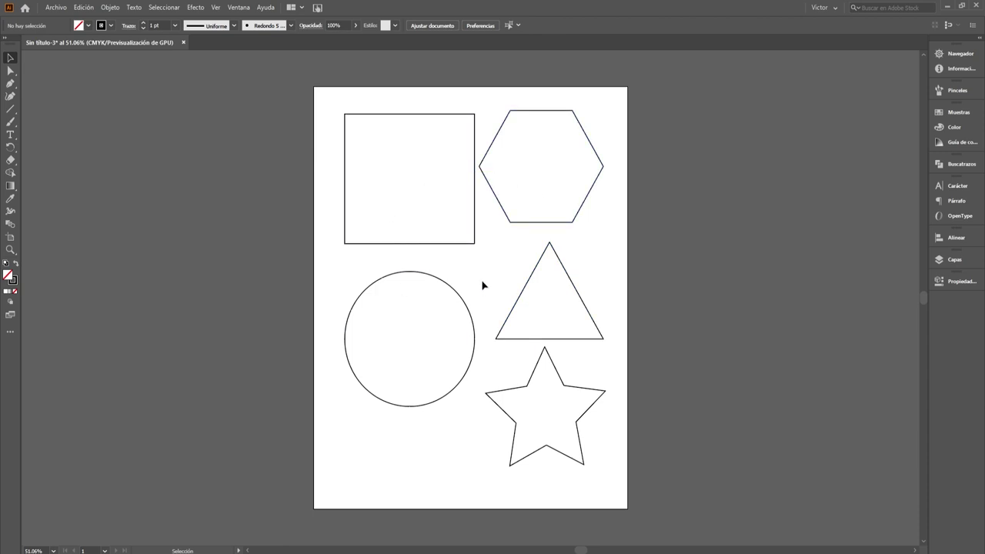
- Move the hexagon left so it meets the square's right edge
drag(513, 222, 476, 232)
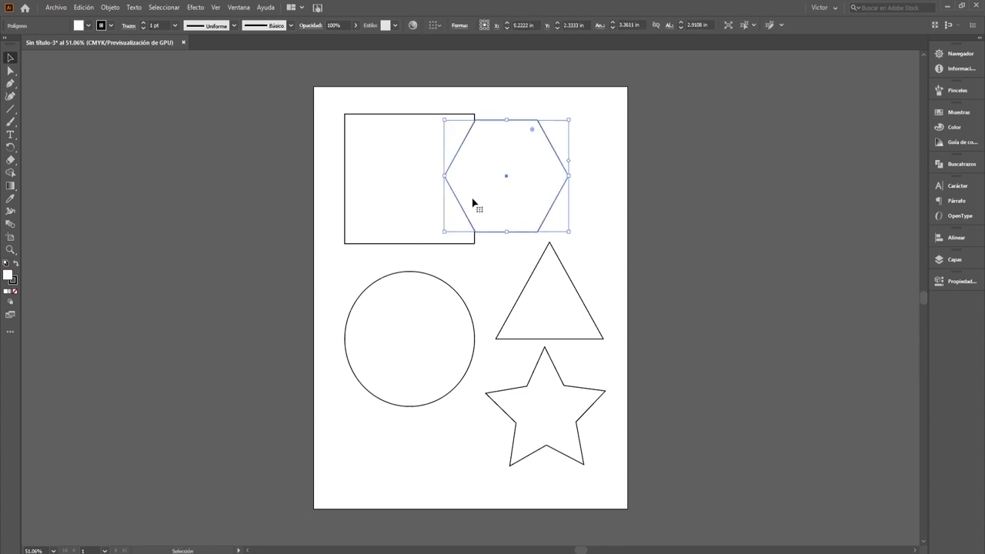
click(378, 200)
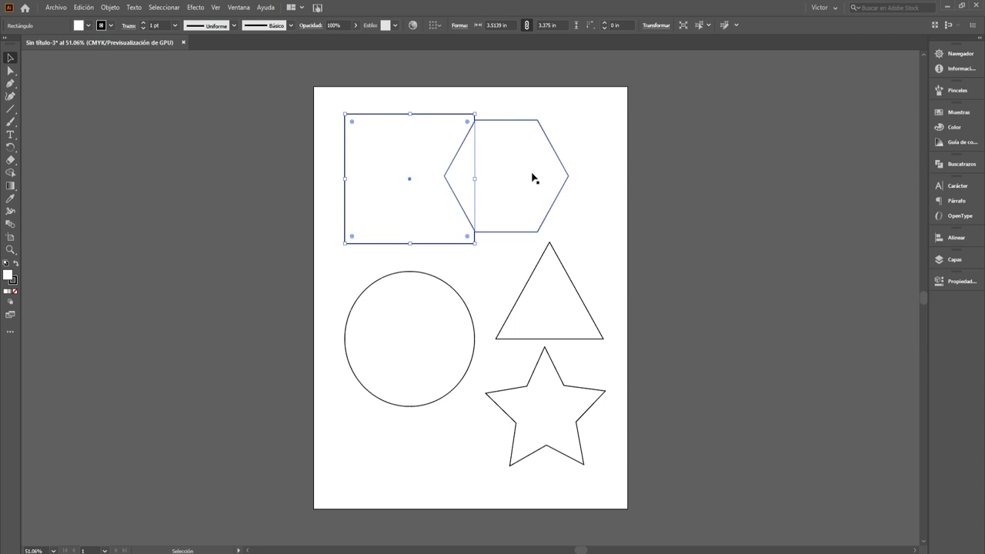
click(529, 204)
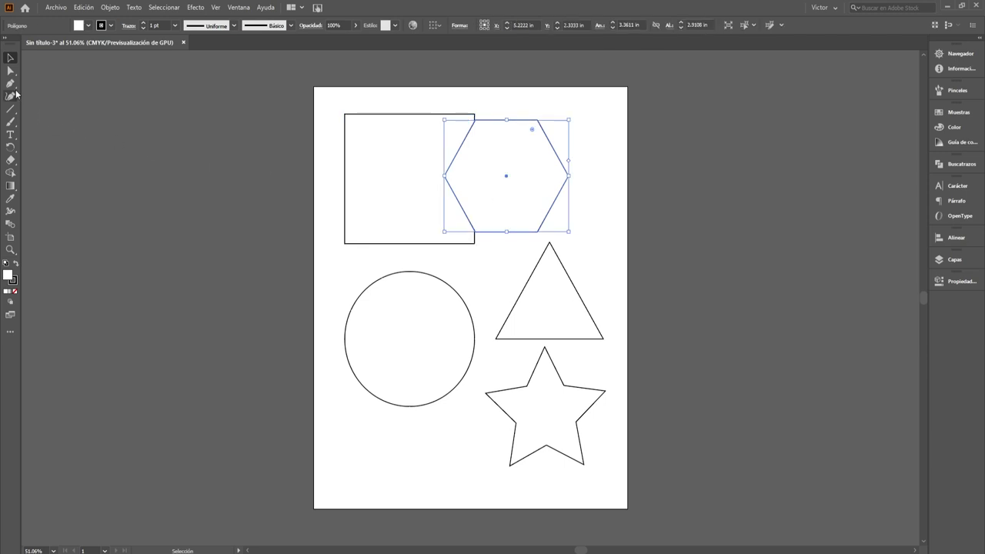
- Delete the hexagon's left anchor point, leaving a 2.52 in wide open shape
key(a)
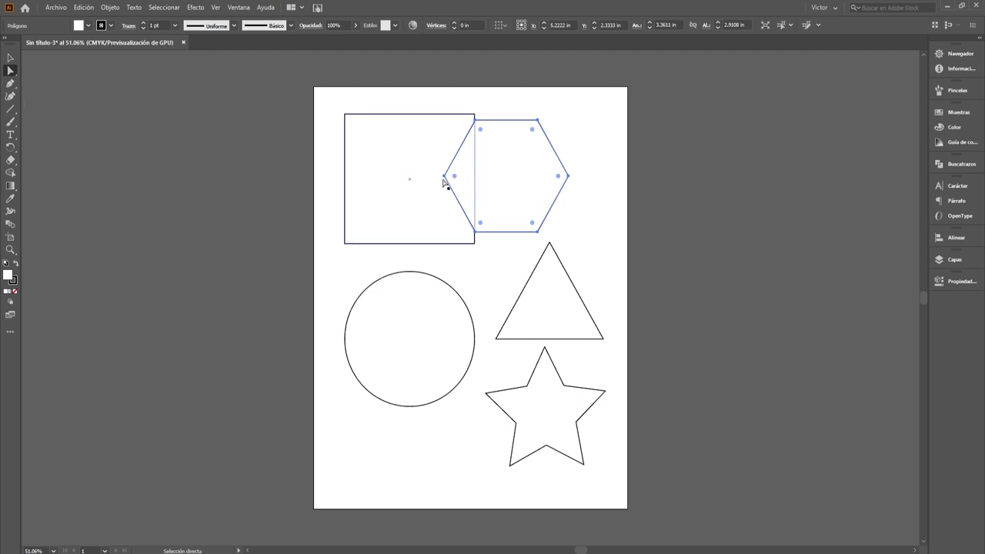
click(444, 176)
key(Delete)
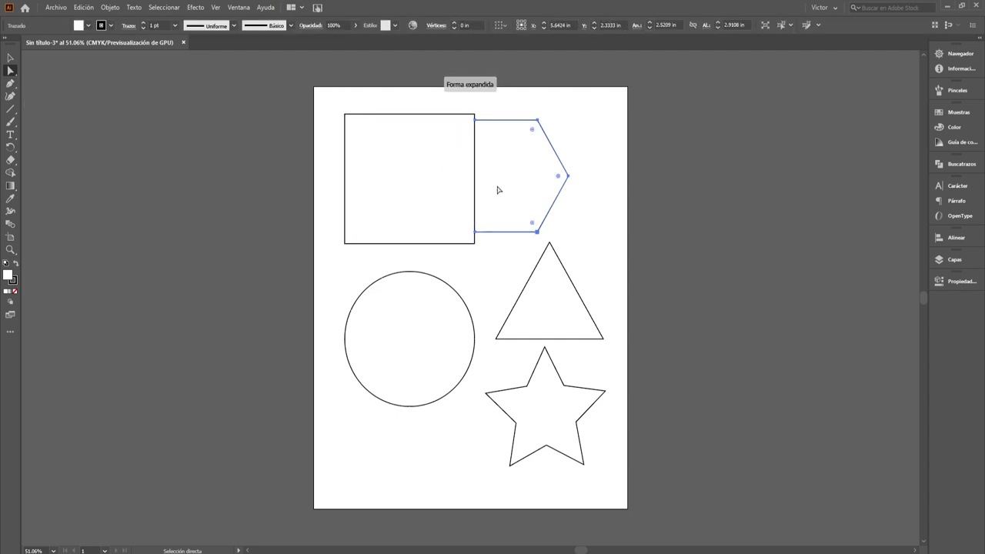
click(11, 58)
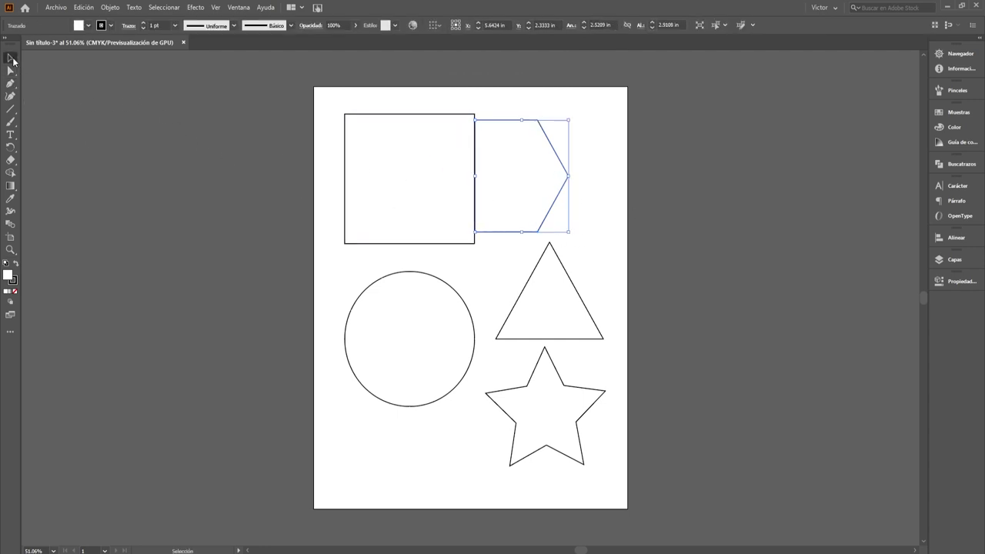
click(440, 183)
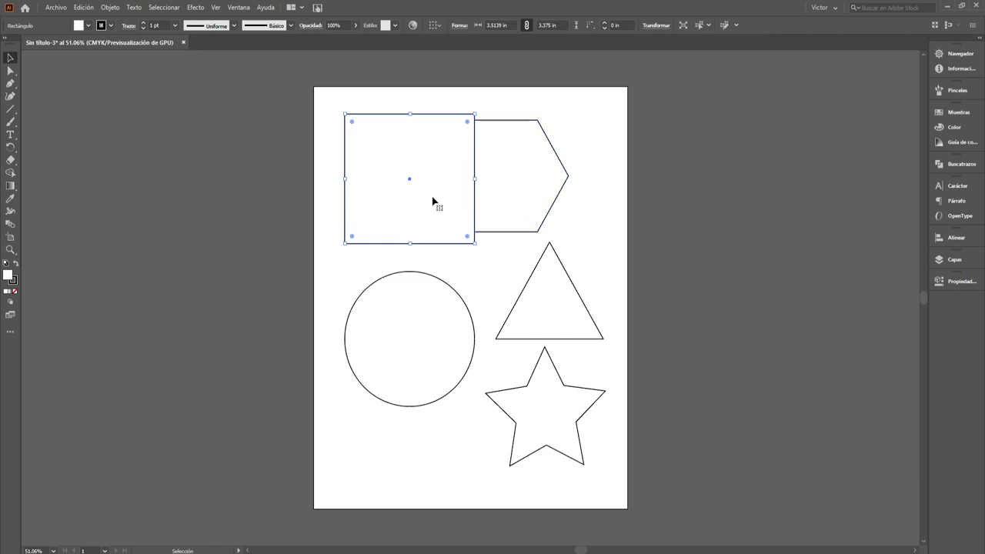
- Delete the square's right side segment, restoring the square after an accidental deletion
key(a)
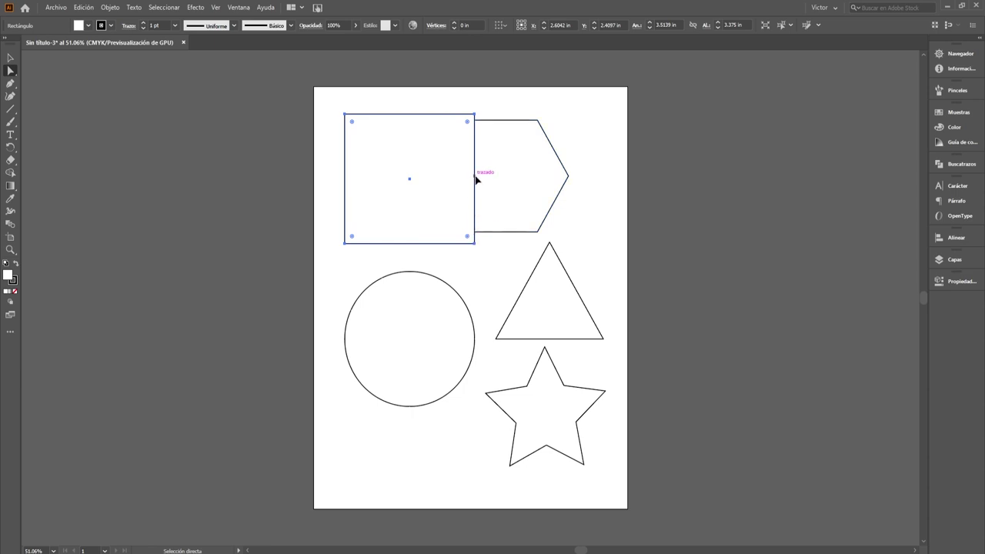
key(Delete)
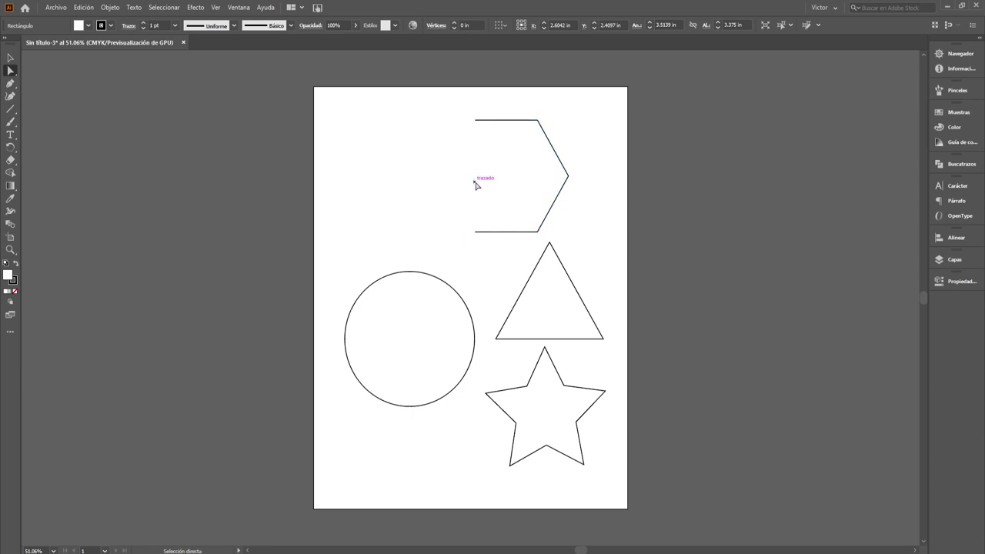
key(ctrl+z)
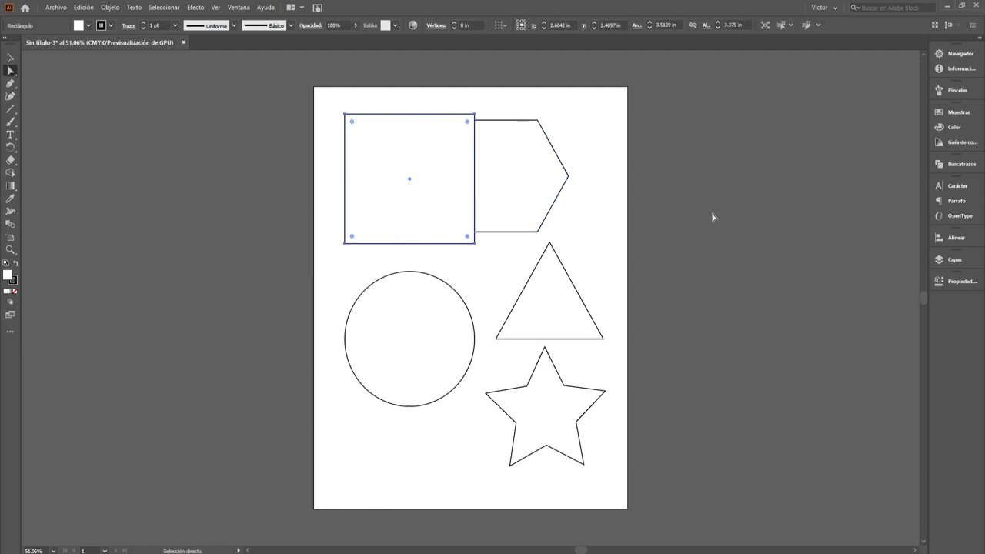
click(712, 216)
click(475, 189)
click(587, 208)
click(476, 196)
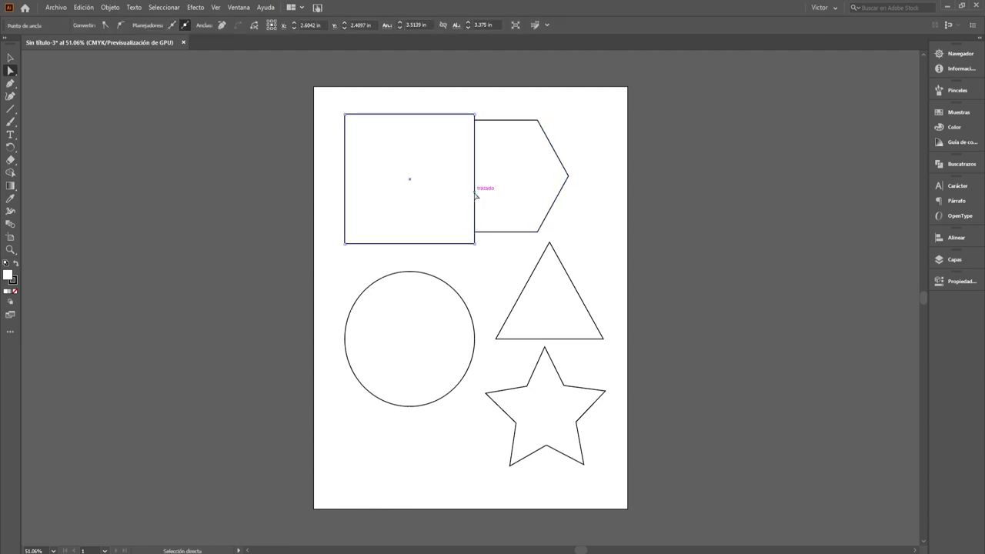
key(Delete)
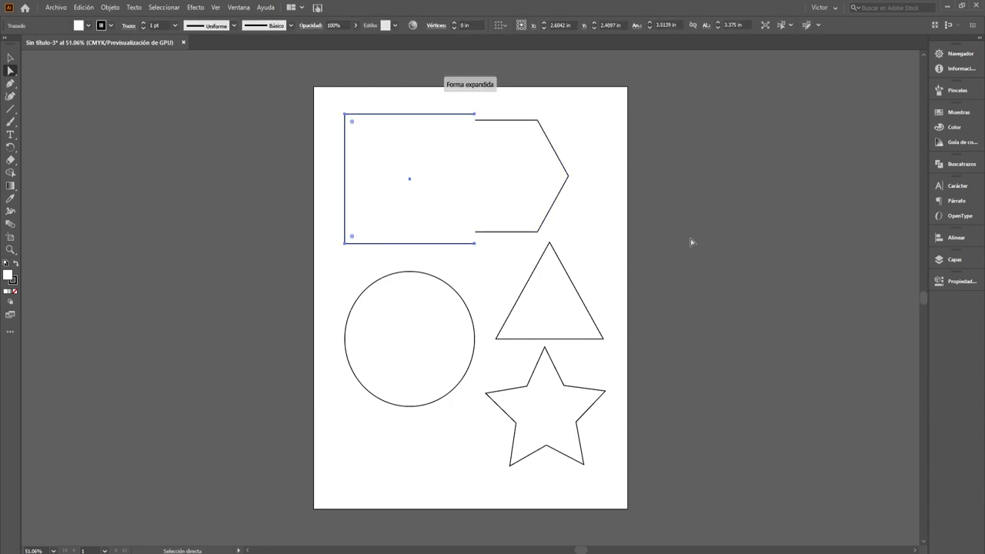
click(697, 240)
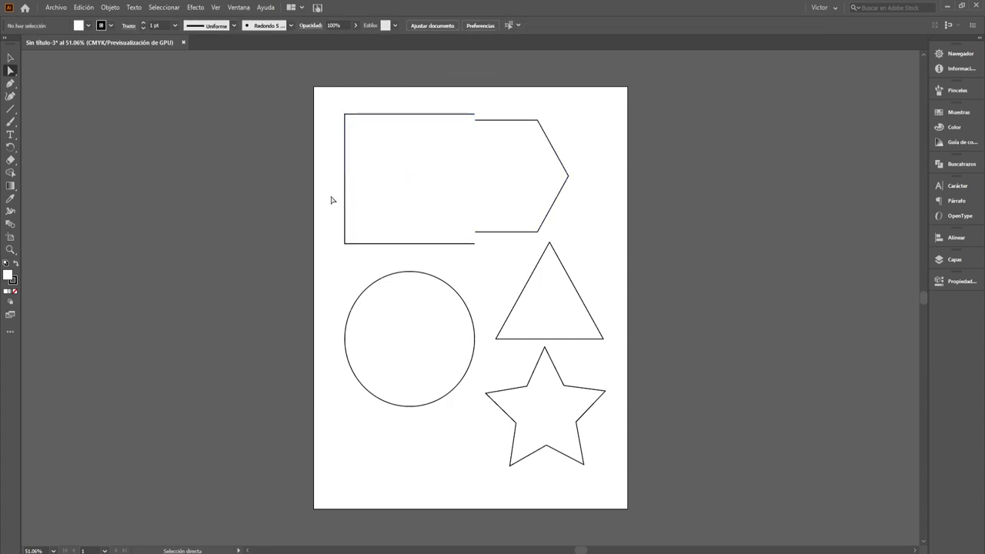
key(v)
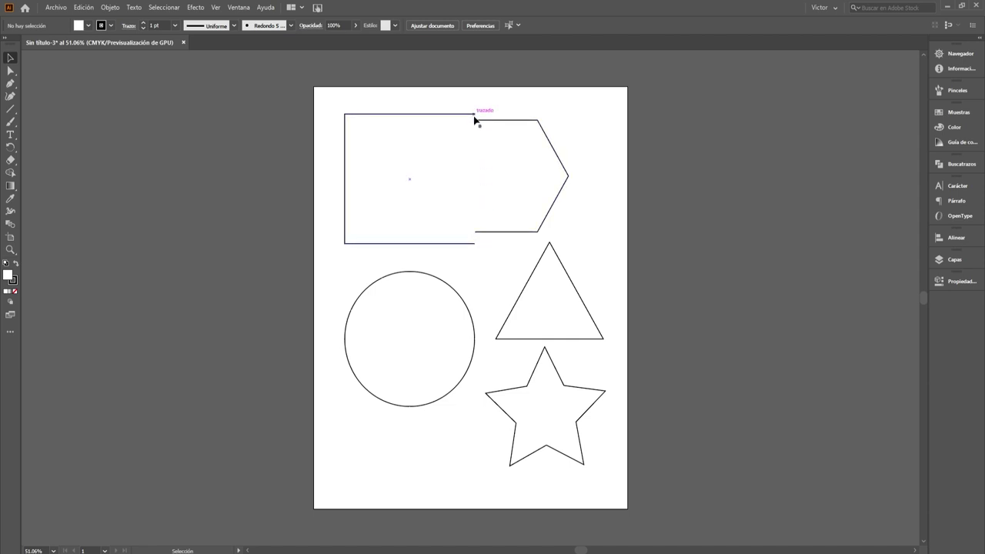
- Join the square's endpoint to the hexagon with the Pen tool, then undo to separate shapes
click(10, 83)
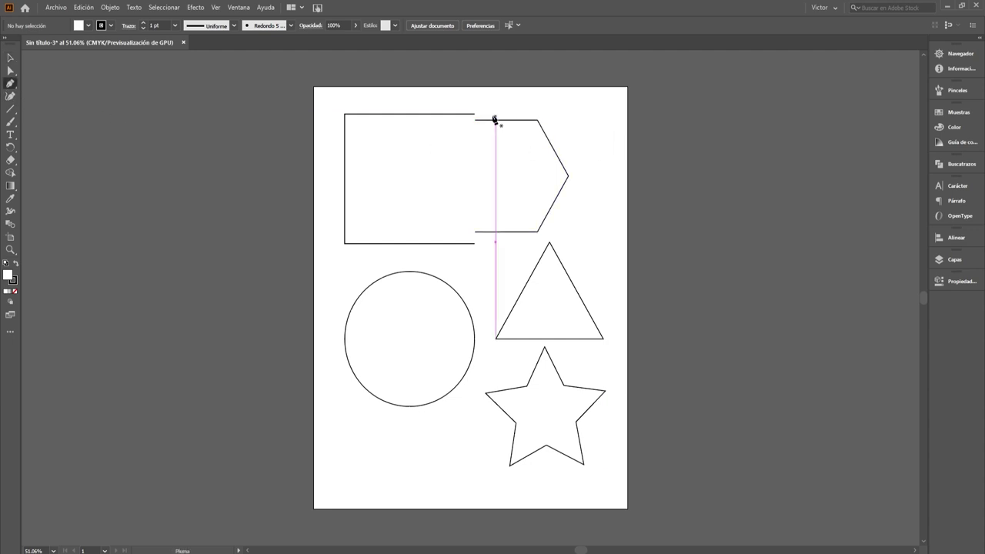
drag(476, 116, 477, 140)
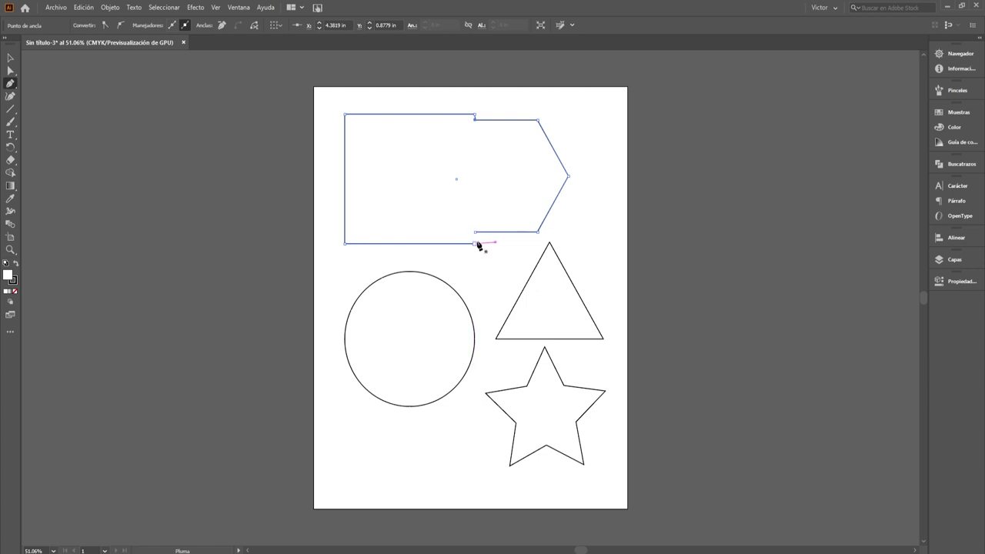
click(475, 234)
click(10, 57)
click(622, 279)
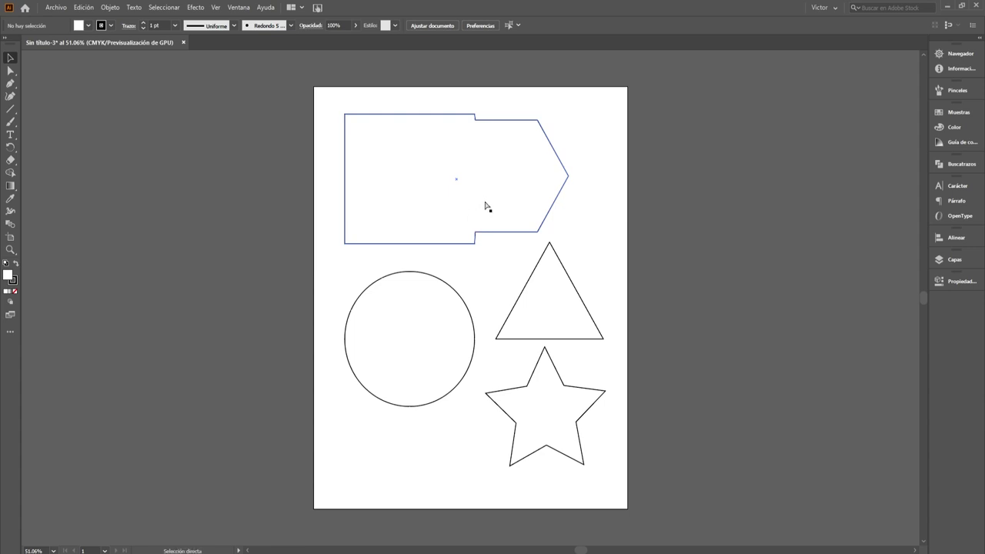
key(ctrl+z)
key(ctrl+z)
key(ctrl+z)
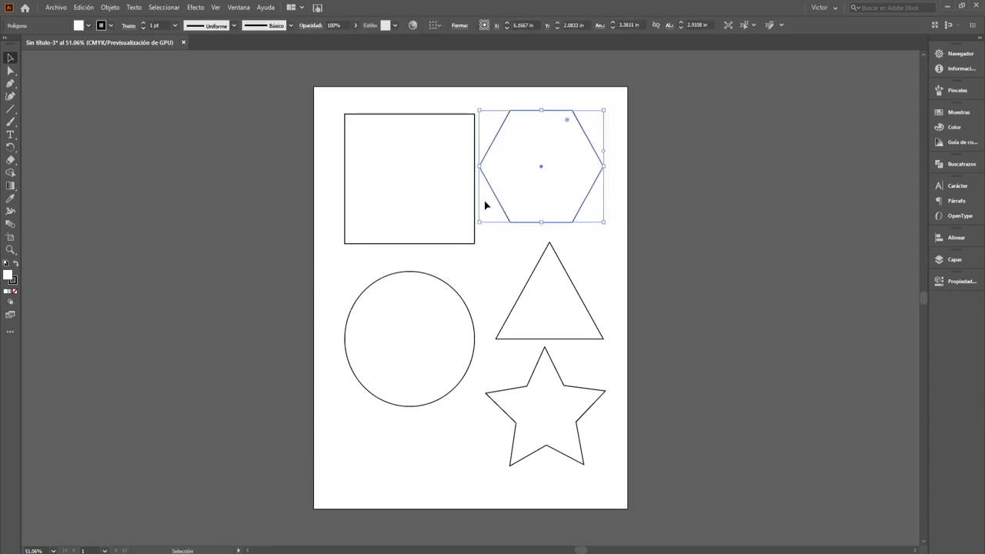
- Overlap the hexagon onto the square's right side and centre both shapes vertically
drag(540, 195, 503, 205)
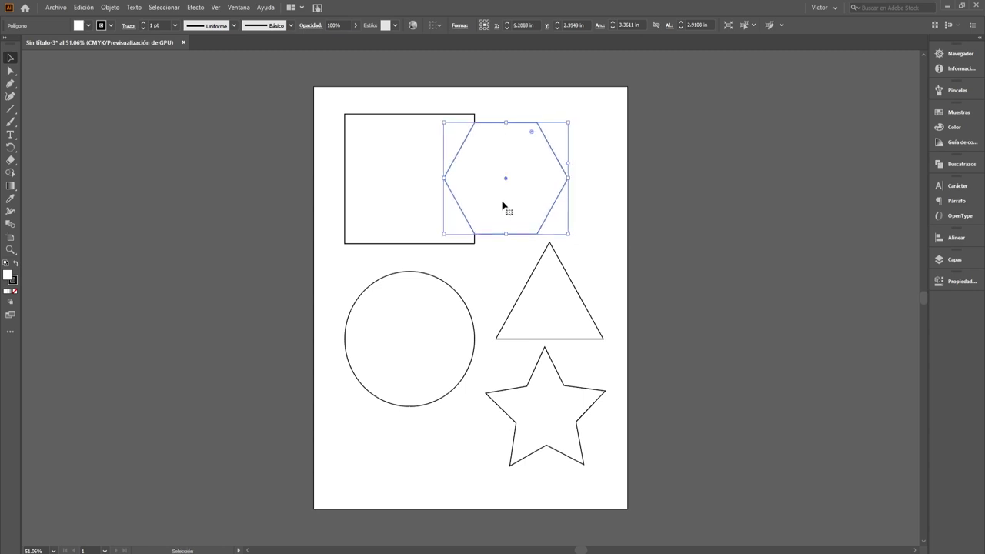
shift+click(400, 220)
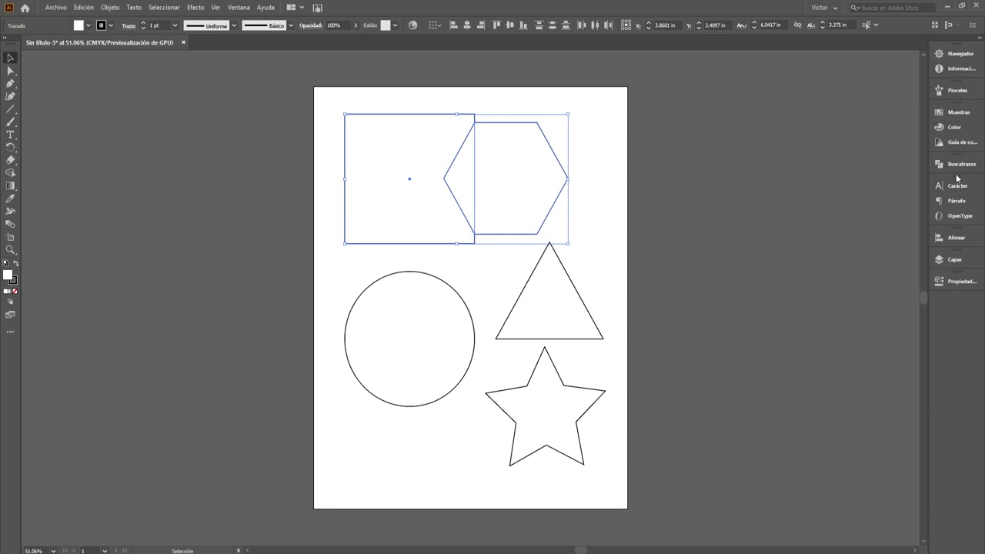
click(957, 237)
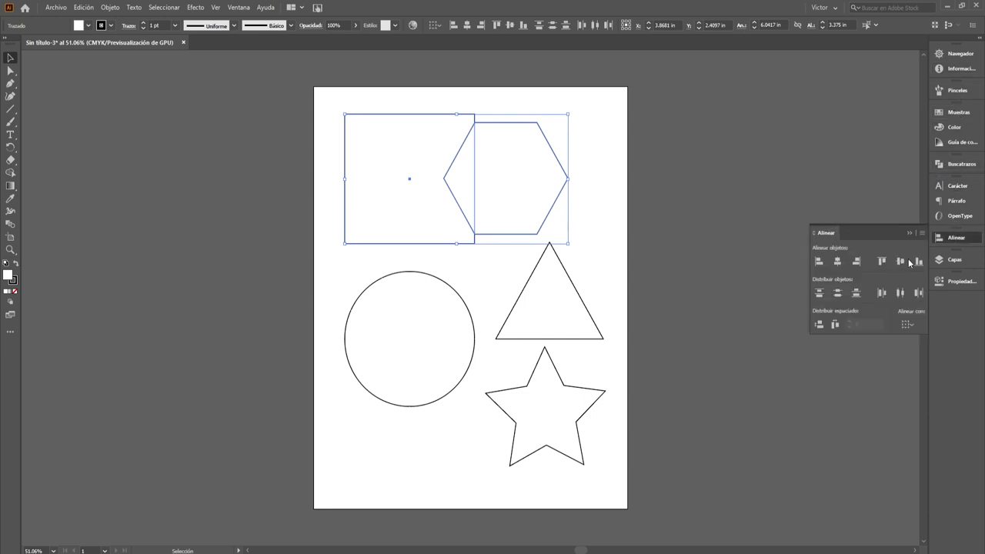
click(901, 261)
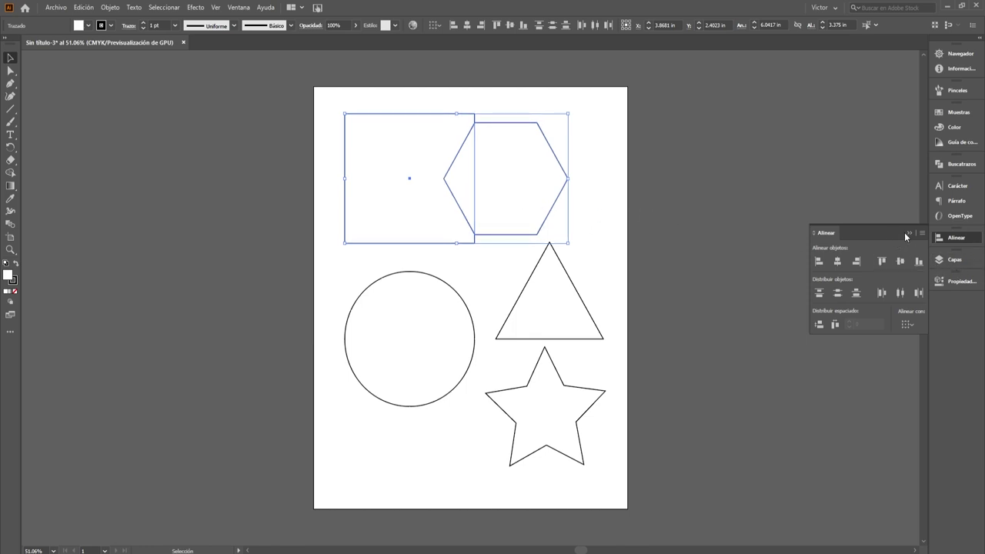
click(909, 233)
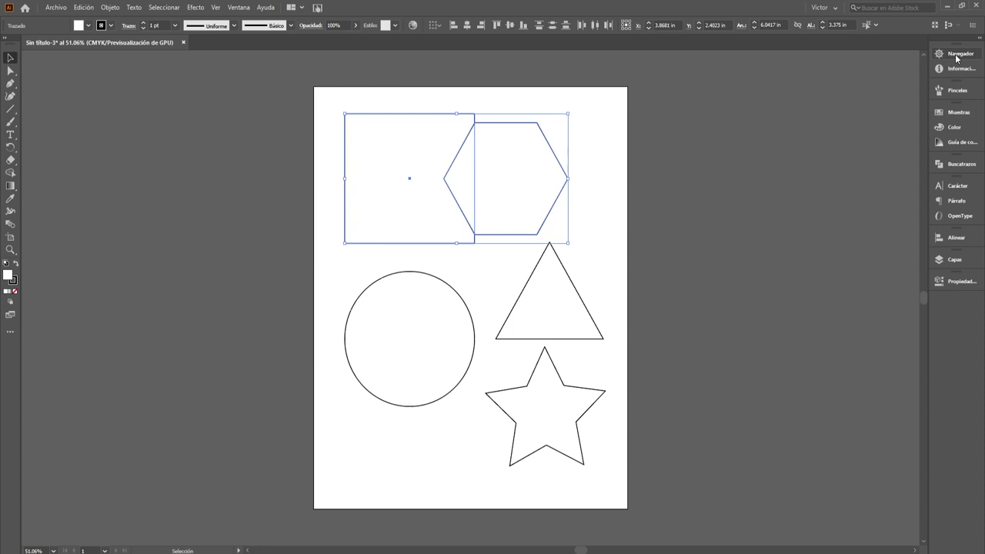
click(239, 7)
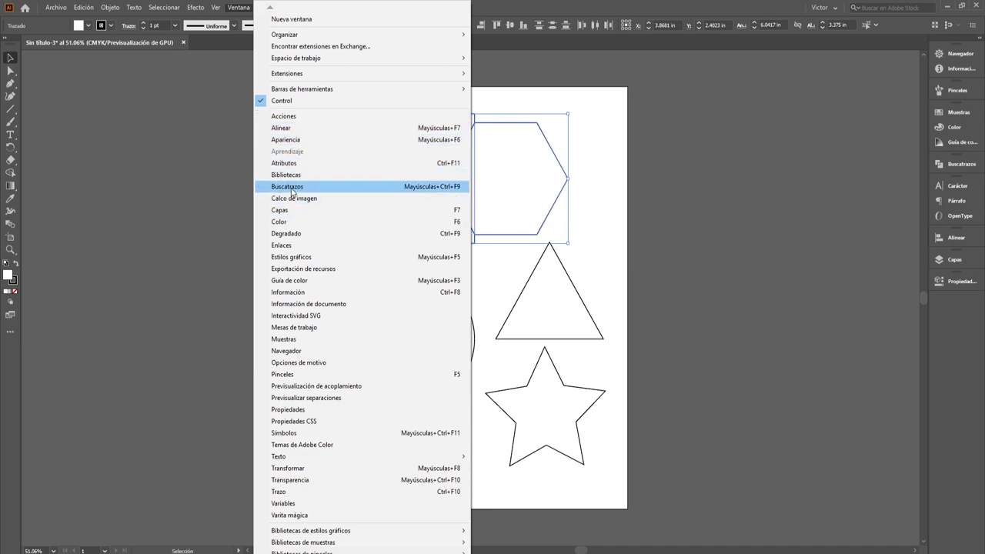
- Unite the square and hexagon into one arrow-like outline with Pathfinder's Unite
click(291, 187)
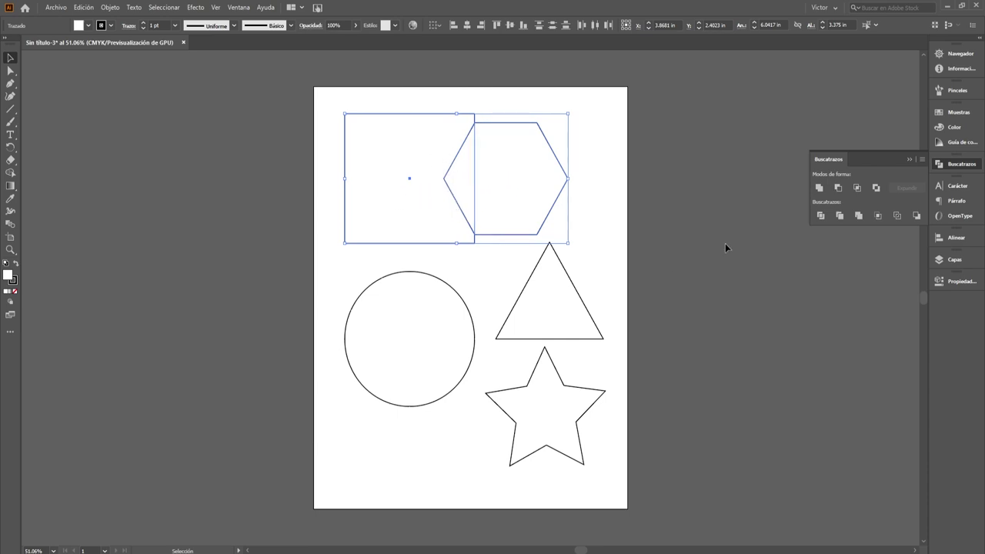
click(819, 187)
click(645, 181)
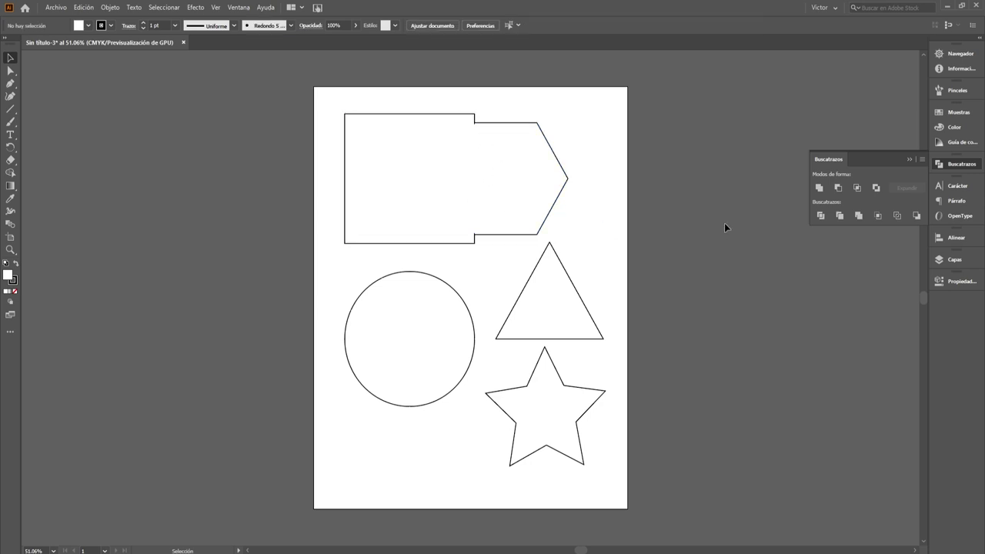
- Rotate the merged shape 90° to point upward, shrink it, and move it up
click(549, 213)
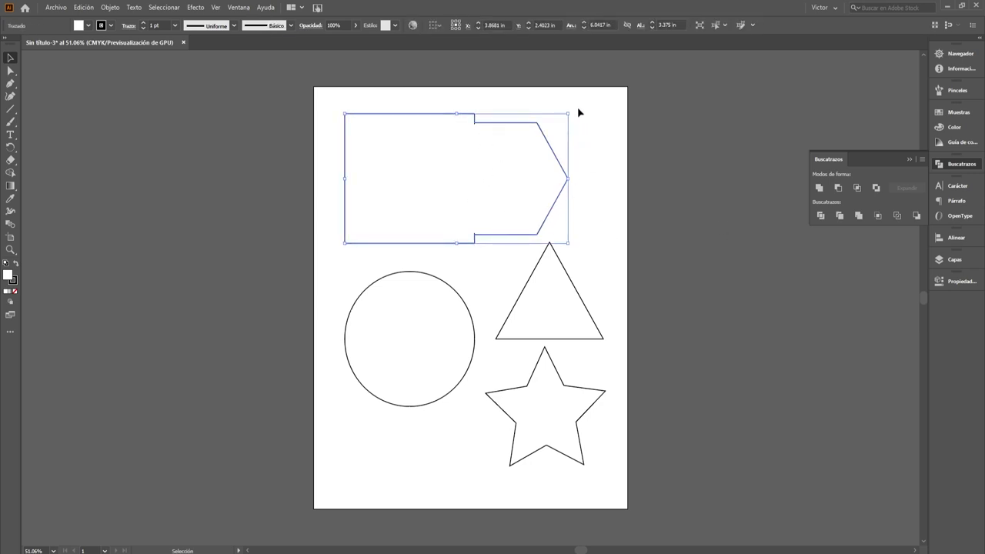
drag(574, 109, 385, 92)
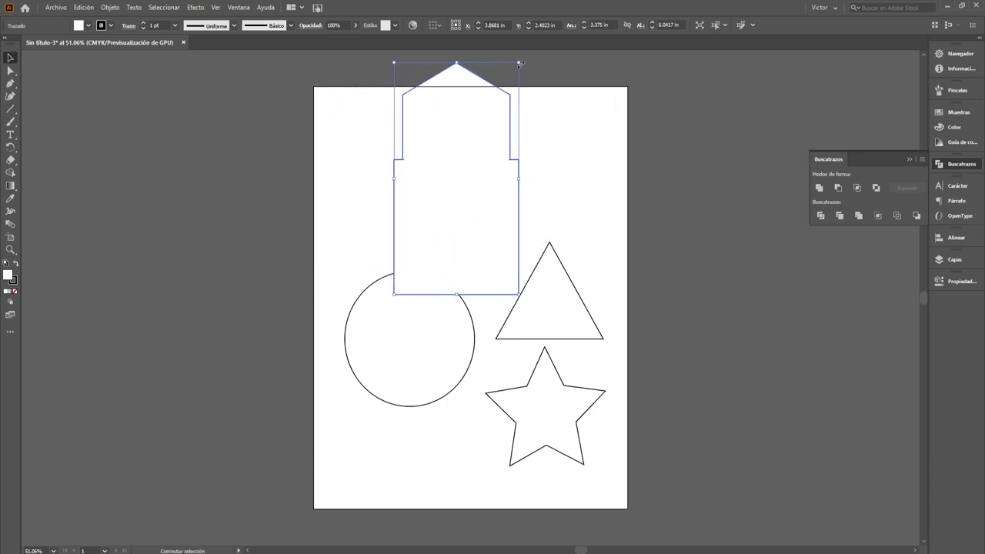
drag(518, 62, 490, 116)
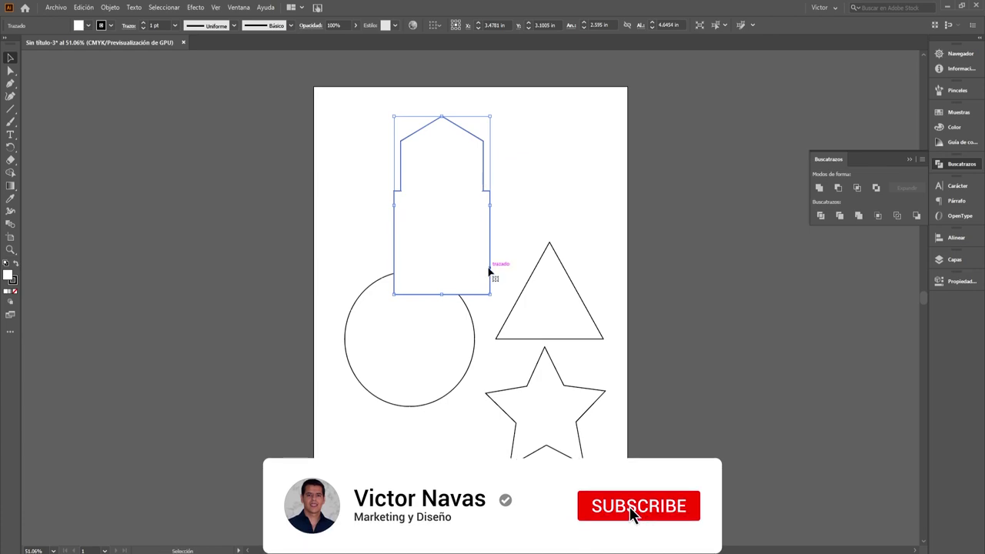
mouse_move(488, 270)
mouse_down()
mouse_move(508, 239)
mouse_move(517, 247)
mouse_up()
click(669, 204)
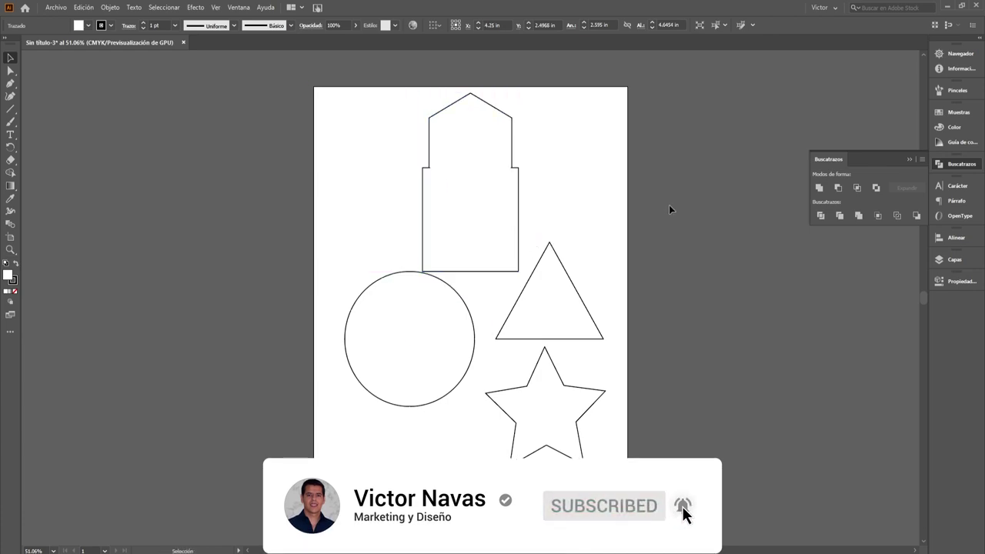
- Shrink the upright shape to about 2.11 × 3.78 in and place it top-left
click(519, 197)
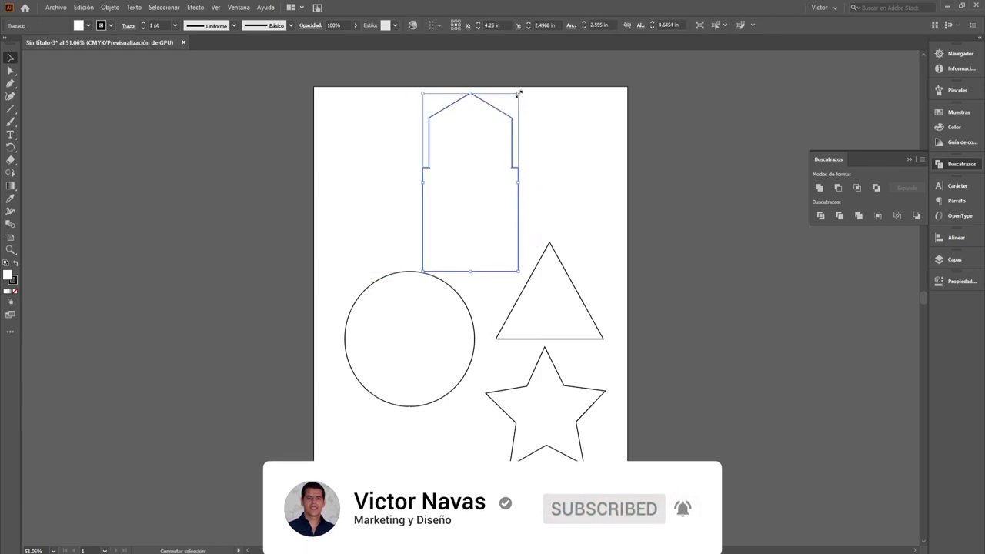
drag(518, 92, 502, 127)
drag(504, 231, 419, 204)
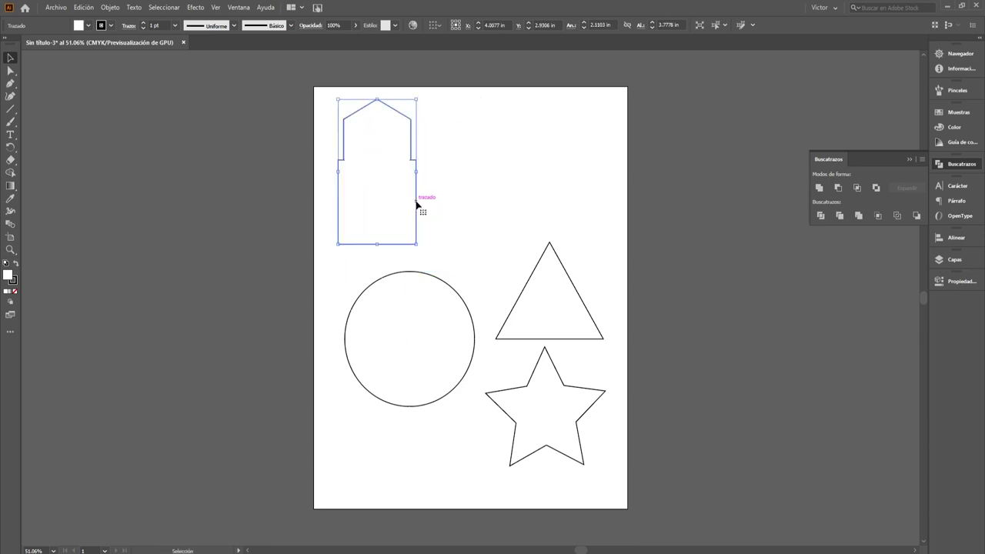
click(547, 185)
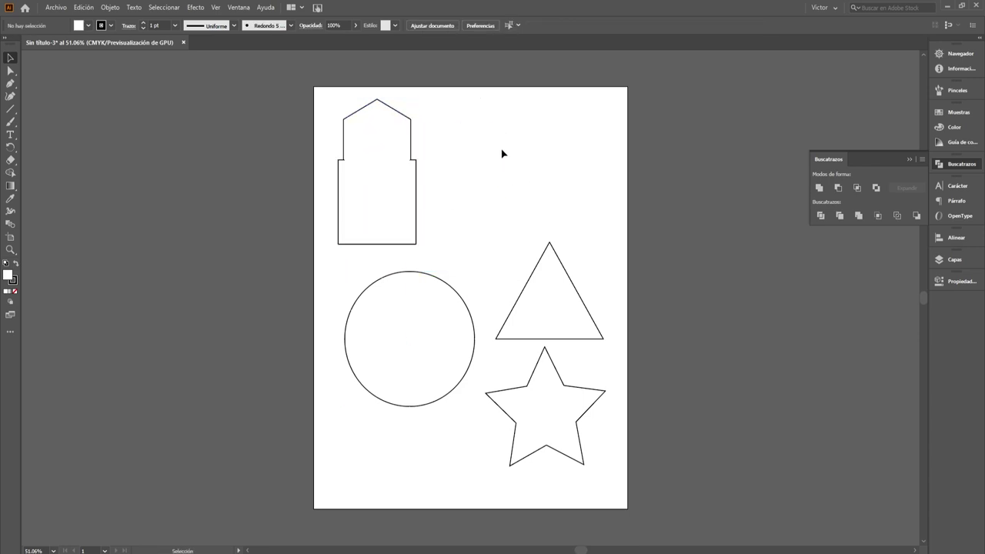
- Move the circle to the top right and overlap the triangle on its lower half
click(471, 318)
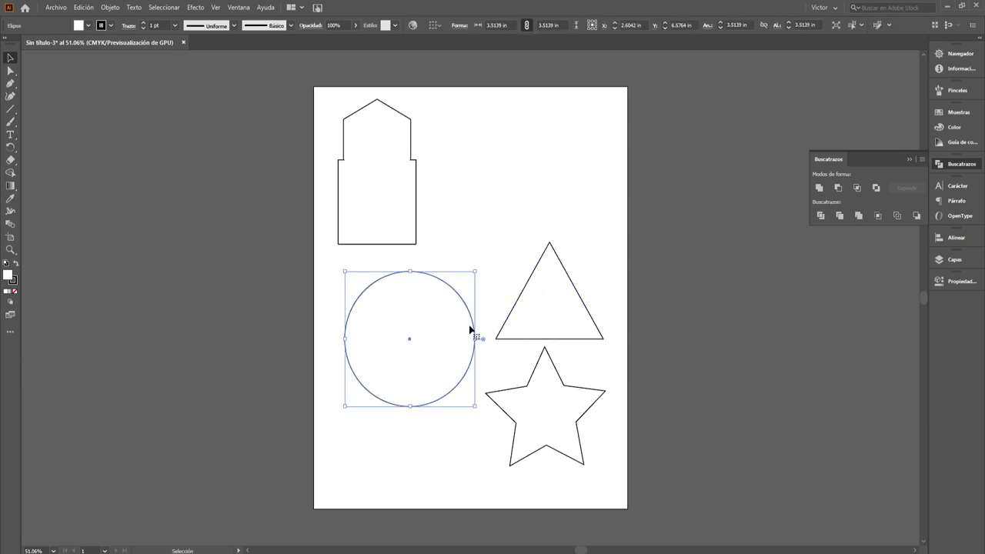
drag(473, 323, 604, 157)
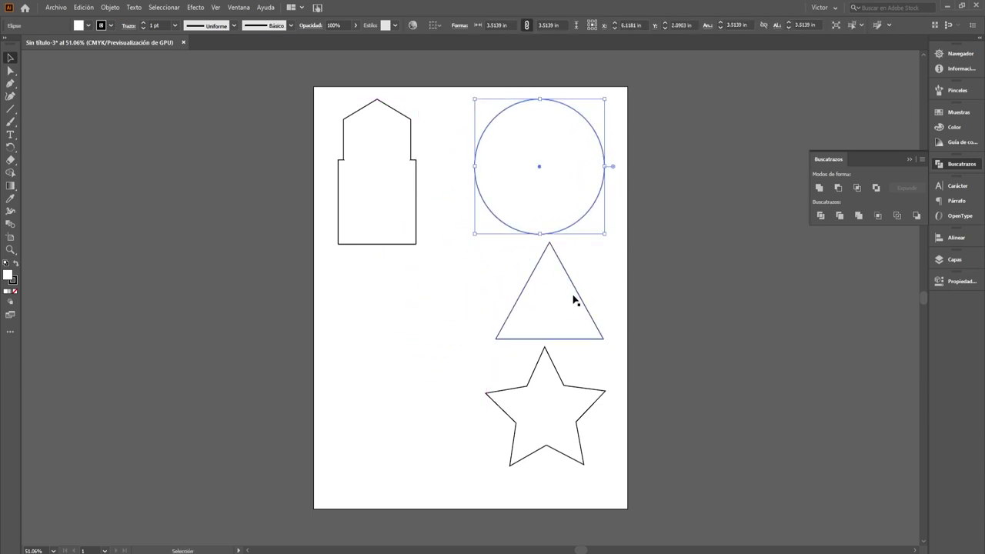
drag(580, 293, 569, 223)
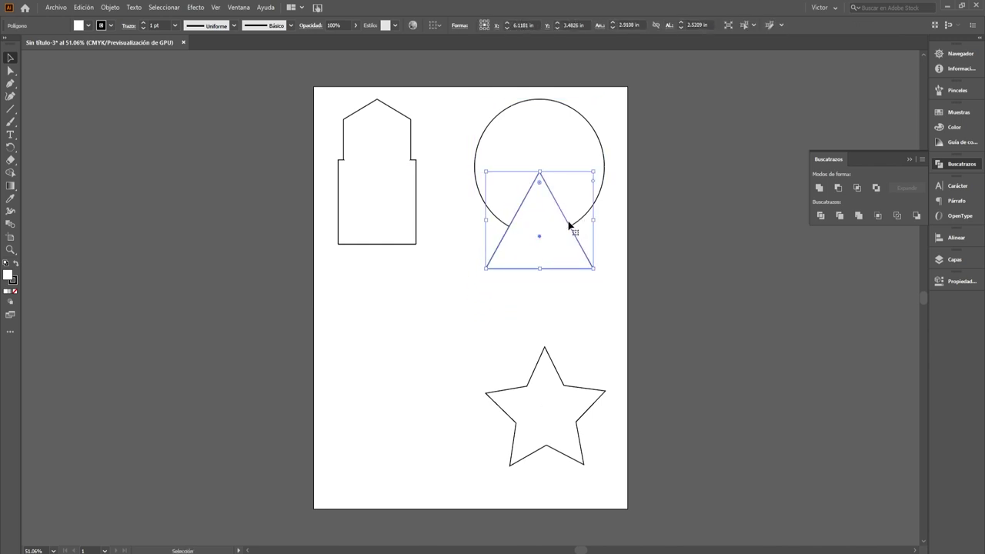
shift+click(602, 144)
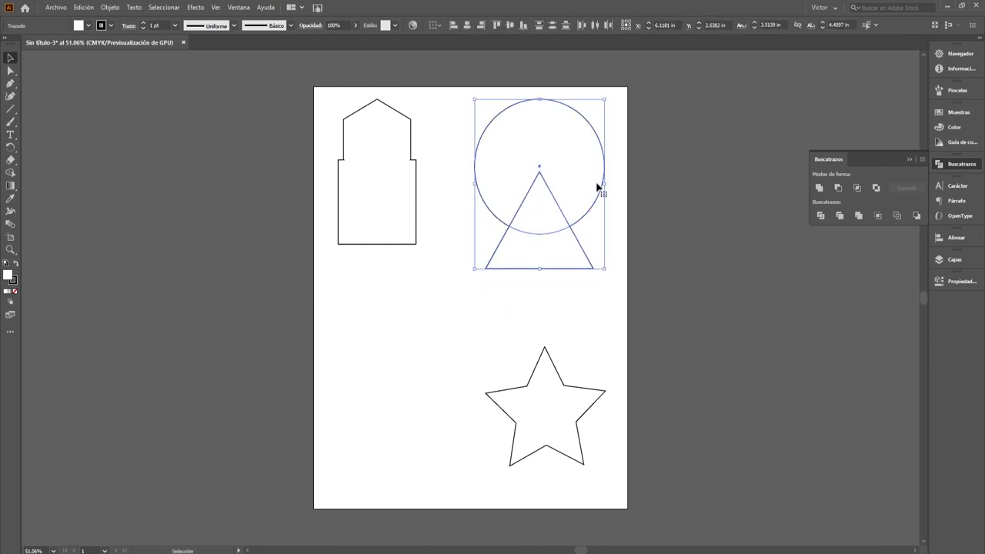
drag(599, 203, 589, 226)
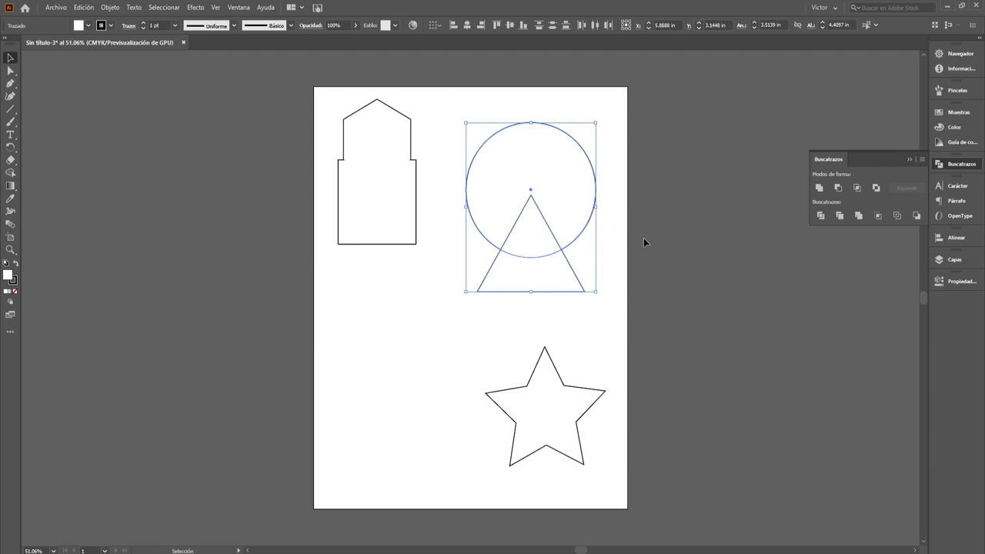
click(655, 238)
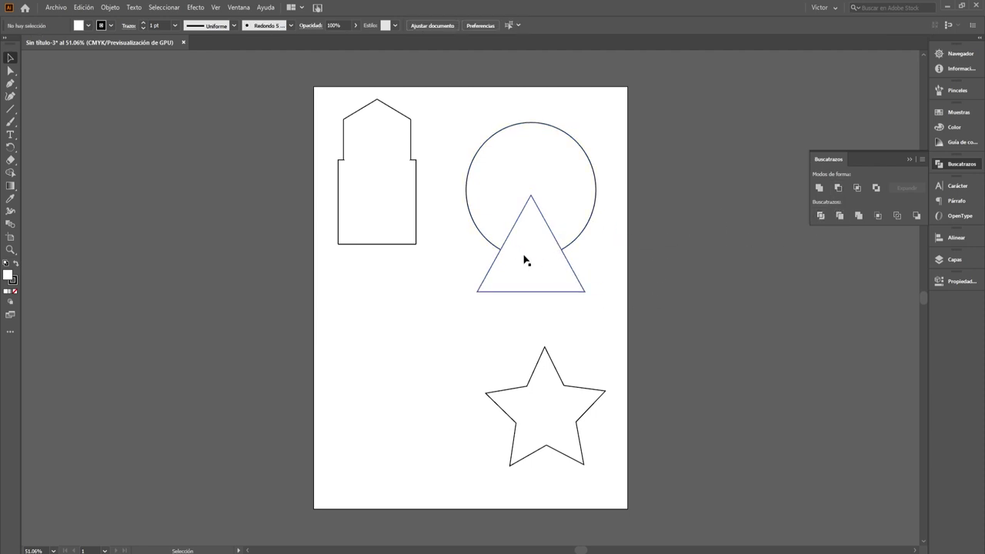
- Subtract the triangle from the circle with Minus Front, leaving a wedge notch
click(498, 215)
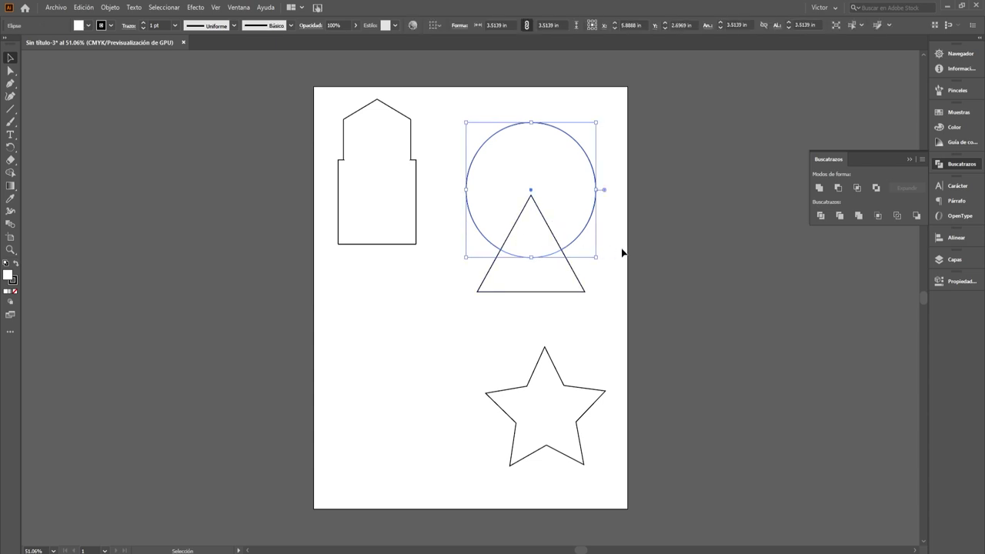
click(632, 265)
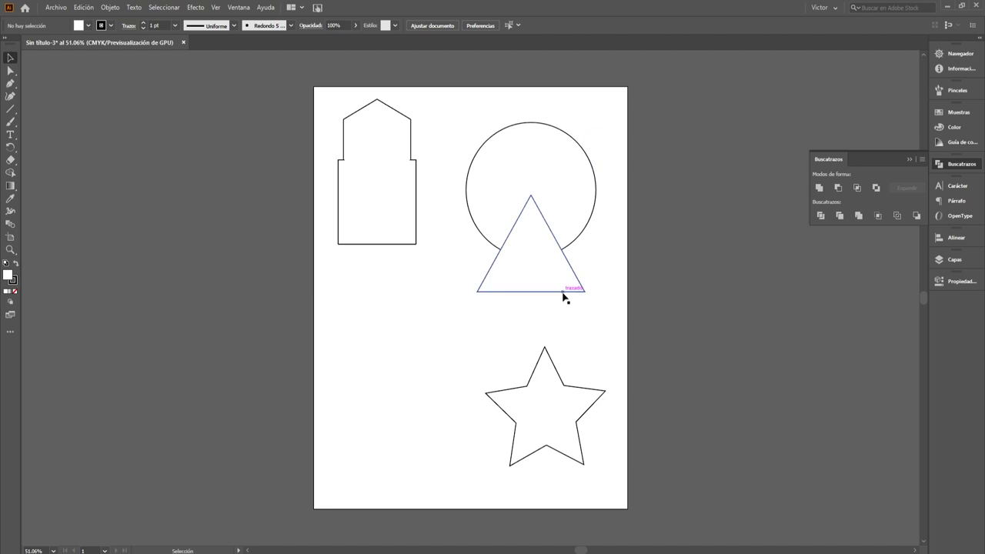
click(569, 286)
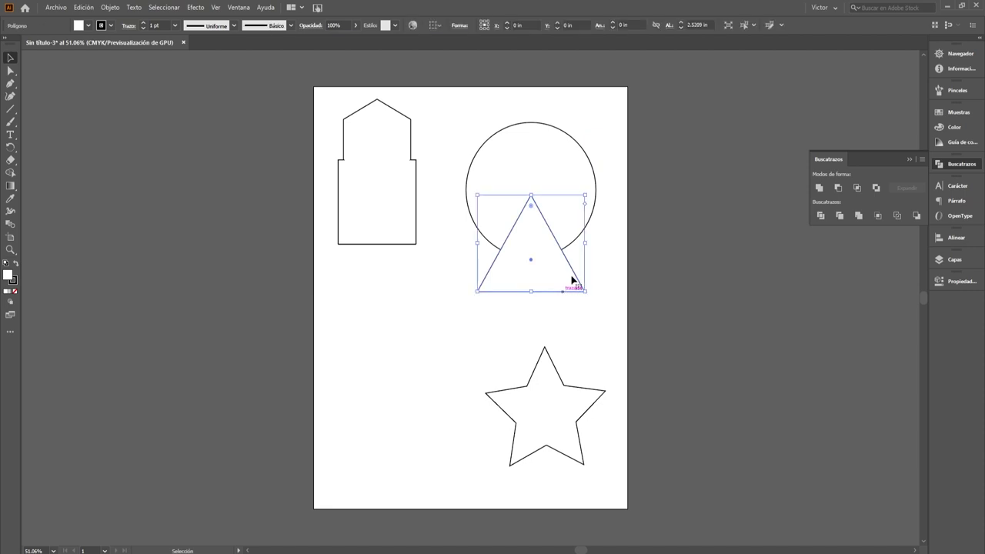
click(597, 185)
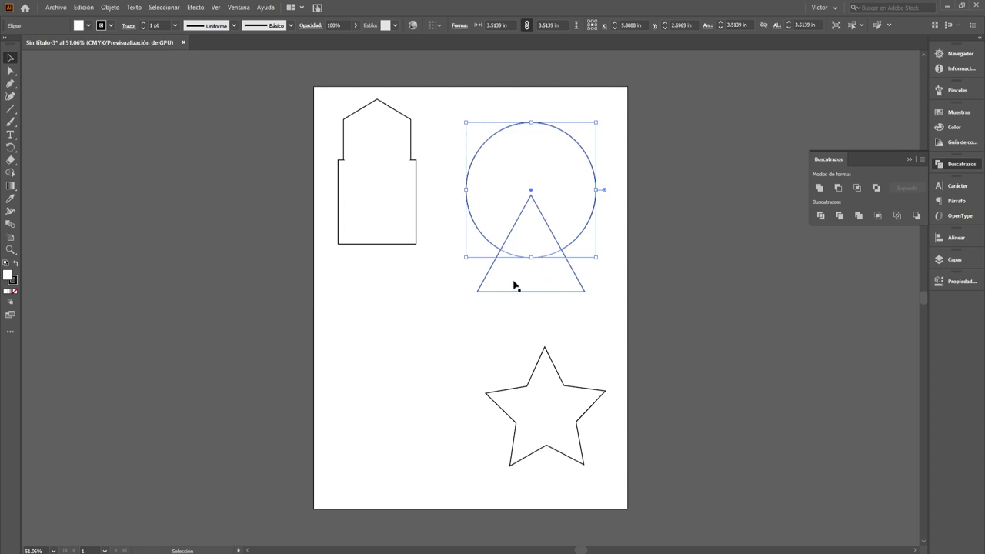
click(597, 330)
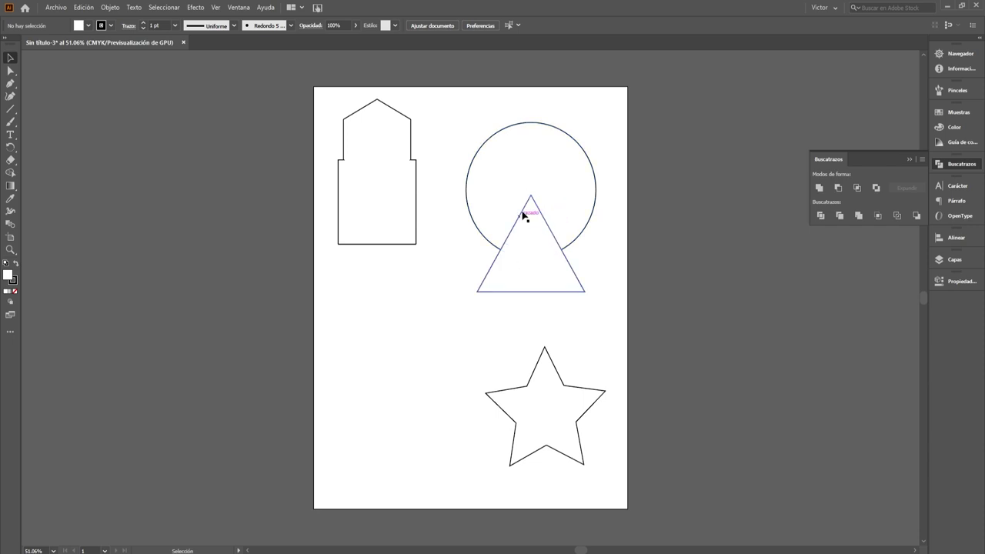
click(572, 217)
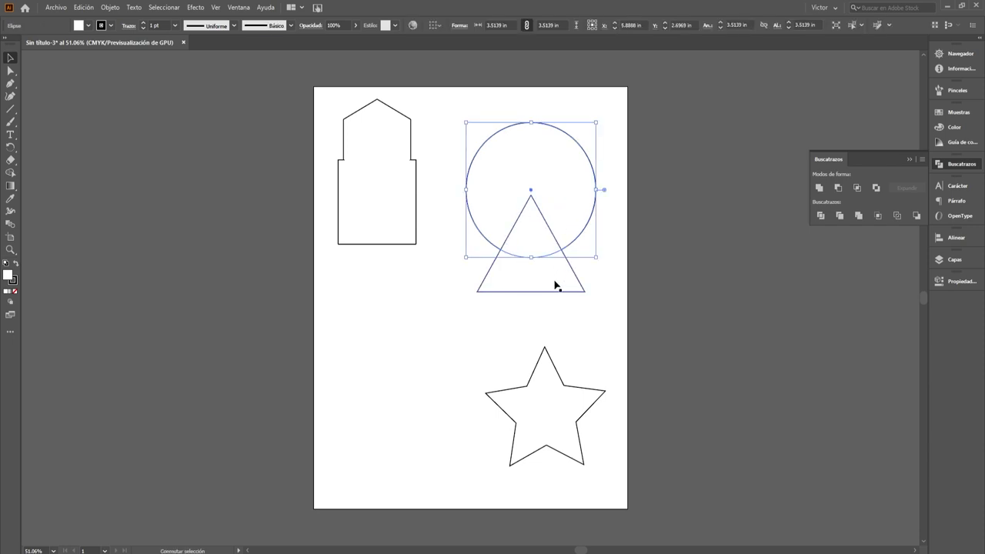
shift+click(557, 282)
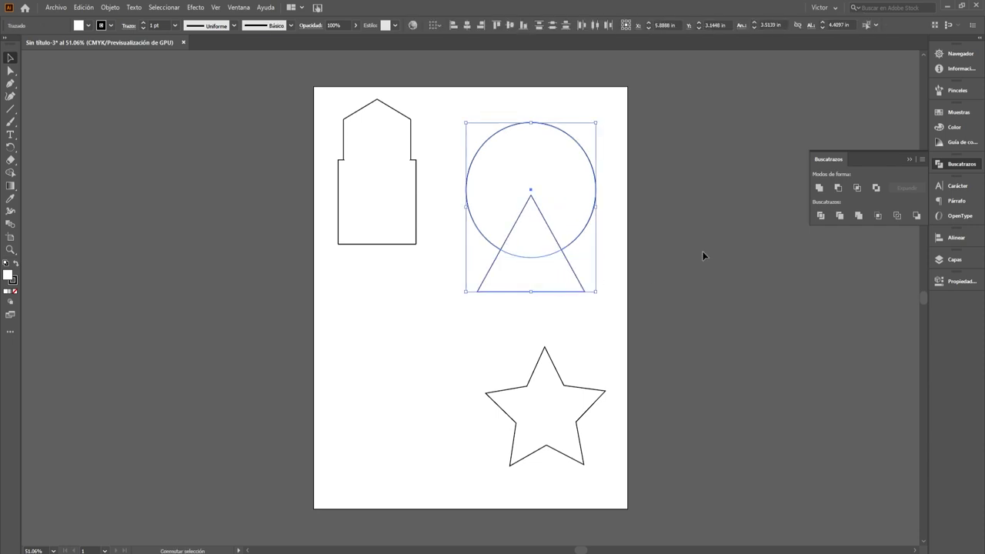
click(839, 189)
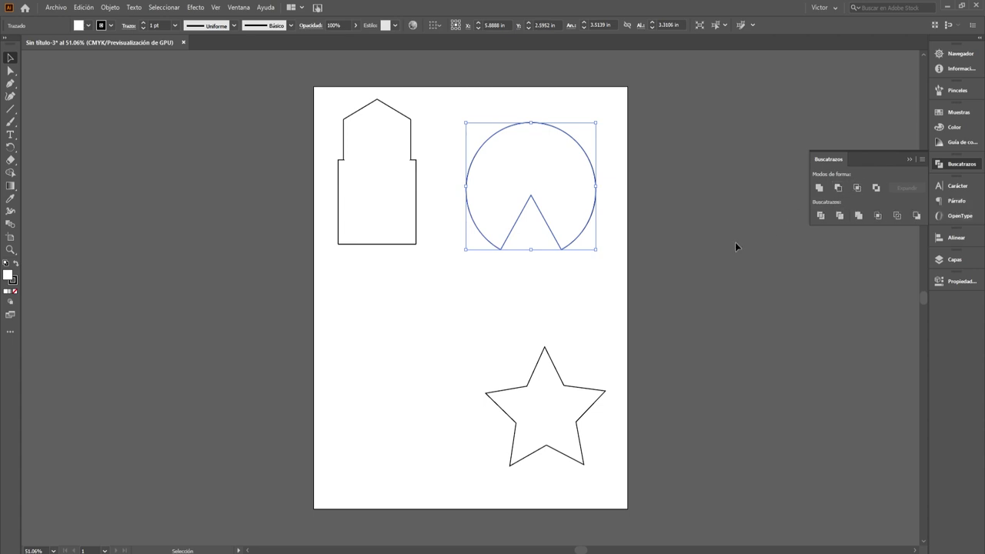
click(557, 274)
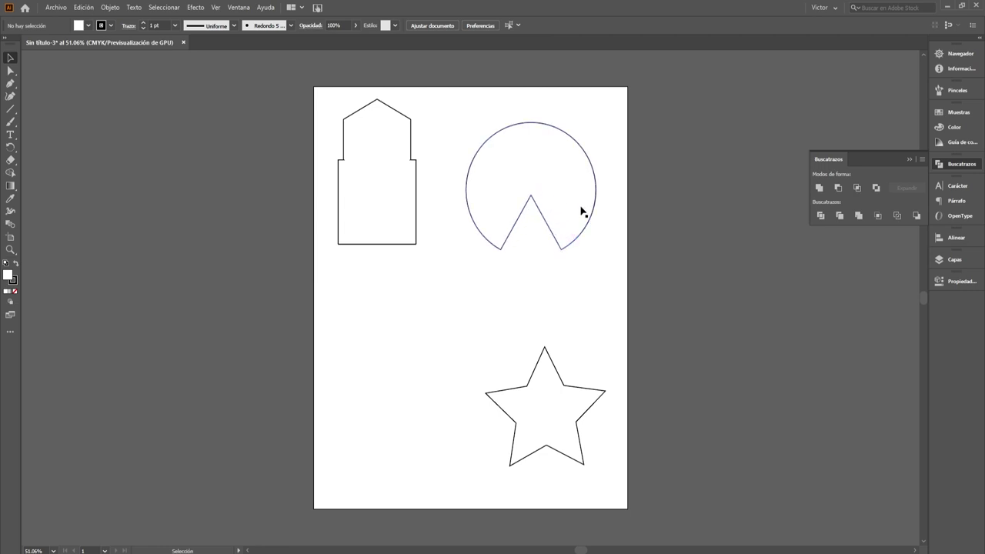
- Rotate the notched circle 90° so its mouth faces right, and move it beside the house
click(559, 189)
drag(602, 120, 477, 128)
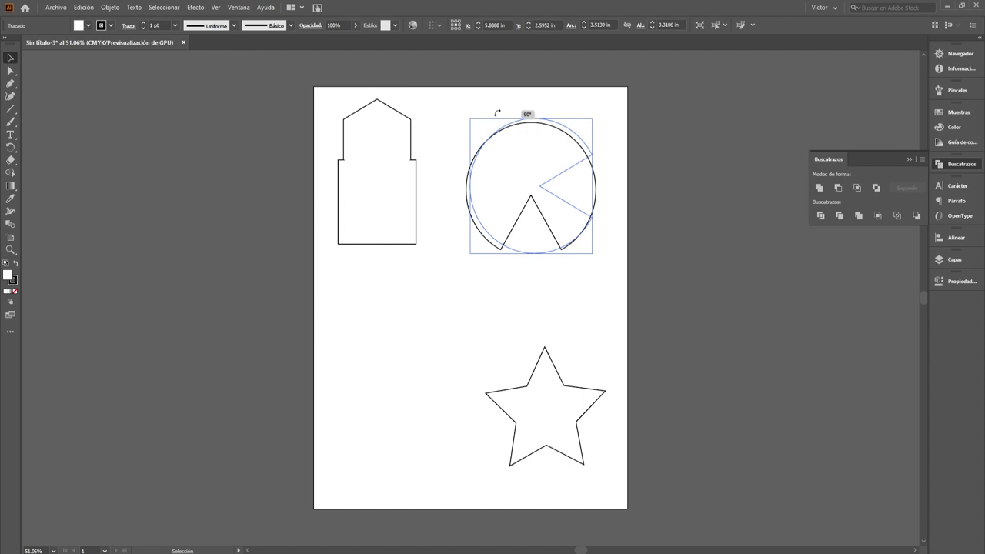
click(626, 281)
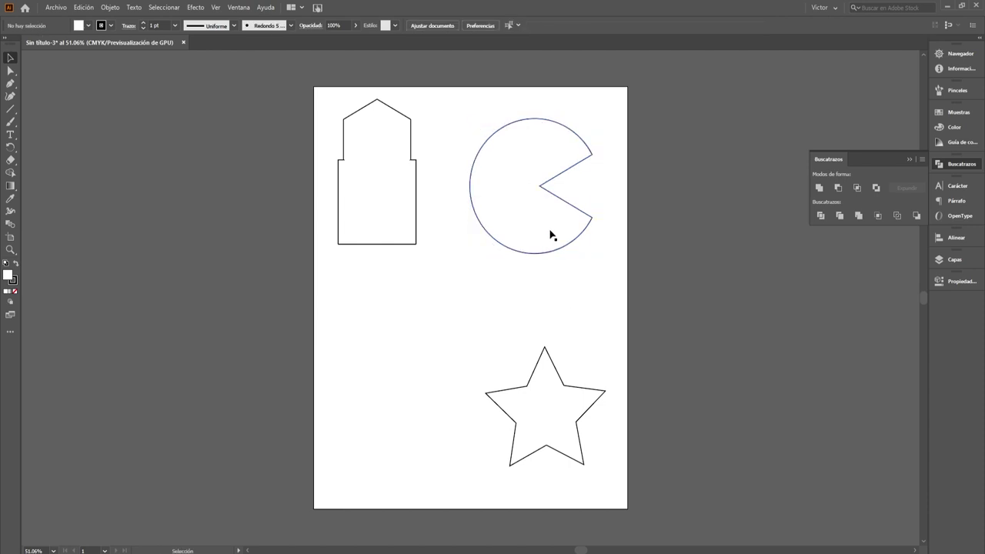
click(525, 206)
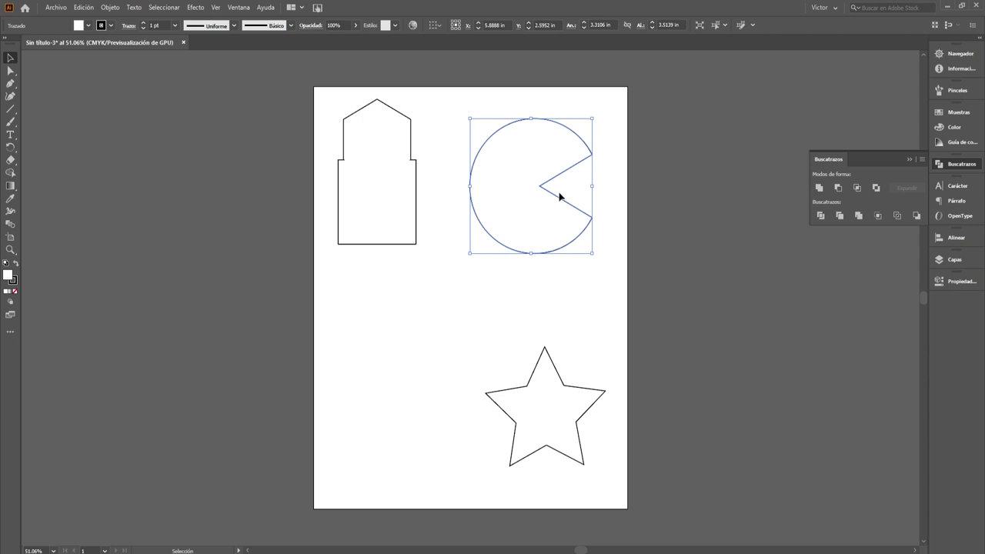
drag(530, 226, 500, 221)
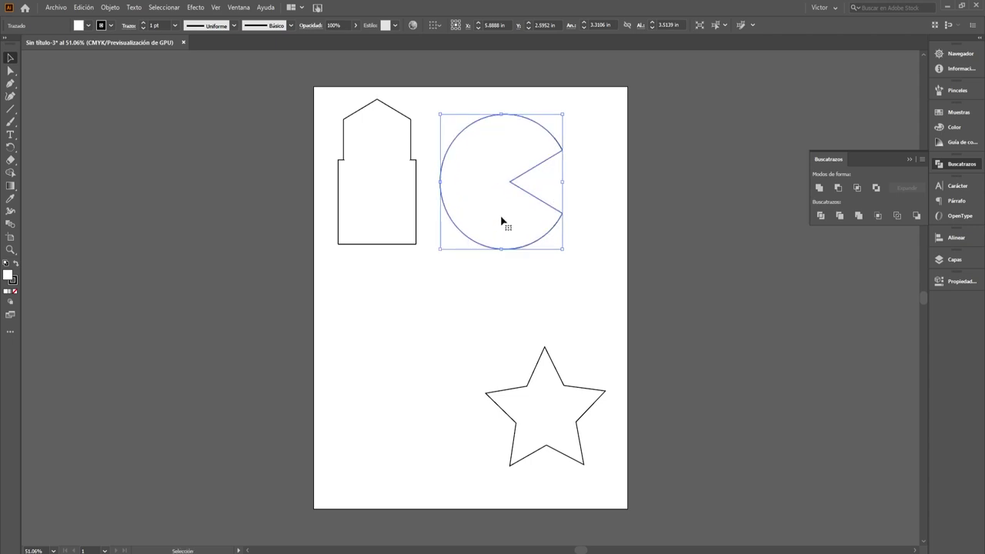
click(598, 227)
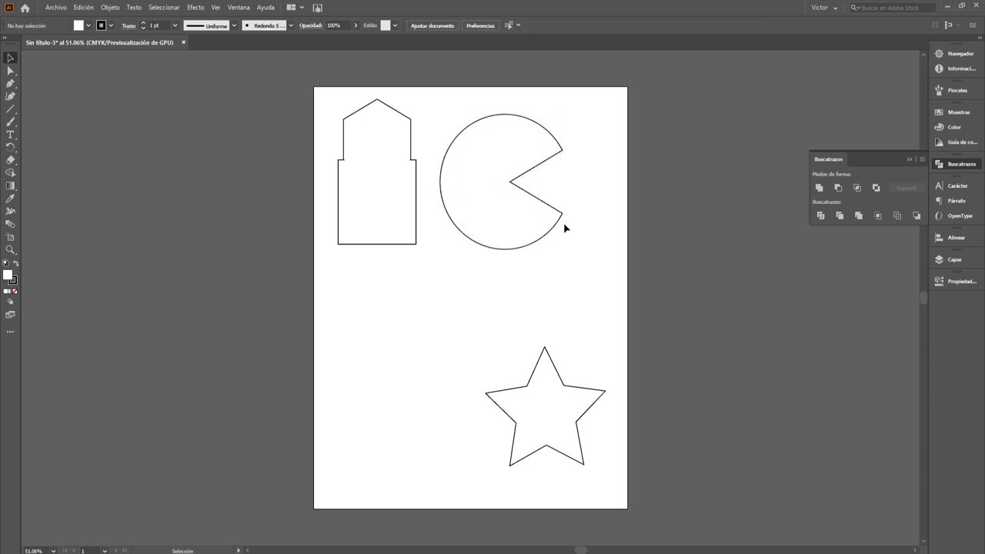
click(553, 381)
- Move the star up-left below the house and draw a trial triangle beside it
drag(569, 387, 428, 328)
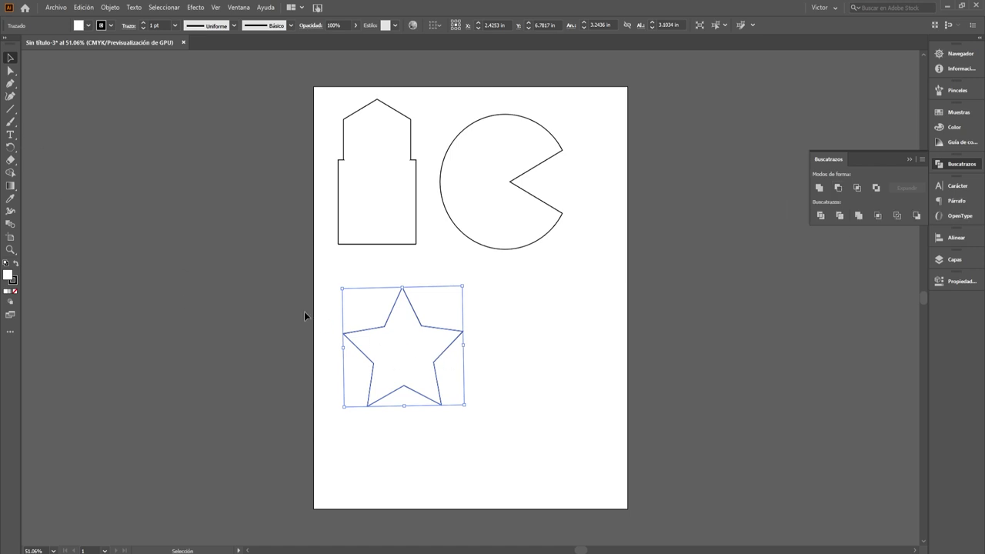
click(11, 108)
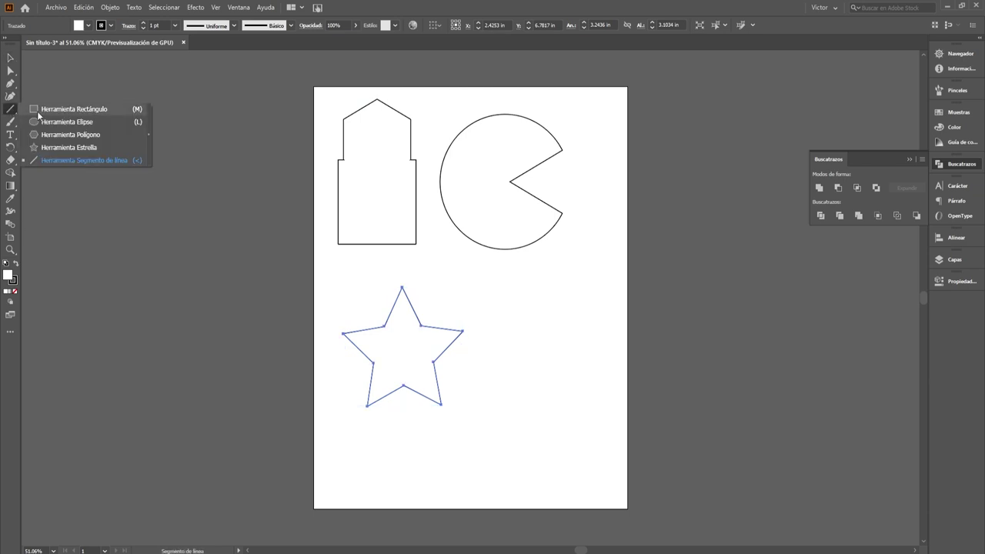
click(49, 134)
mouse_move(508, 324)
mouse_down()
mouse_move(558, 385)
mouse_move(541, 374)
mouse_up()
- Delete the trial triangle and draw a 2.65 in square right of the star
click(10, 58)
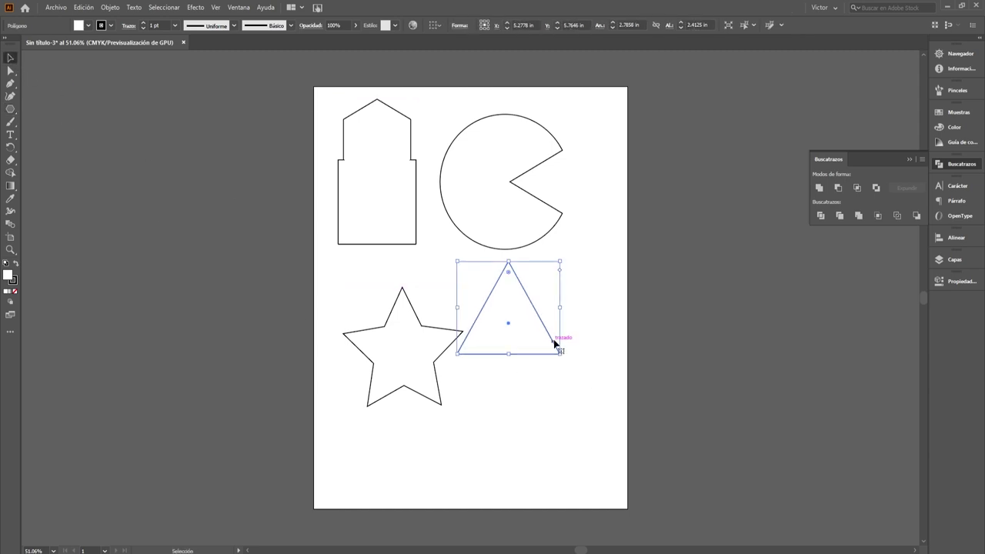
drag(551, 341, 571, 393)
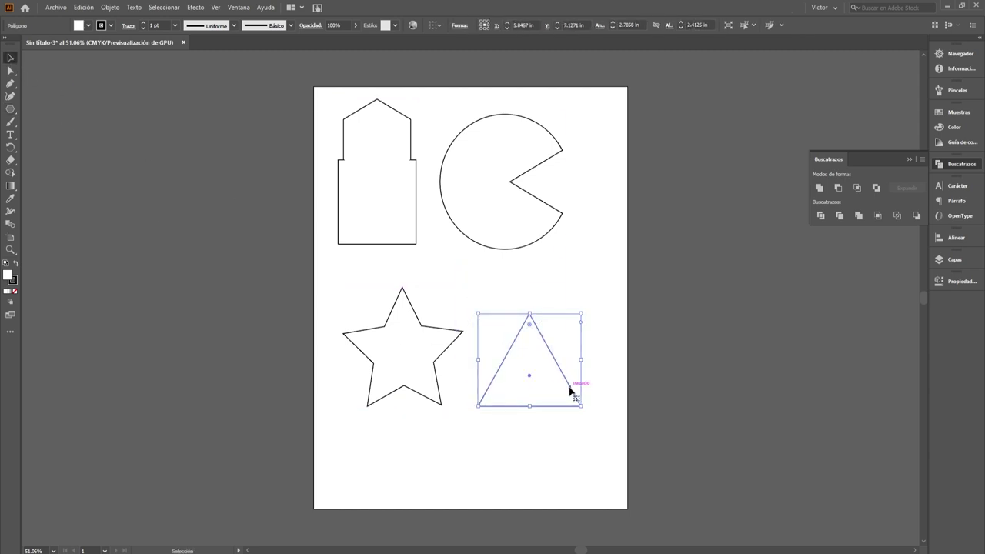
key(Delete)
drag(10, 108, 33, 111)
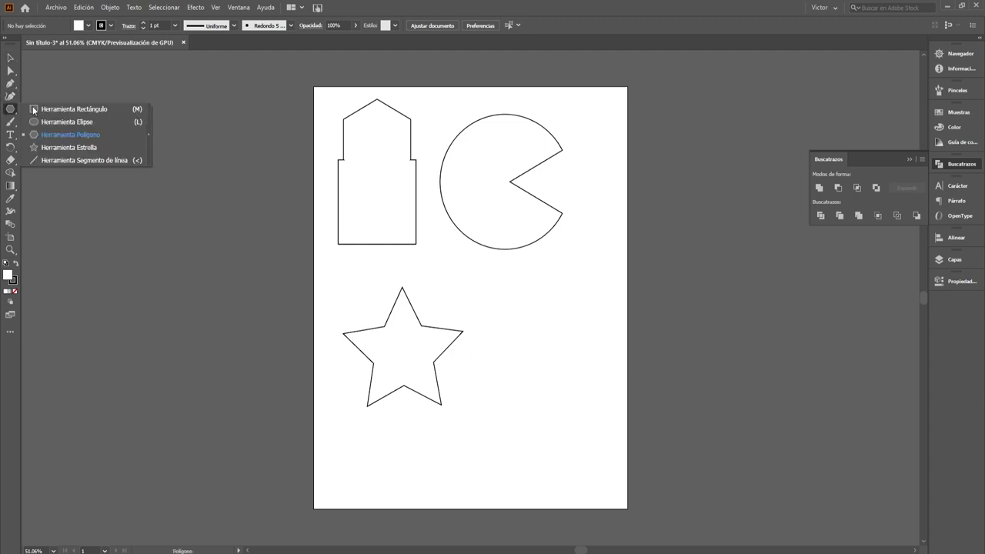
drag(488, 315, 586, 409)
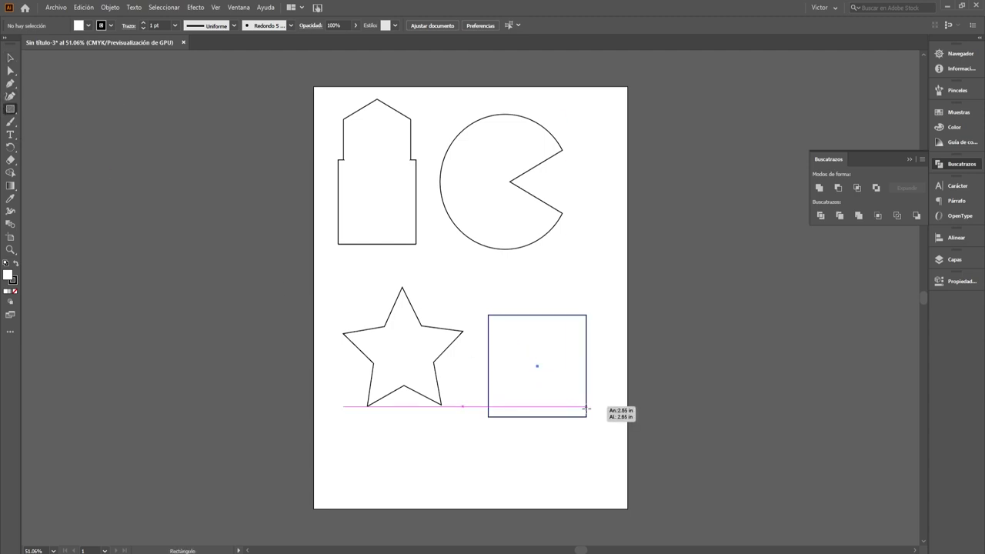
- Move the square left so it overlaps the star's right side
click(10, 59)
drag(539, 388, 472, 373)
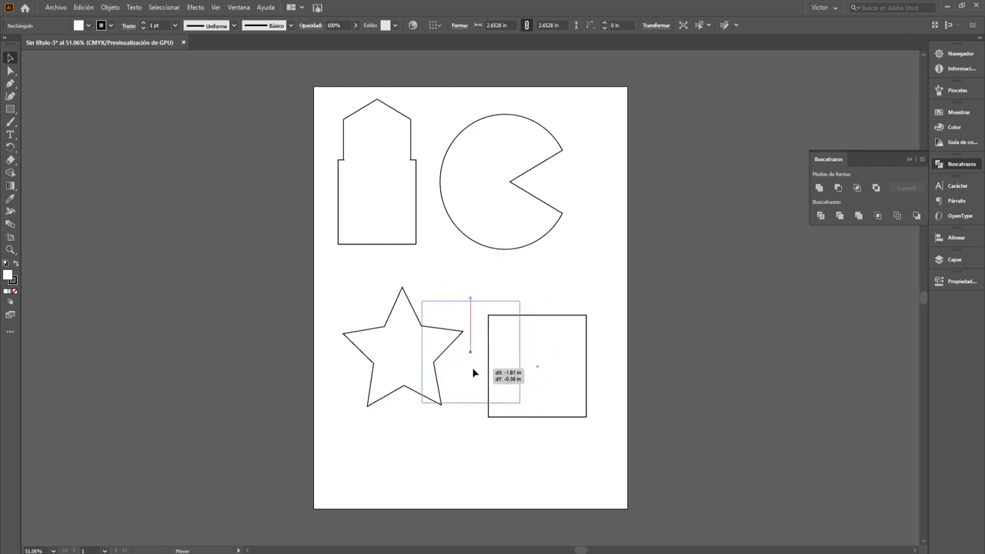
drag(473, 373, 473, 381)
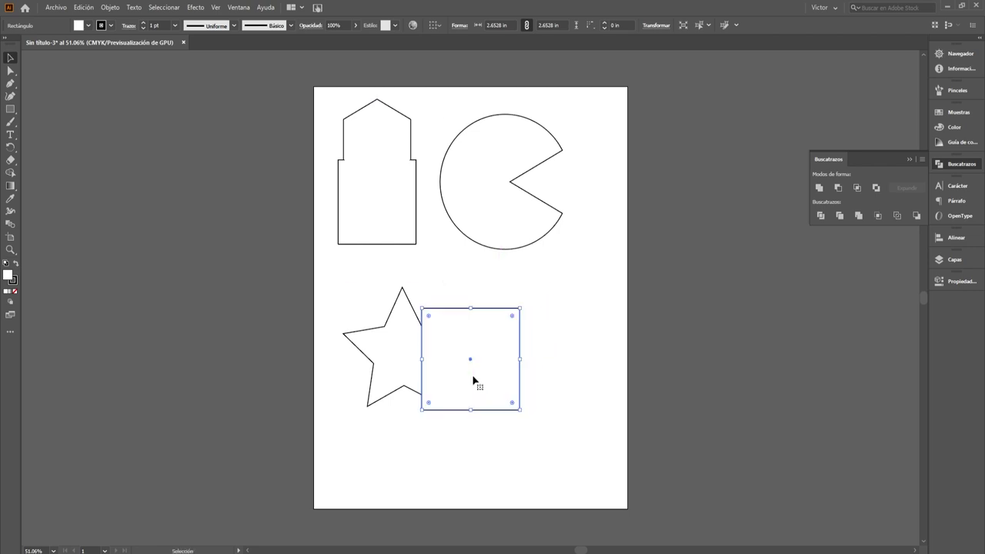
click(362, 308)
- Rotate the star, fine-tune it over the square's left edge, and select both shapes
click(385, 351)
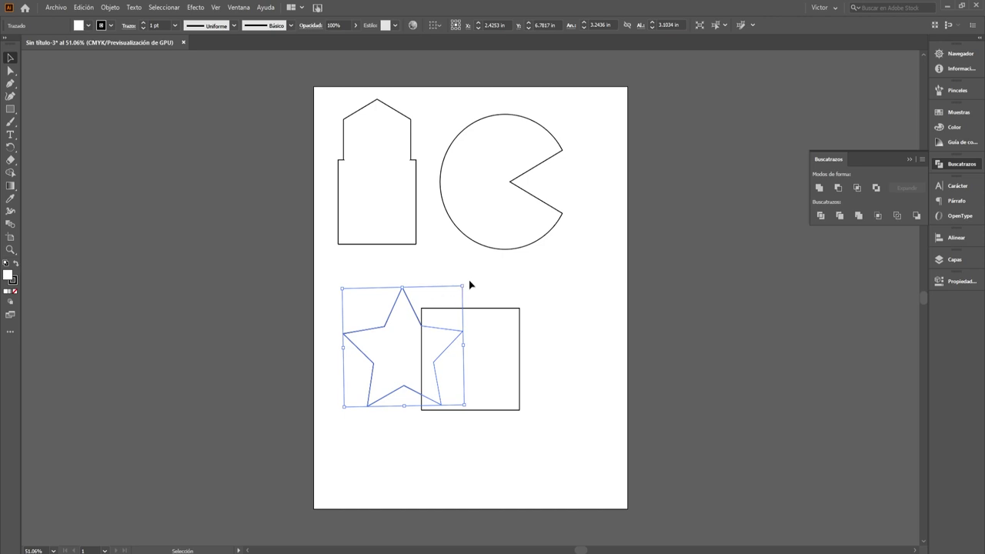
drag(467, 281, 427, 275)
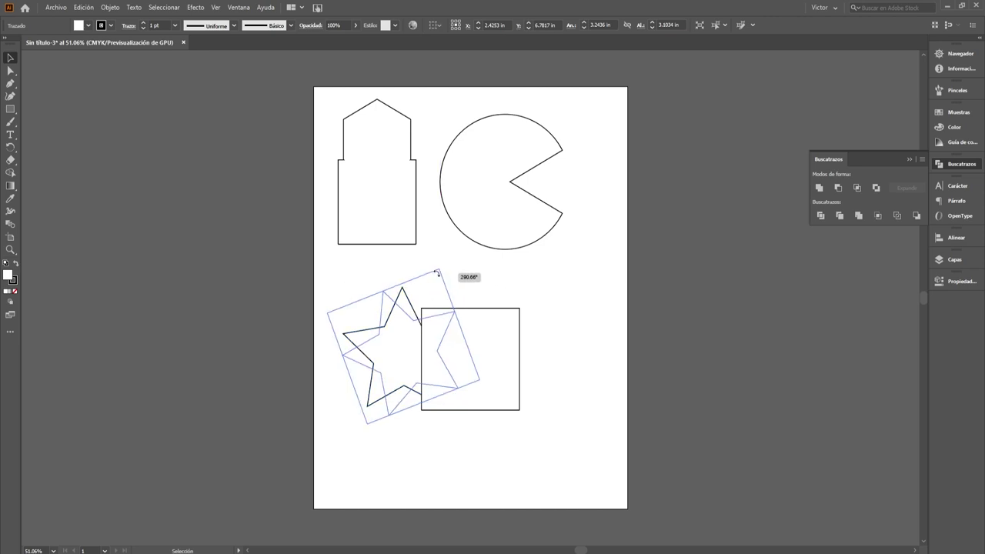
drag(427, 274, 440, 278)
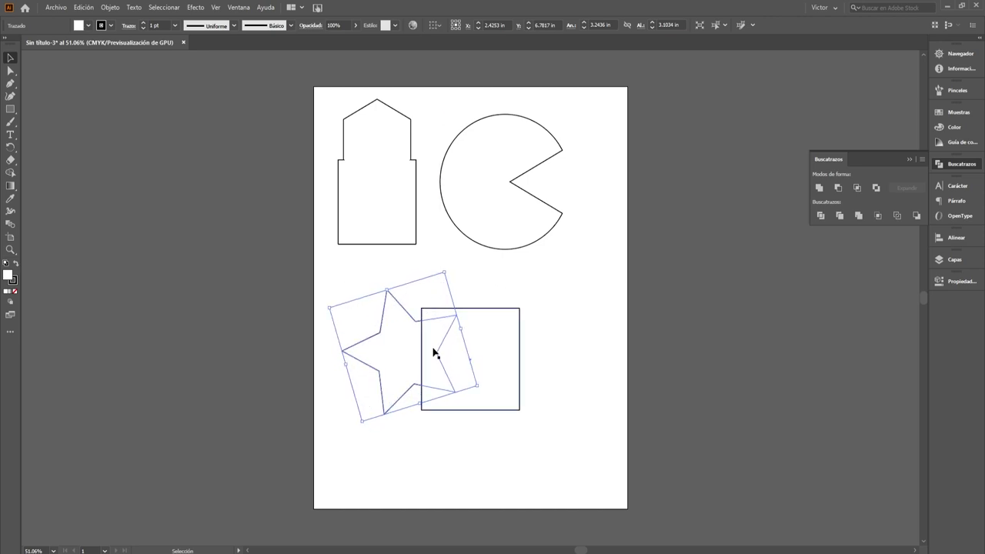
drag(401, 368, 409, 371)
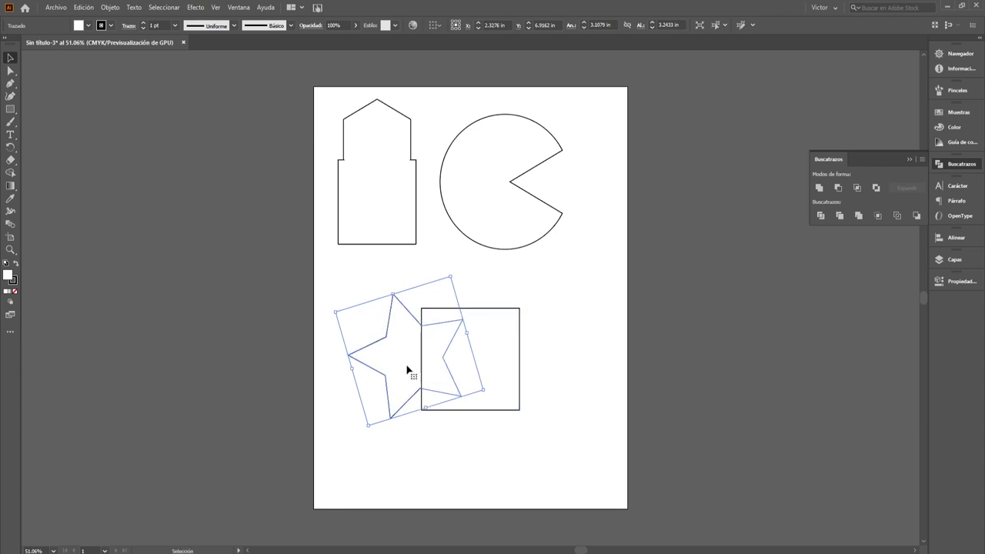
drag(454, 273, 471, 274)
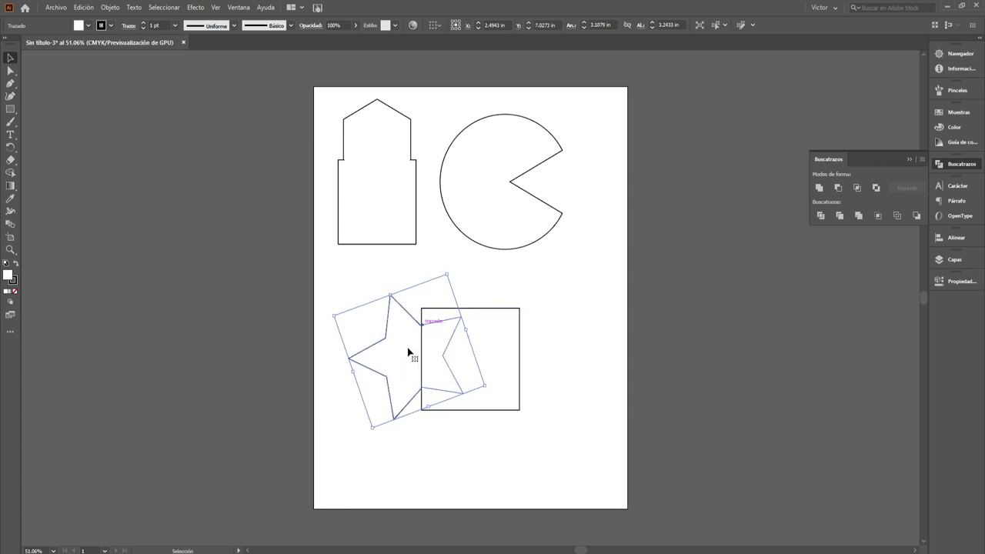
drag(396, 375, 399, 378)
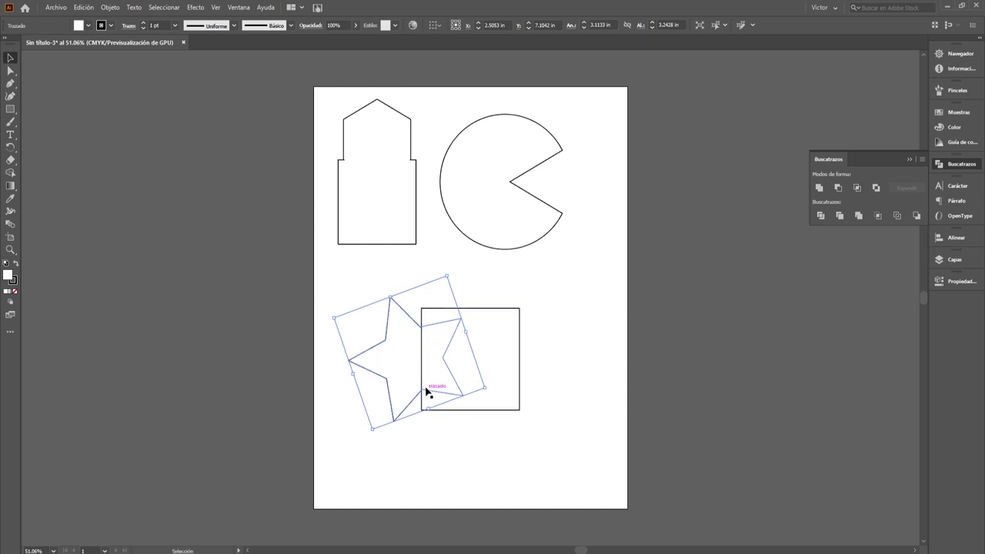
click(576, 362)
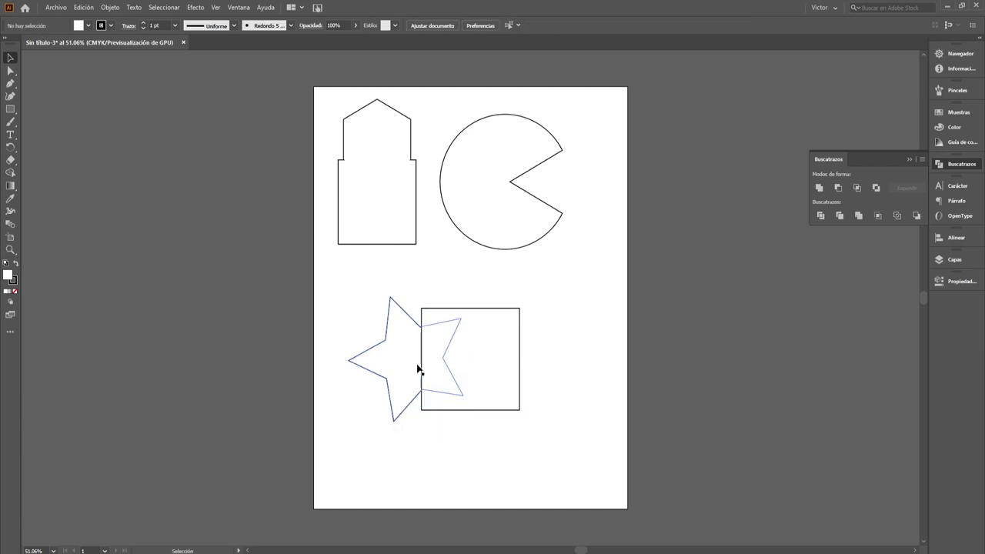
drag(326, 292, 539, 419)
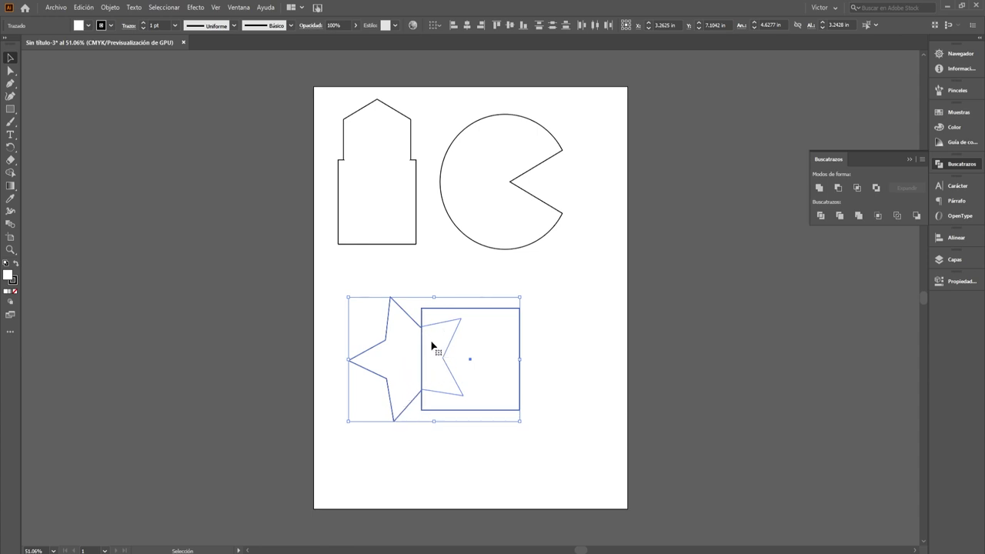
- Intersect star and square into a crown shape, rotate it 90° counterclockwise, and place it under the house
click(859, 188)
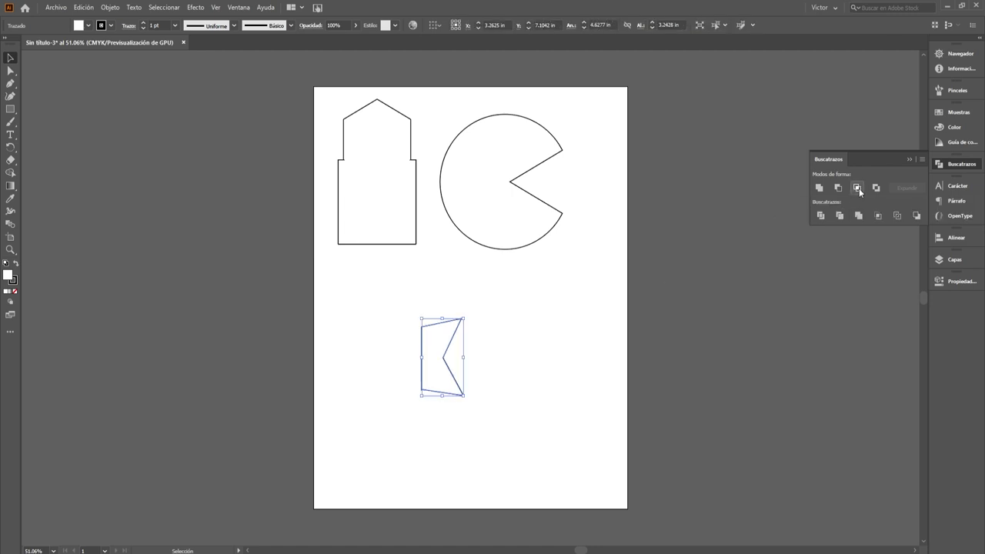
click(555, 398)
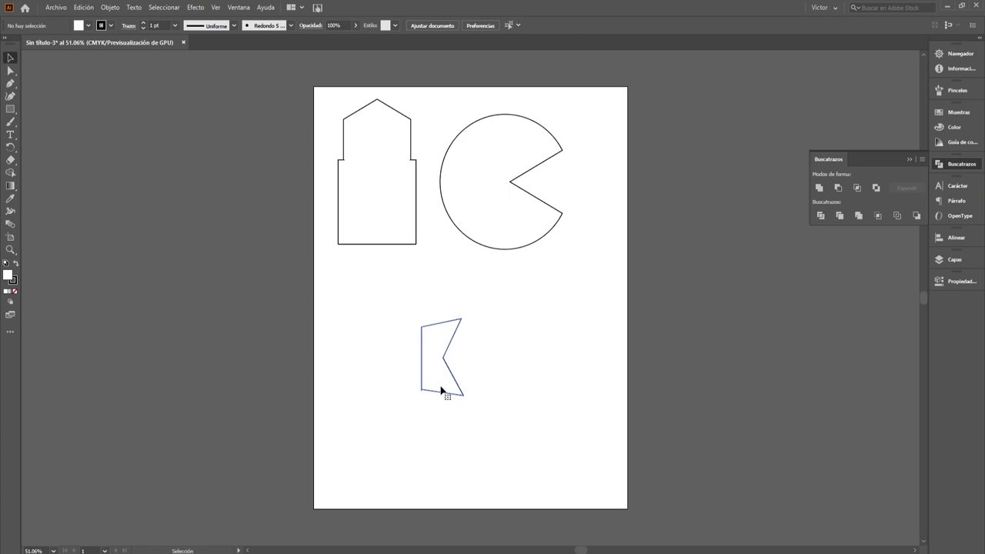
click(442, 393)
drag(450, 303, 370, 345)
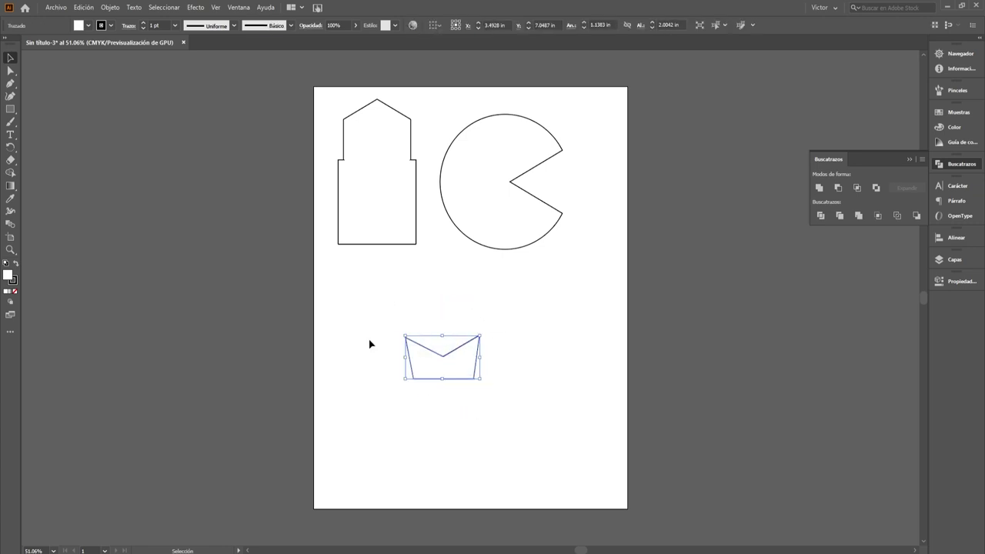
drag(443, 365, 377, 289)
click(466, 331)
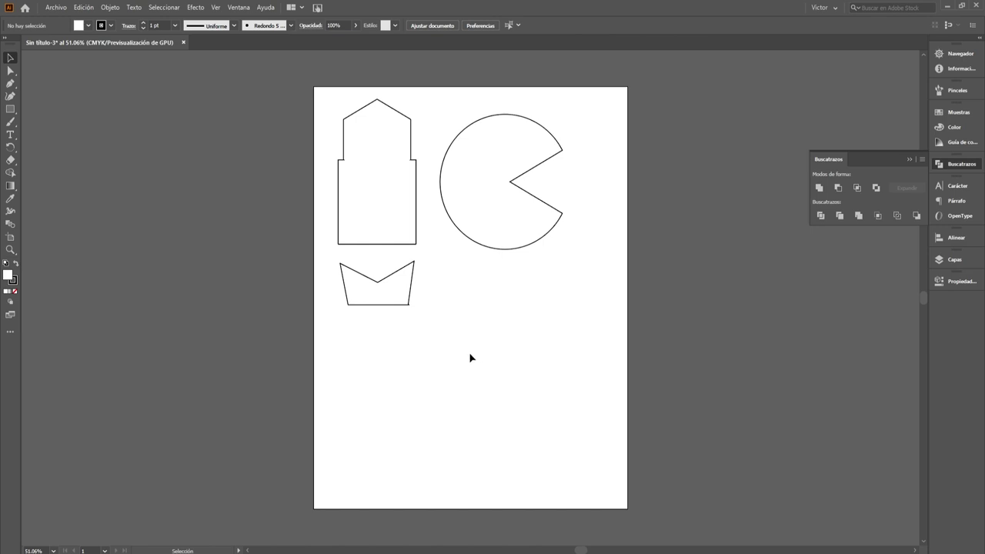
click(10, 109)
- Draw a square below the notched shape and a circle overlapping its right half, then select both
drag(363, 344, 438, 423)
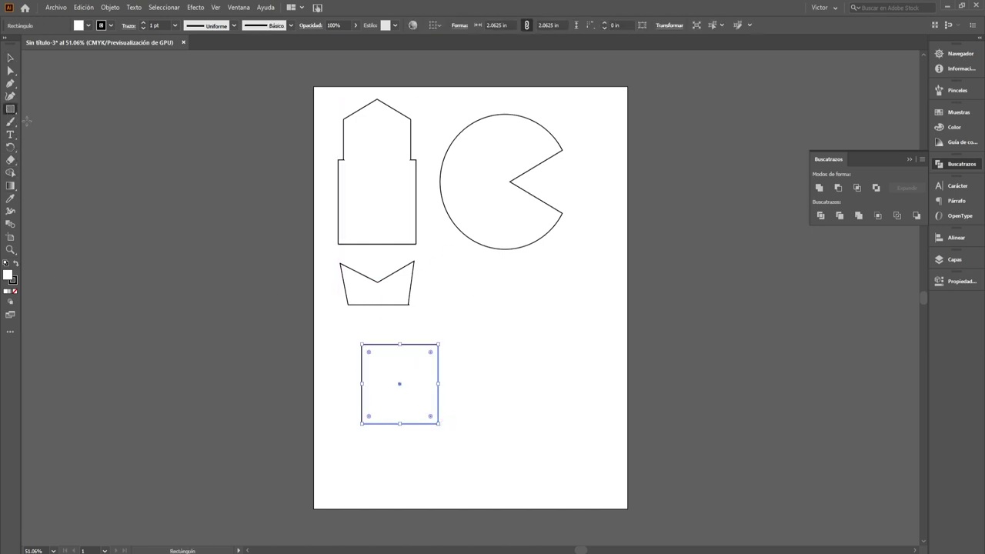
drag(11, 108, 54, 122)
drag(420, 336, 490, 431)
key(v)
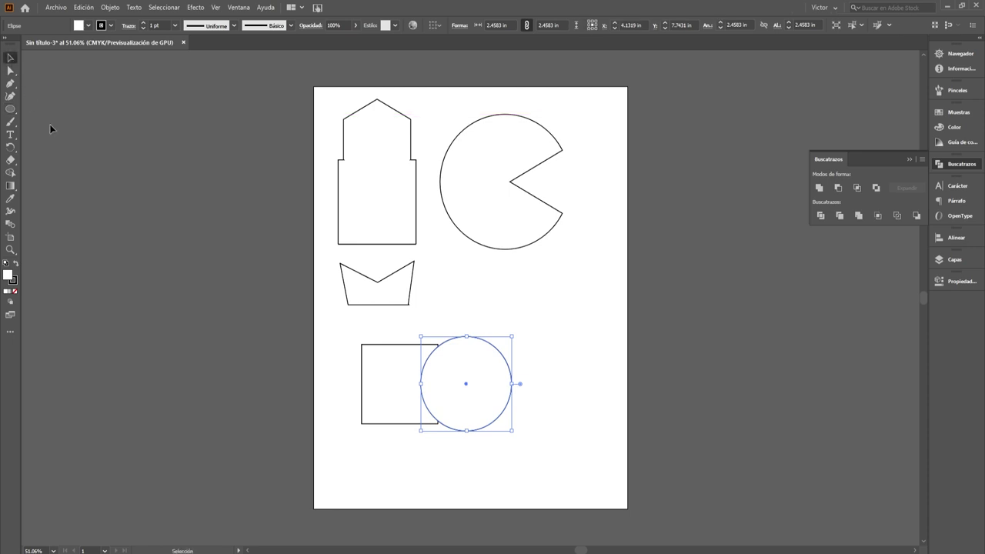
drag(483, 412, 452, 410)
drag(513, 462, 347, 320)
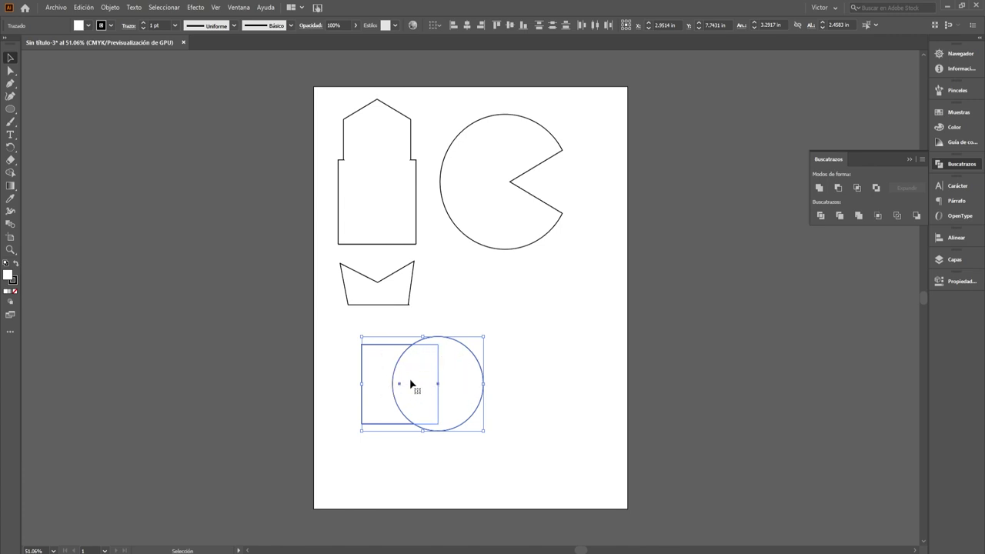
- Undo the grouping and make the square and circle black-filled with no stroke
click(876, 187)
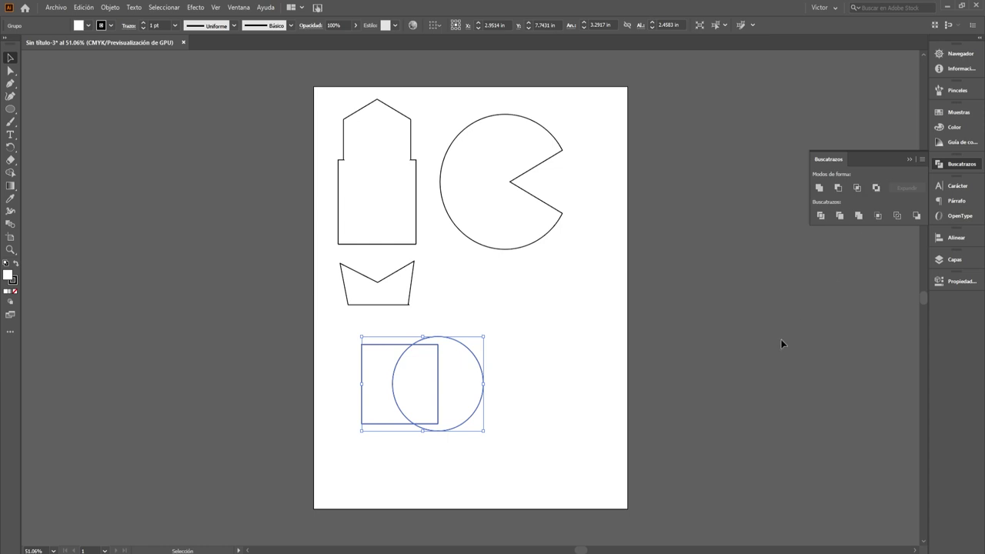
click(543, 361)
key(ctrl+z)
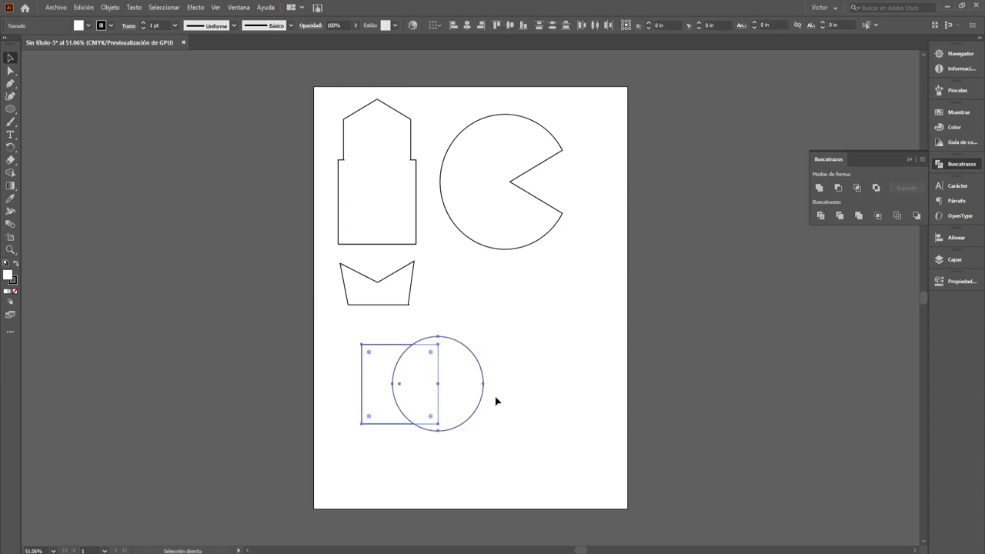
click(15, 265)
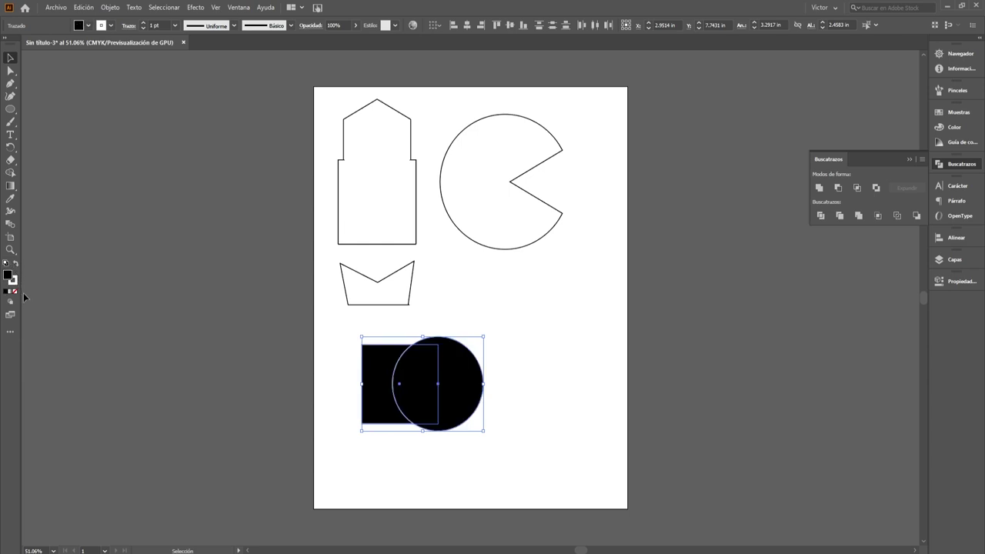
click(13, 290)
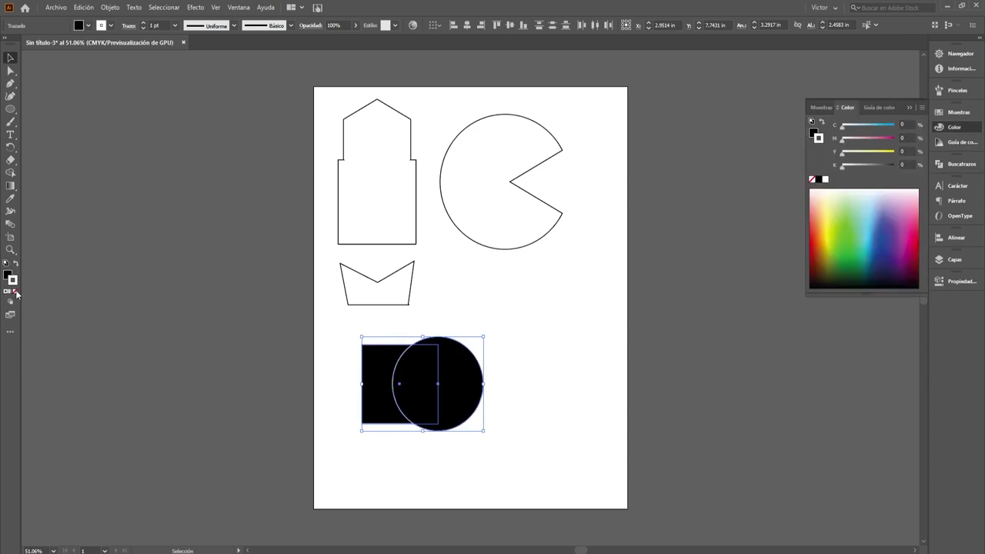
click(14, 291)
click(606, 507)
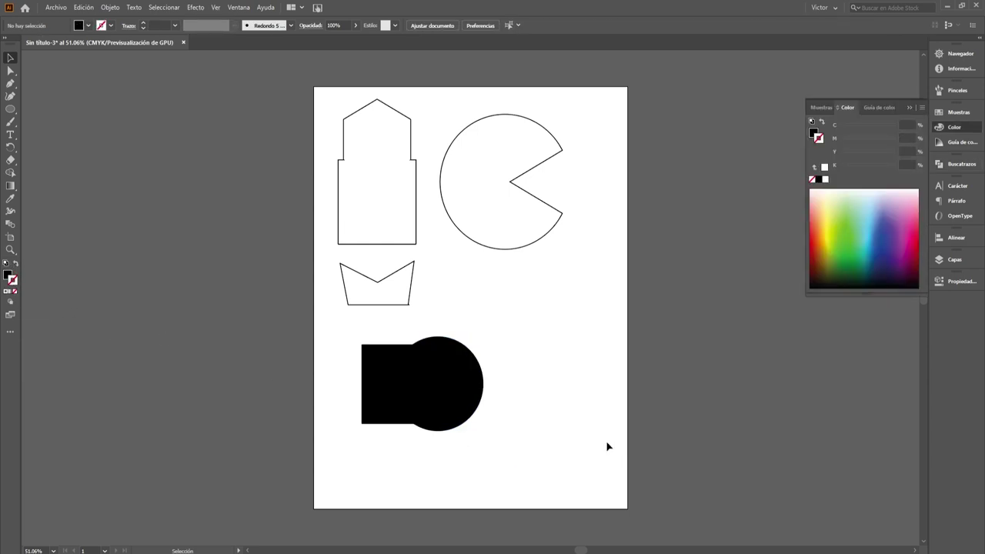
- Apply Pathfinder Exclude to the square and circle so their overlap shows white
click(458, 397)
shift+click(383, 397)
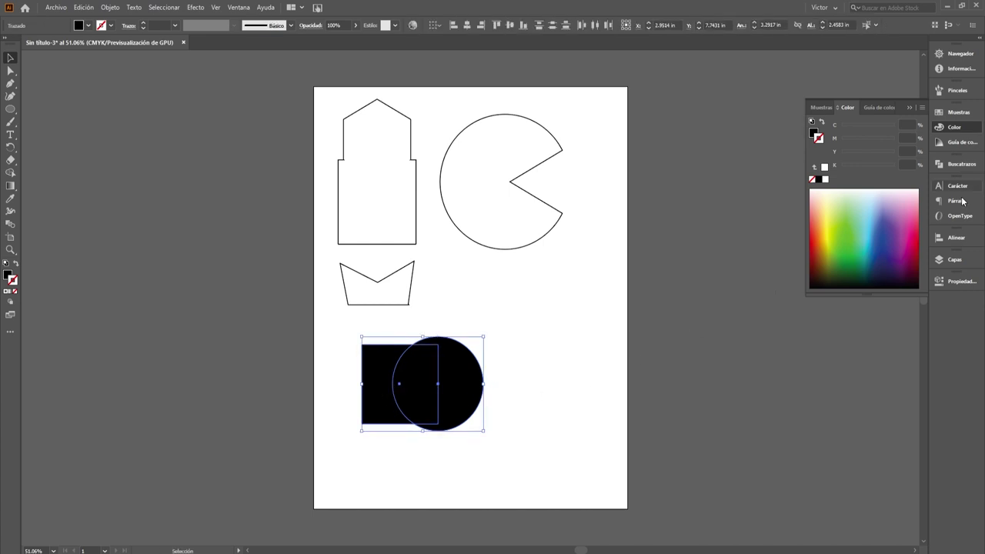
click(959, 164)
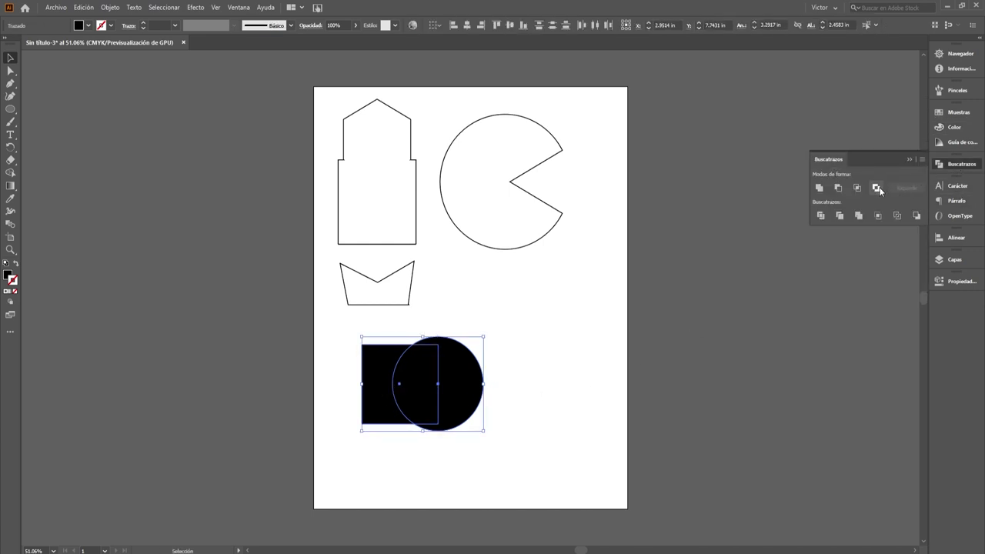
click(878, 188)
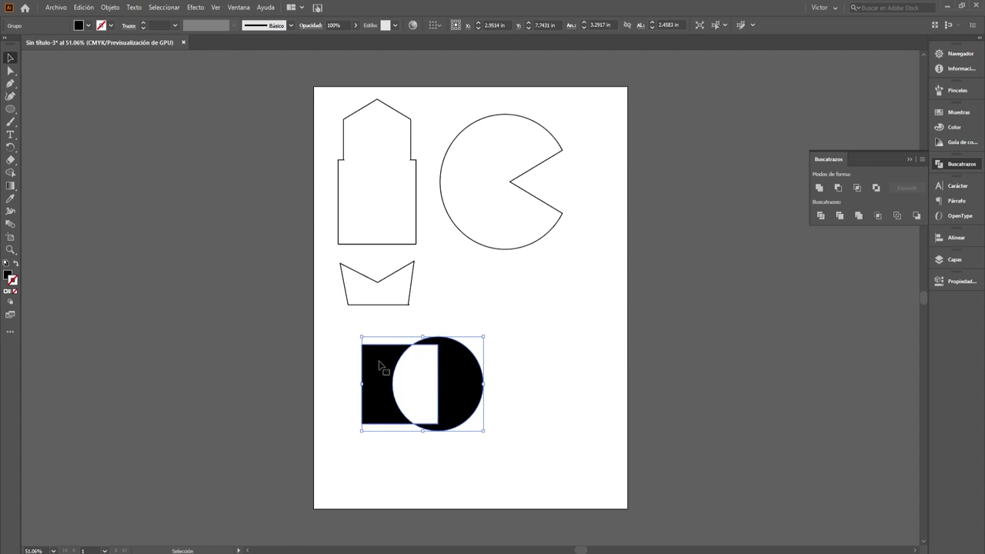
click(523, 383)
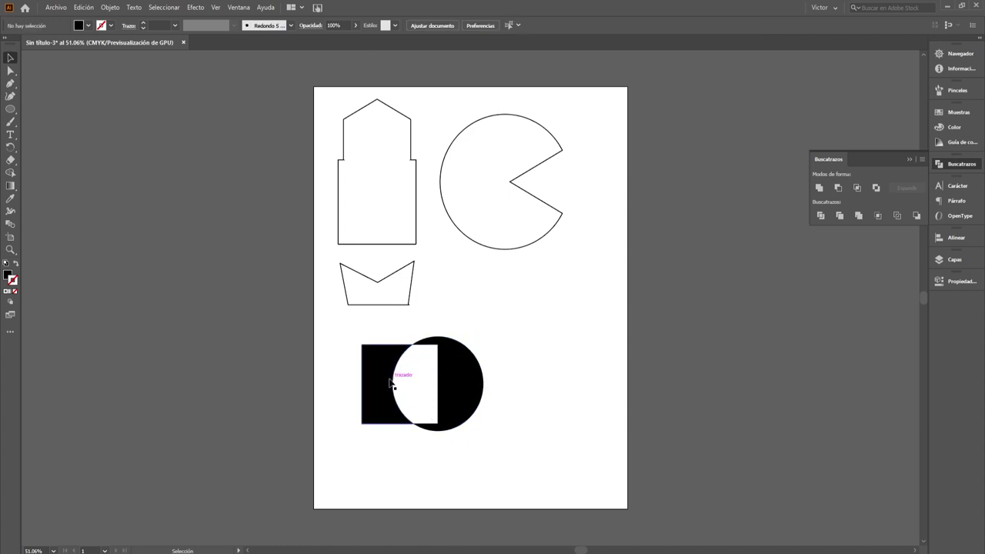
drag(406, 387, 137, 326)
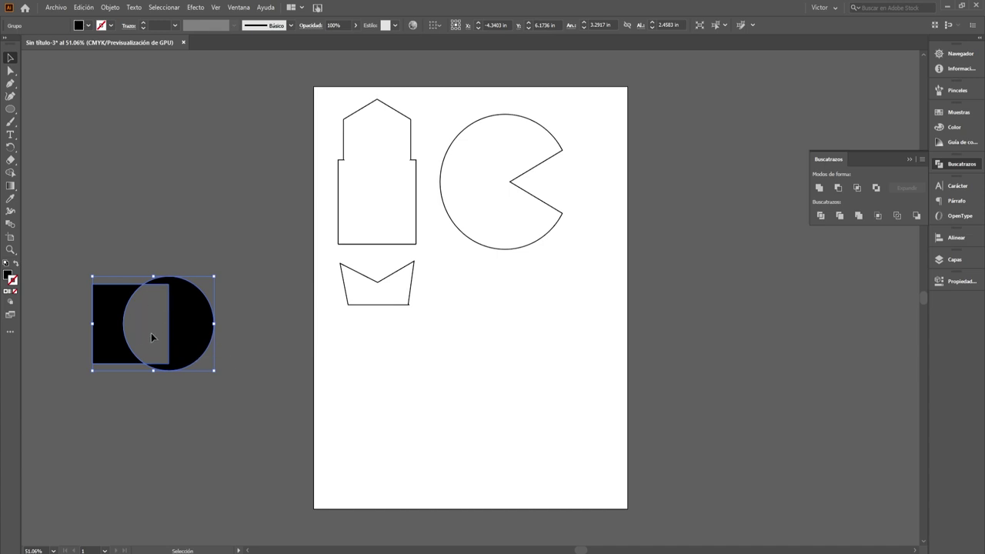
drag(193, 340, 486, 397)
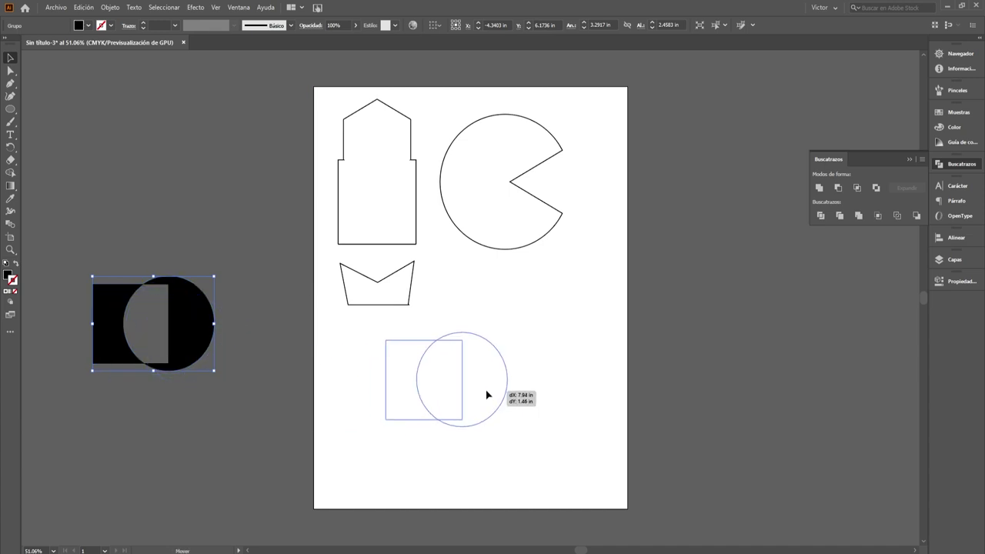
click(440, 374)
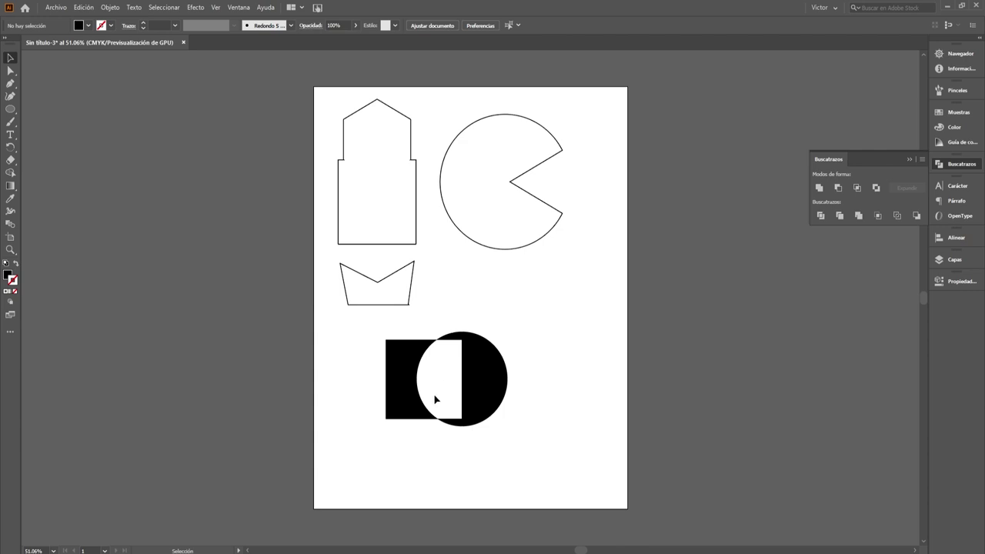
- Move the black cut-out group up beside the notched shape and scale it down
click(408, 373)
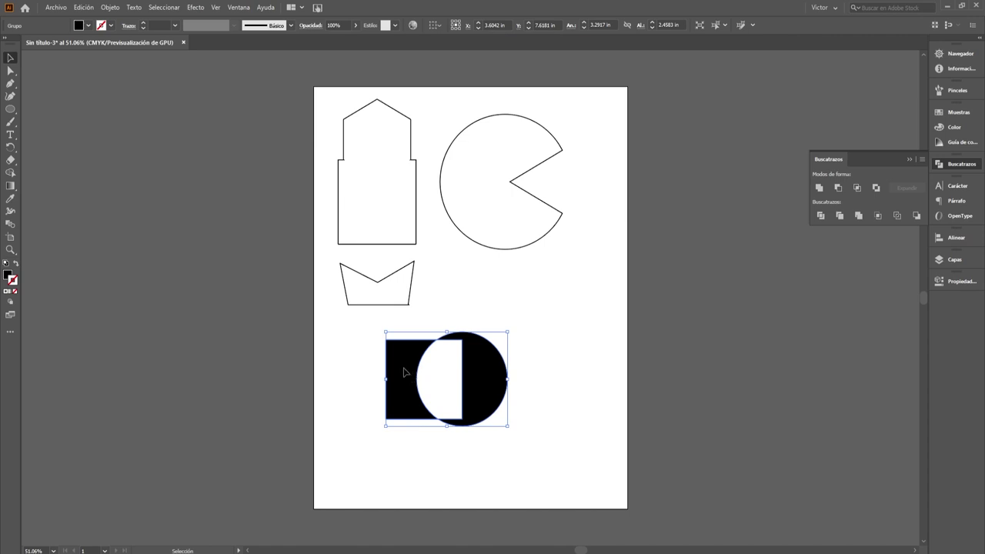
drag(403, 373, 442, 302)
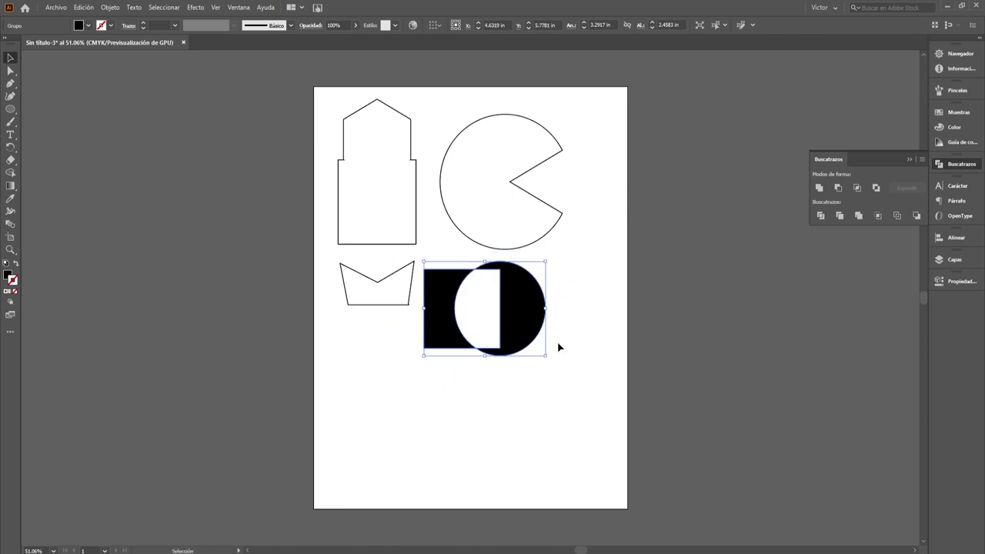
drag(550, 354, 490, 308)
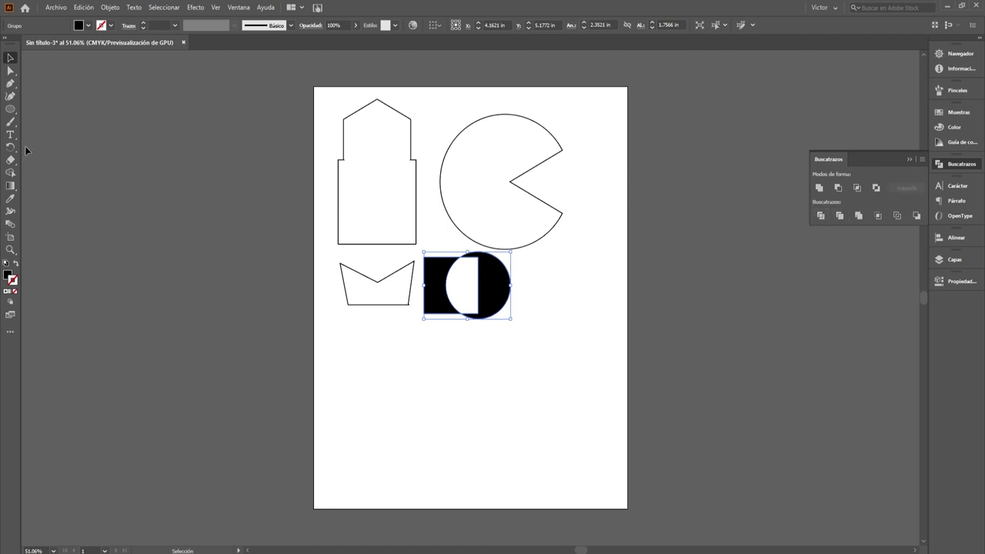
click(10, 108)
drag(10, 109, 35, 121)
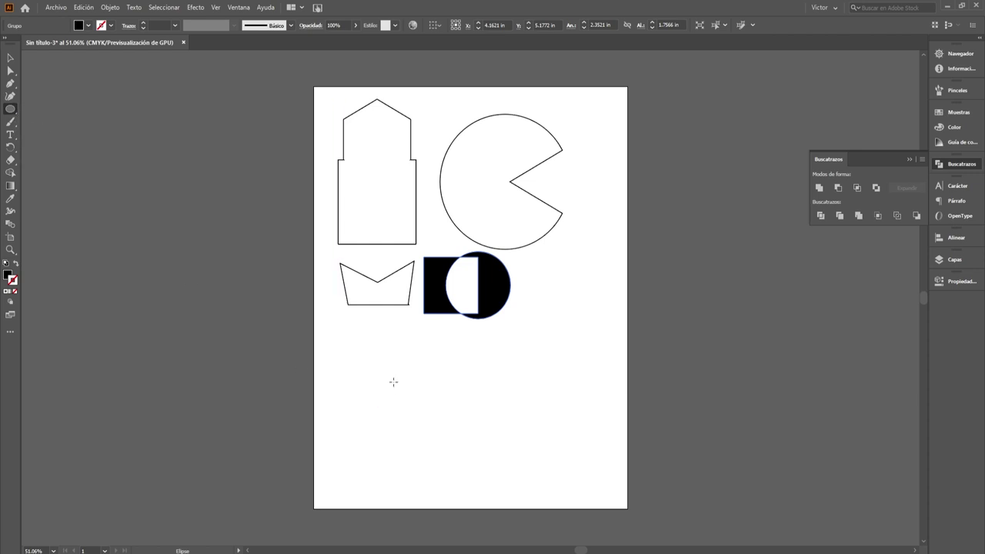
- Draw two overlapping black circles, the right one larger, and move them up-left under the artwork
drag(377, 362, 458, 445)
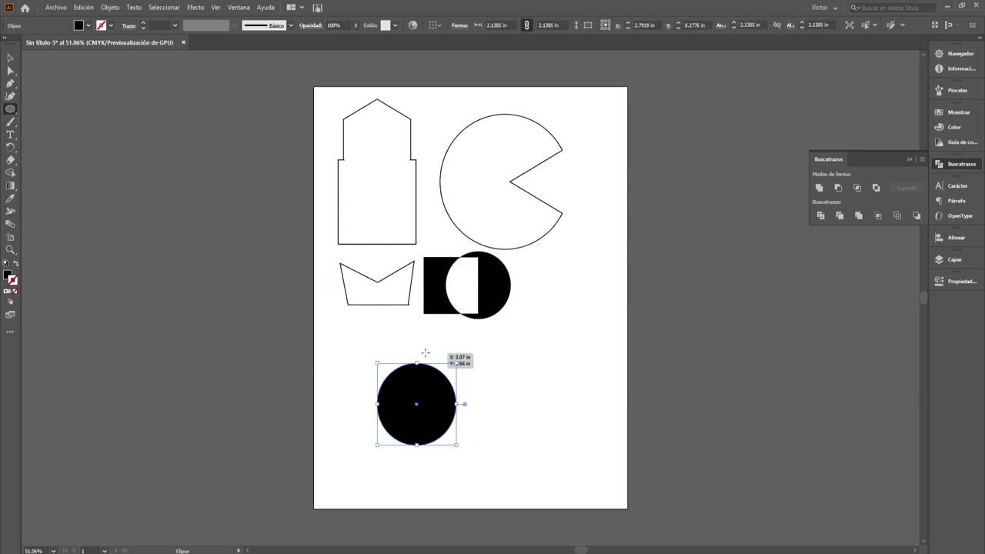
drag(416, 352, 512, 433)
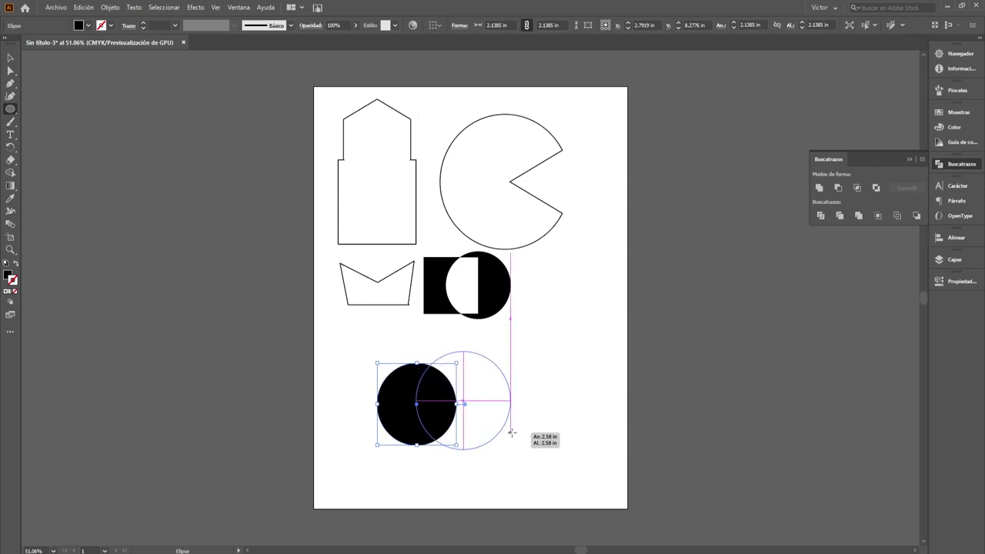
key(v)
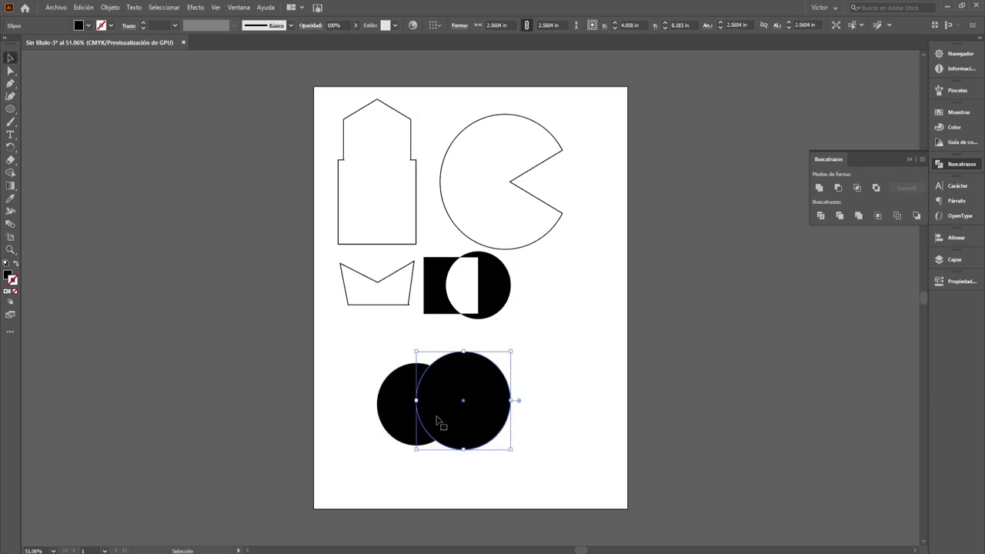
shift+click(393, 422)
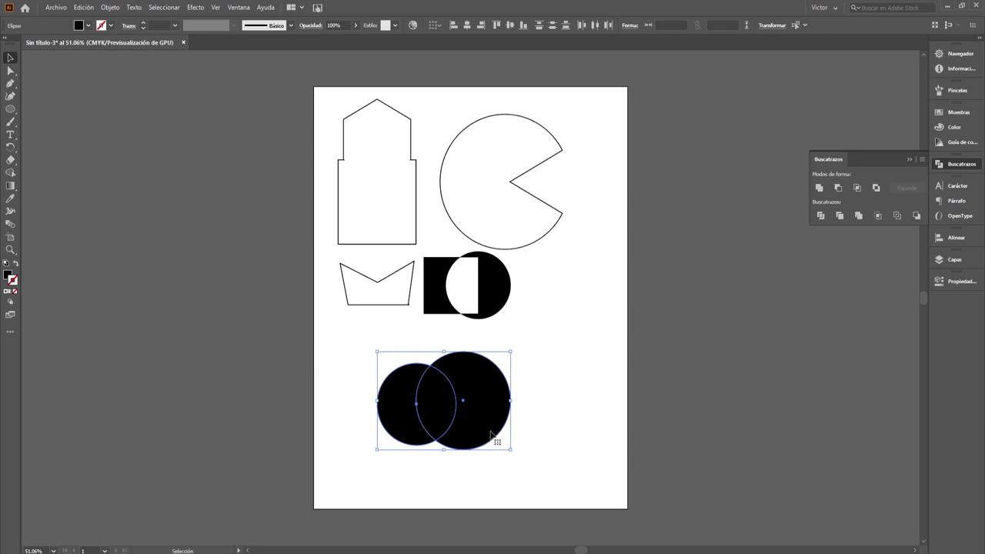
drag(490, 435, 460, 425)
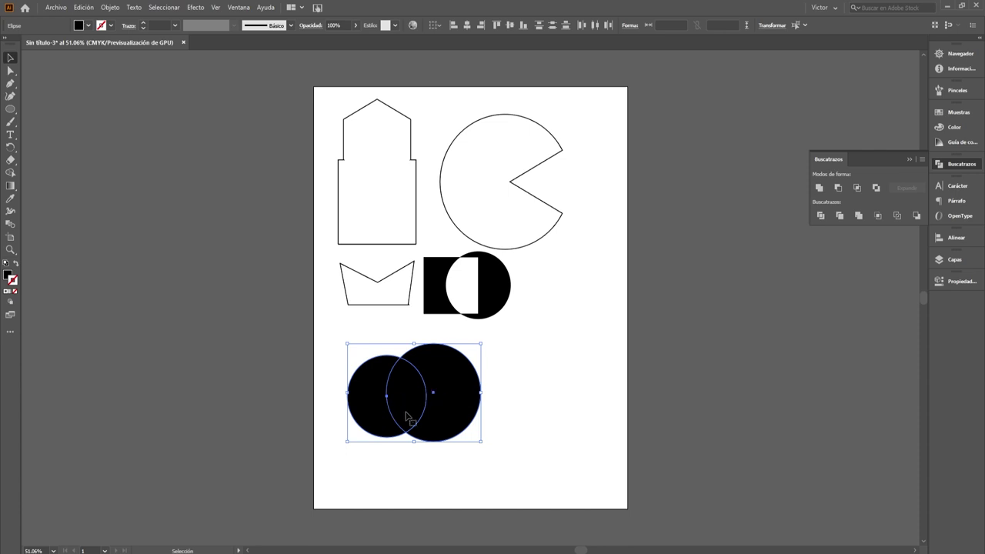
- Select the two circles individually and together to check their placement
click(429, 472)
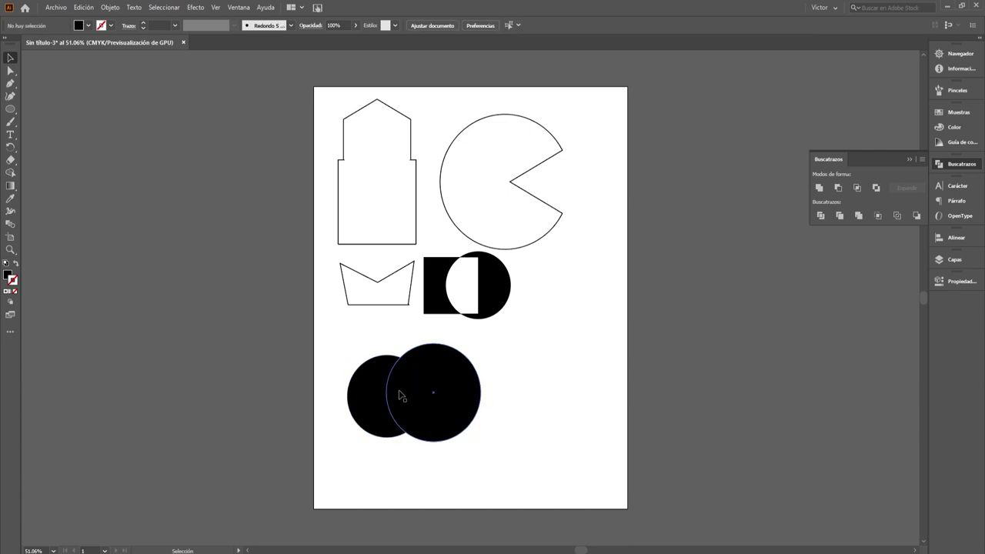
click(409, 396)
shift+click(374, 400)
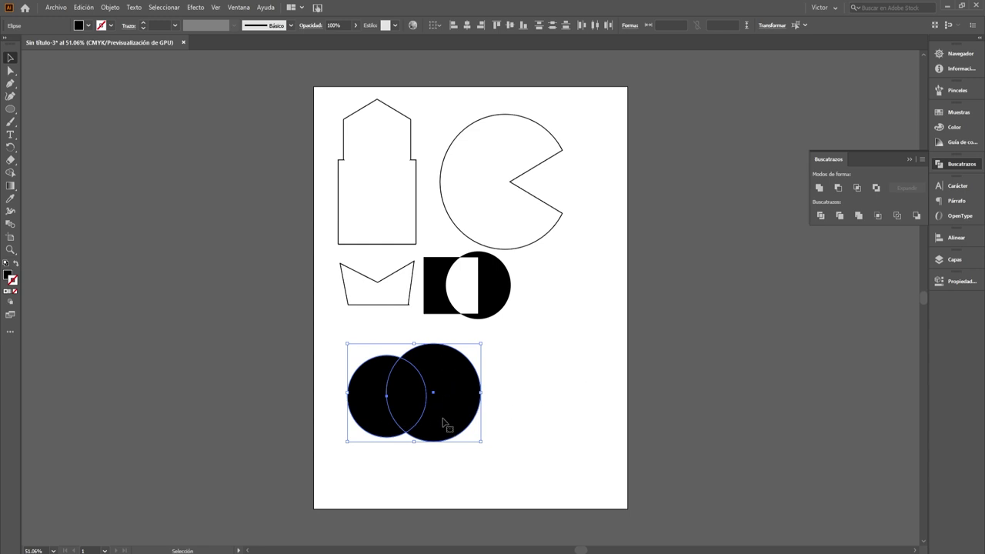
click(428, 493)
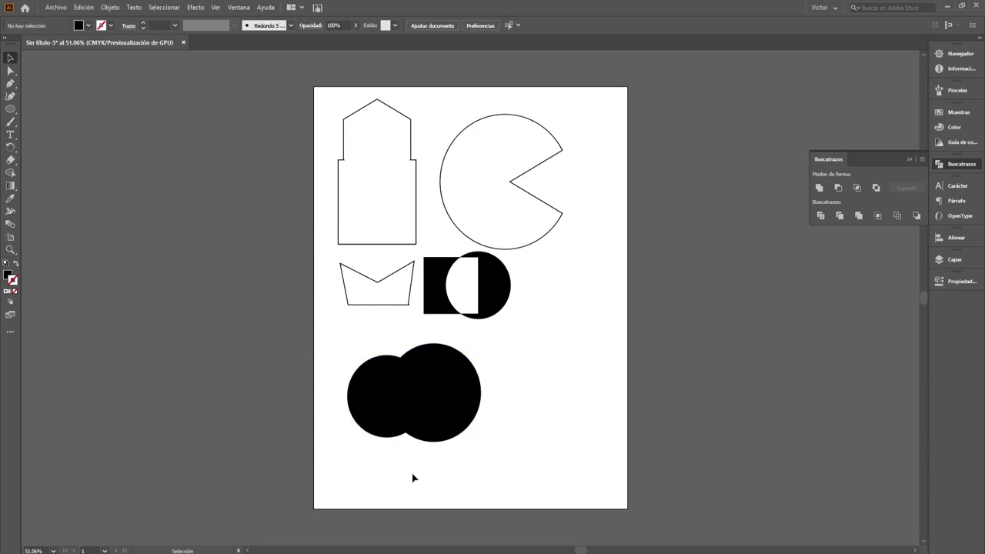
click(378, 421)
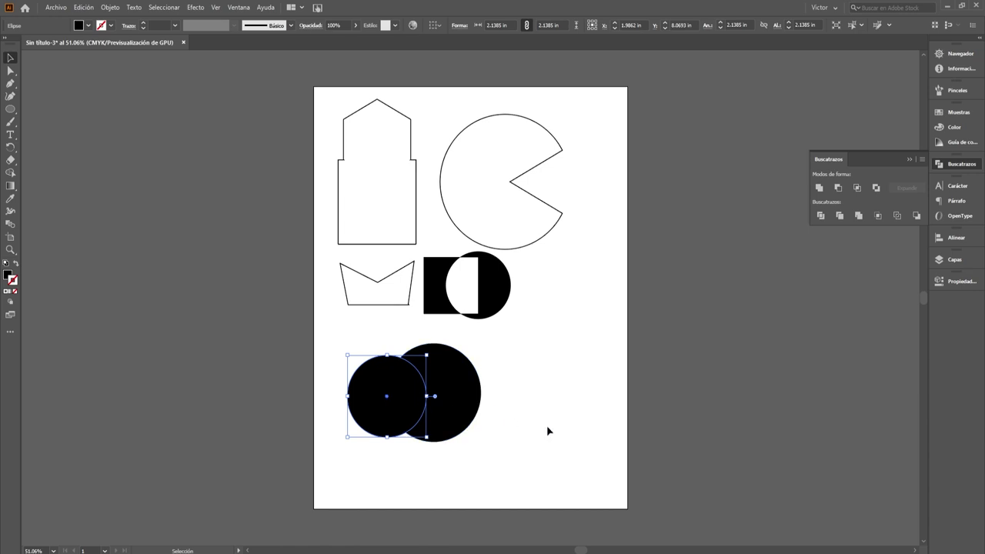
click(445, 412)
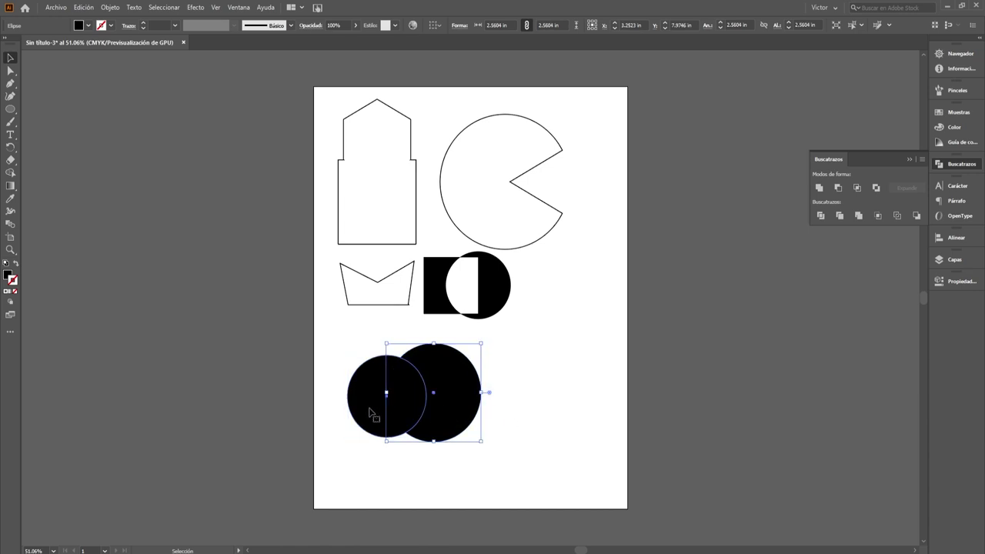
click(369, 416)
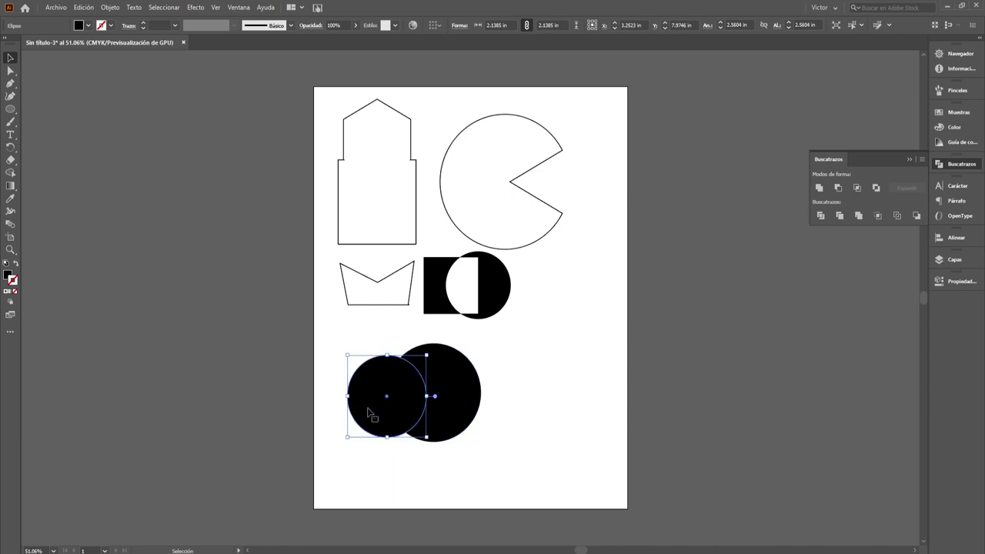
shift+click(462, 411)
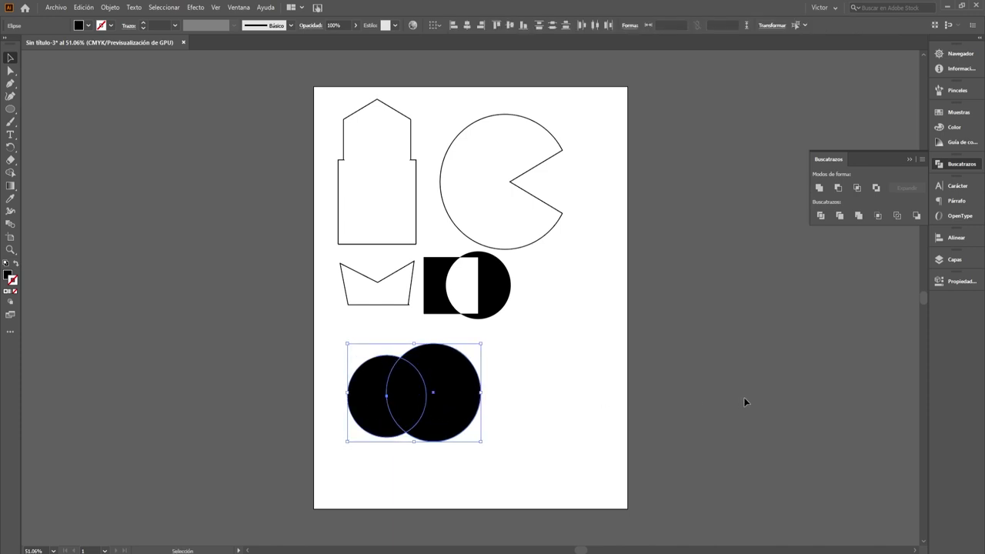
click(378, 411)
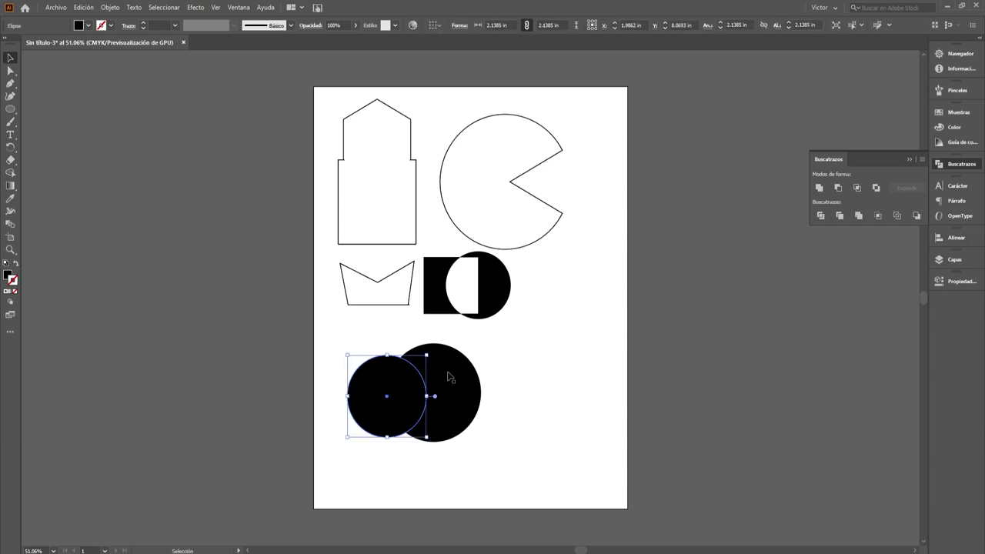
- Fill the left circle teal and the right circle magenta from the colour spectrum
click(8, 274)
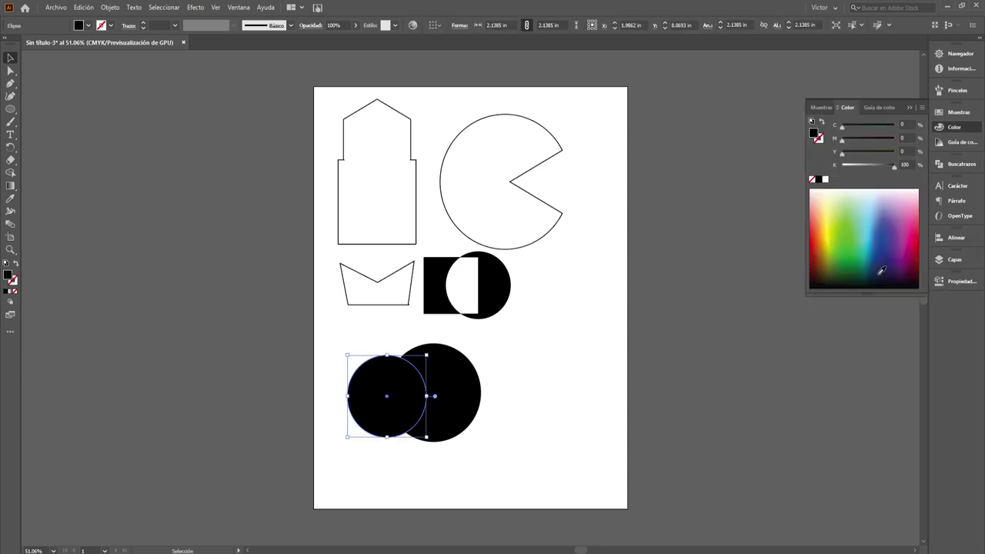
click(868, 247)
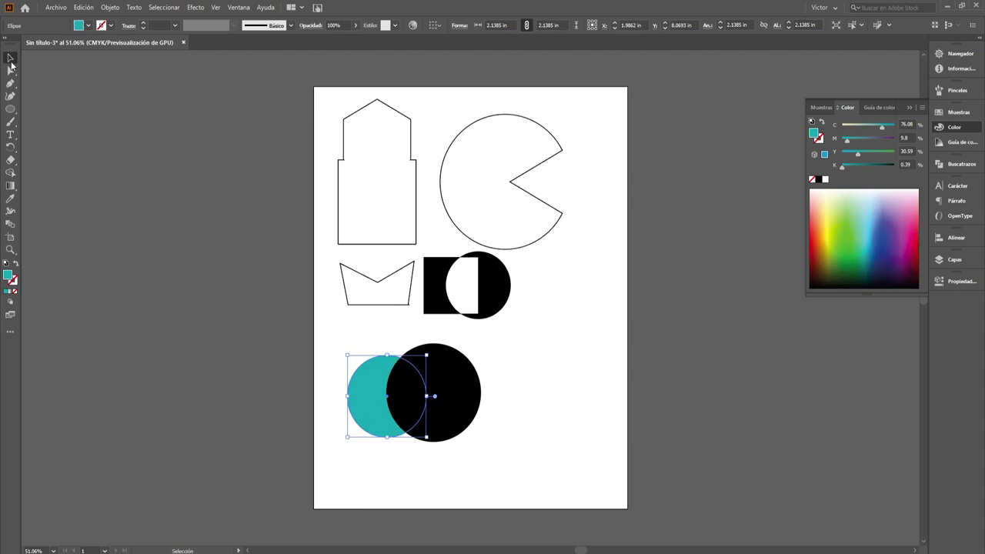
click(461, 395)
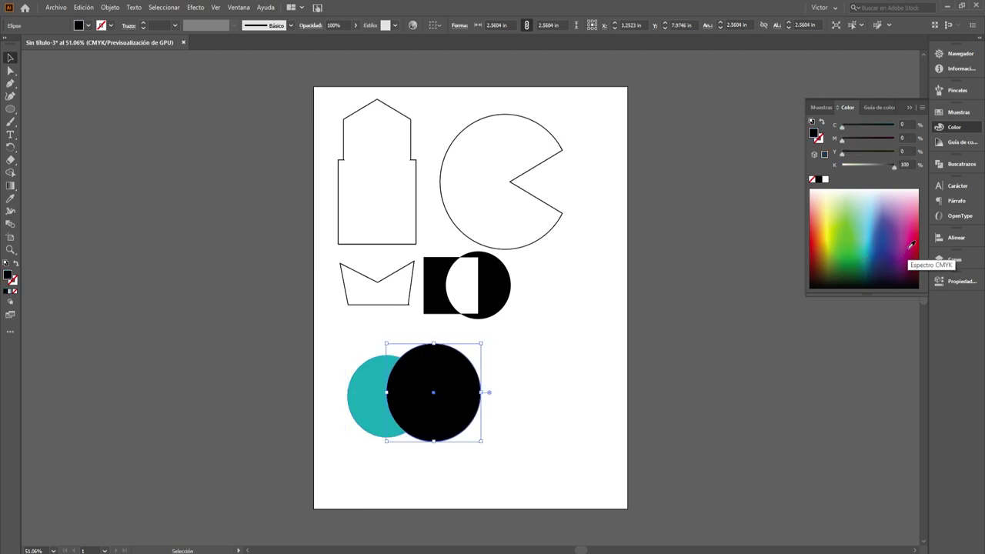
click(911, 245)
click(197, 263)
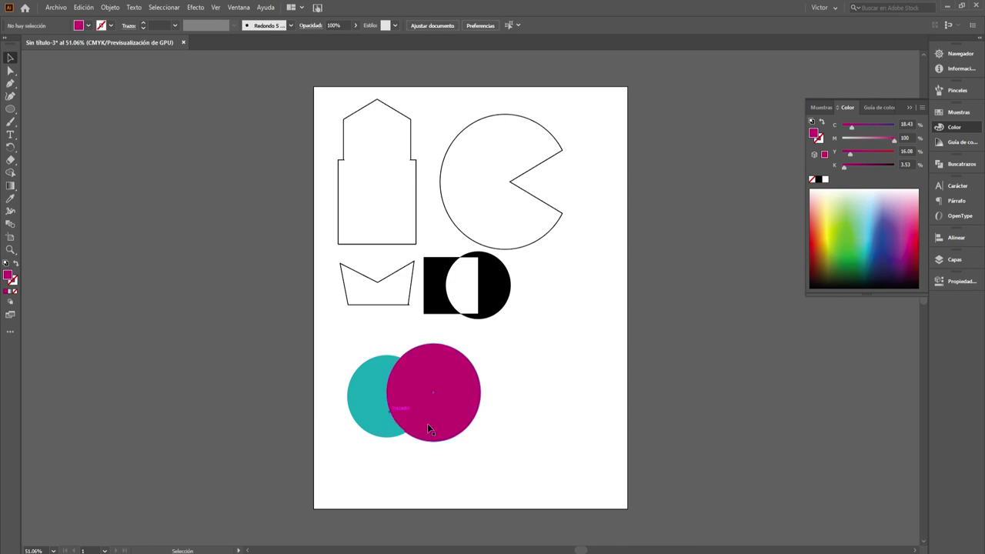
- Check each coloured circle, then marquee-select both the teal and magenta circles
click(406, 407)
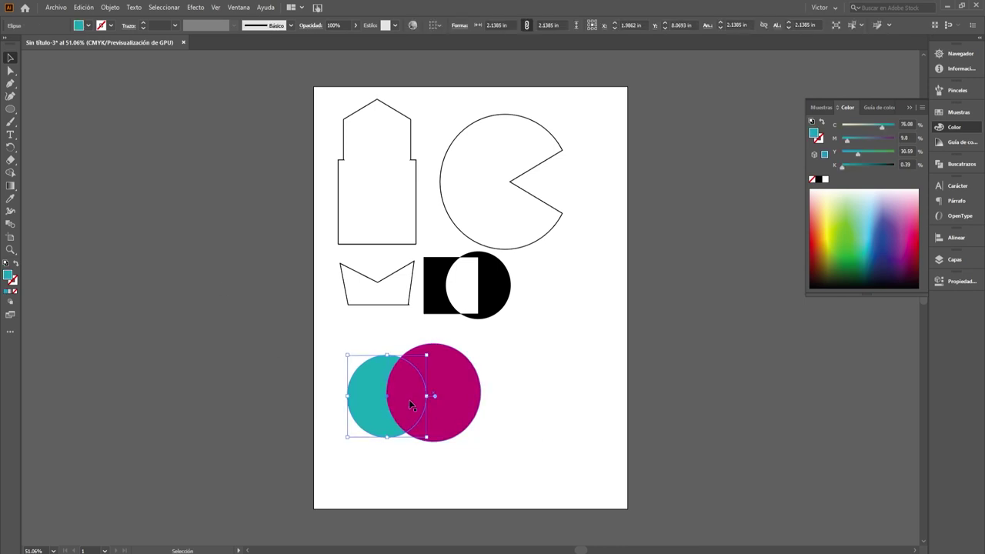
click(445, 396)
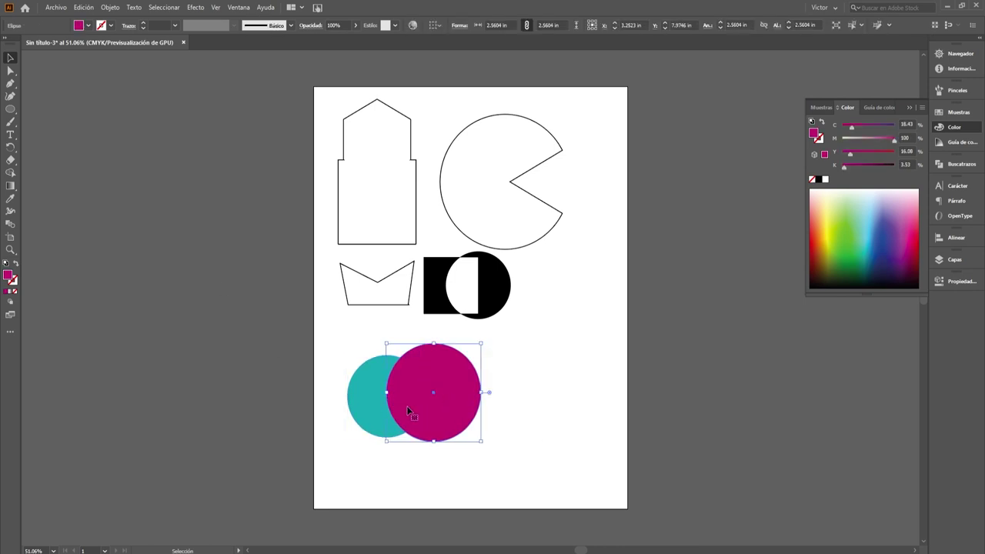
click(367, 410)
click(412, 407)
click(372, 416)
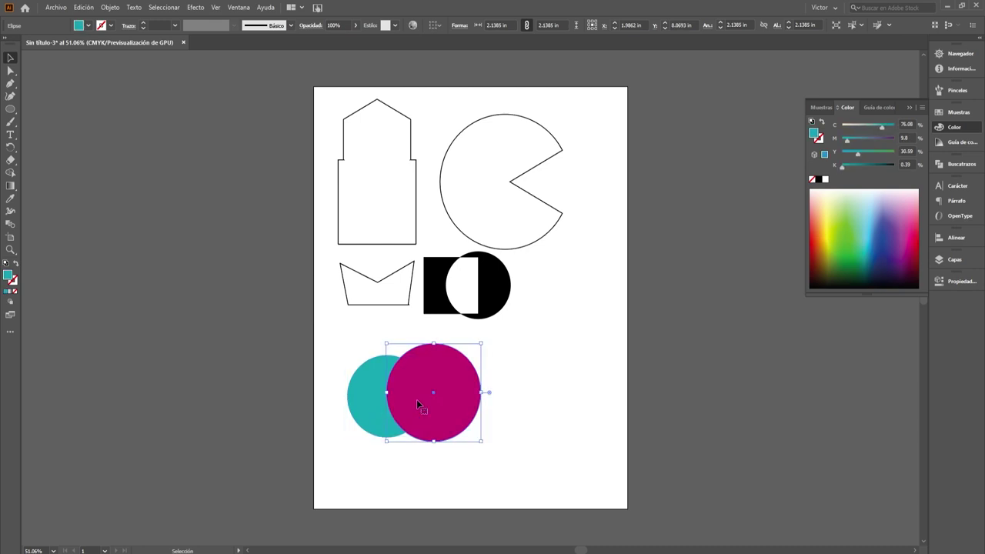
double_click(417, 399)
double_click(414, 455)
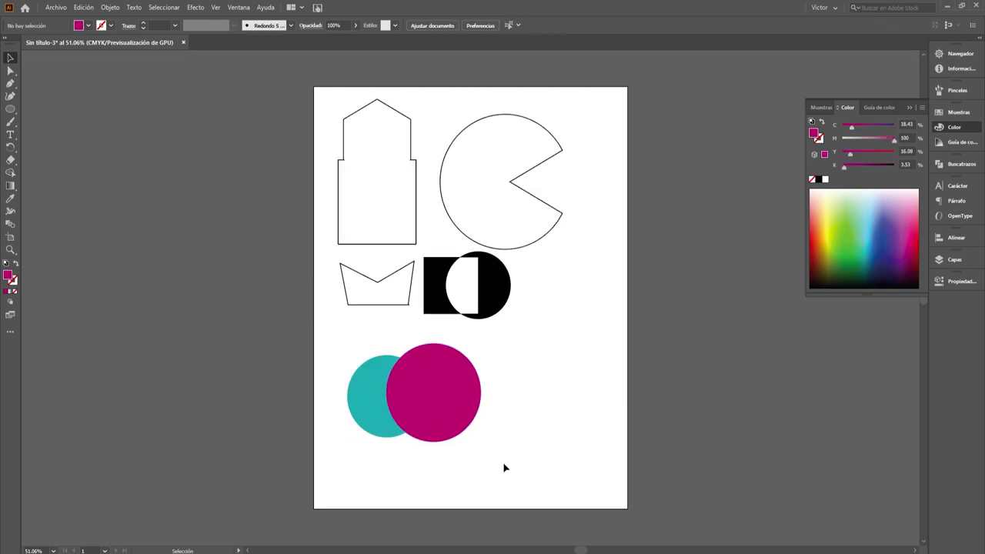
drag(503, 465, 314, 337)
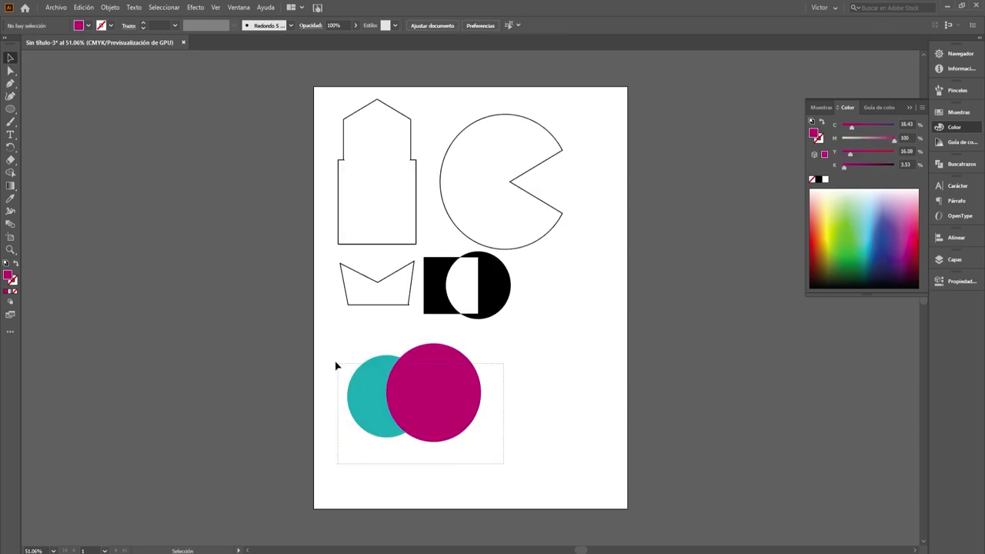
- Apply Pathfinder Divide to the teal and magenta circles, producing one grouped set of pieces
click(958, 164)
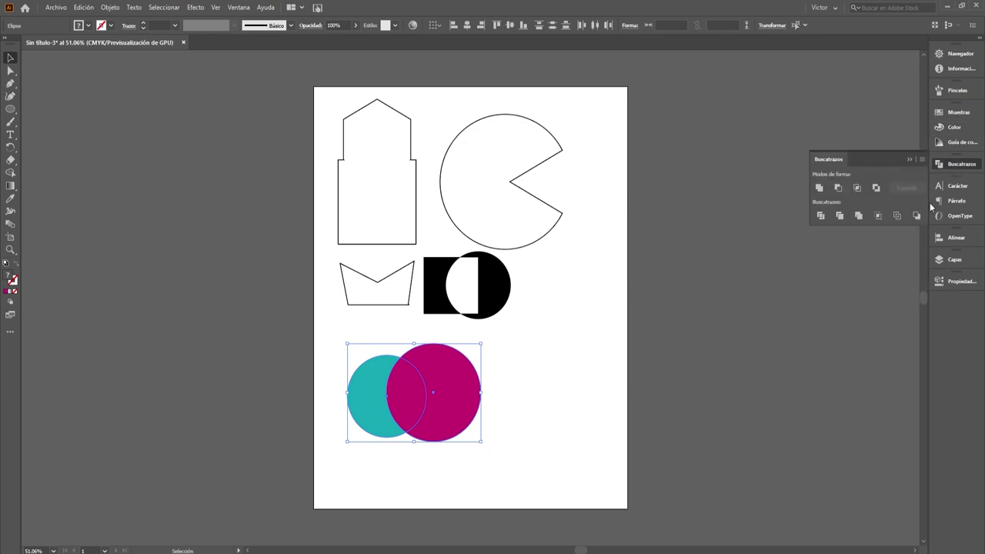
click(821, 218)
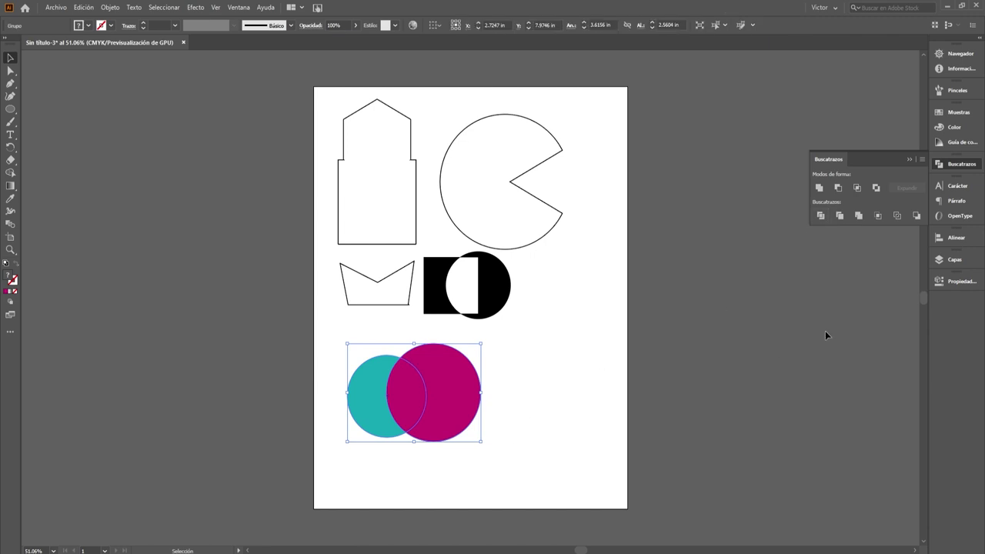
click(519, 427)
click(469, 406)
click(562, 405)
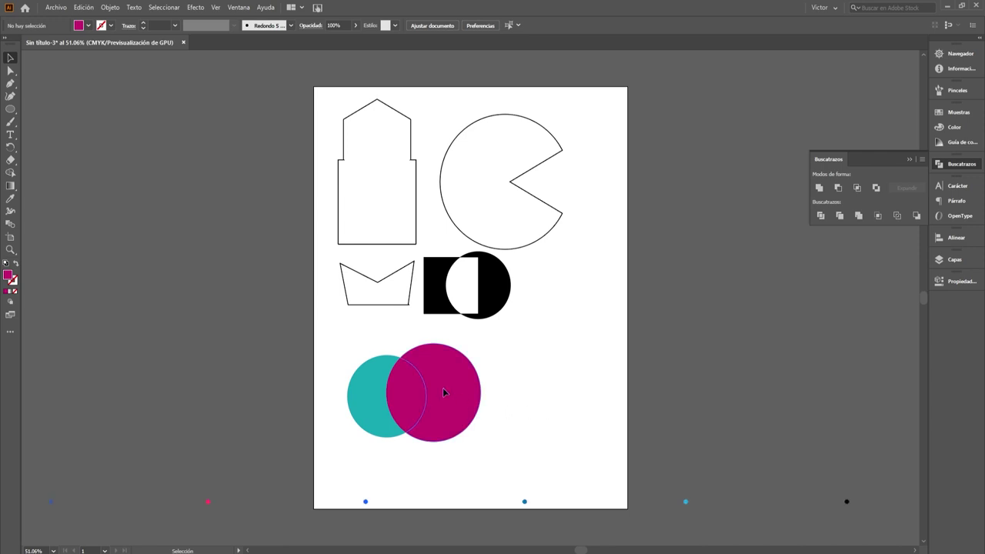
click(442, 387)
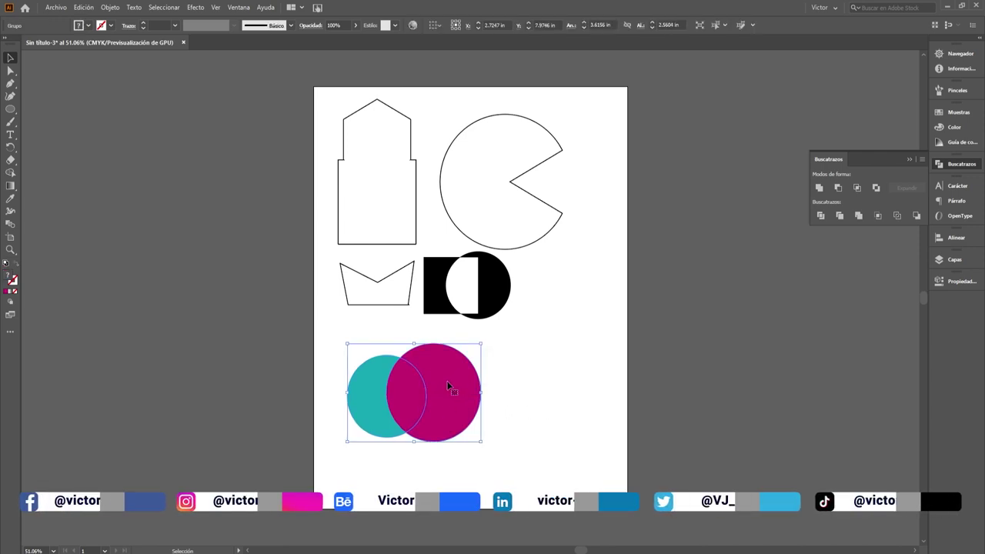
click(10, 70)
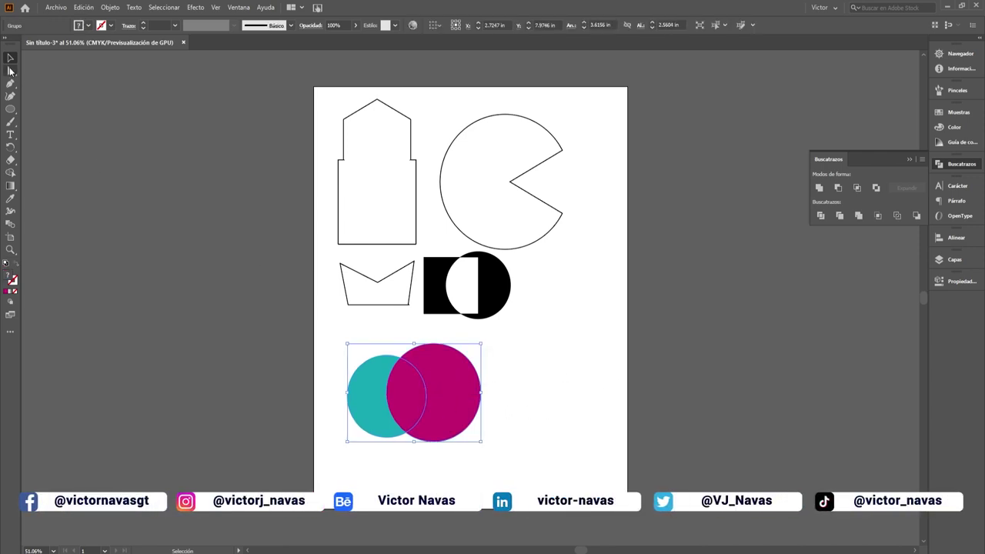
click(616, 440)
- Colour the lens-shaped overlap piece between the circles navy blue
click(461, 396)
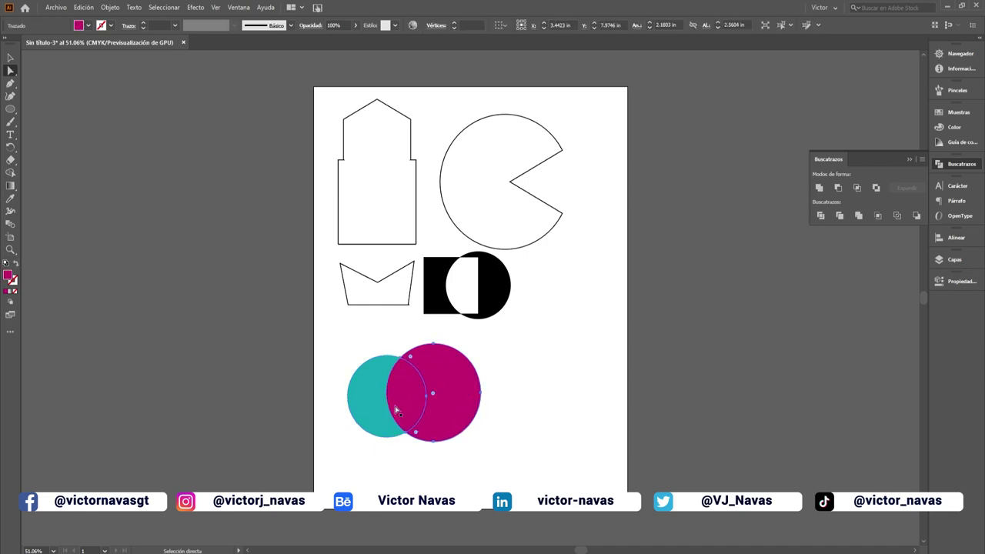
click(372, 391)
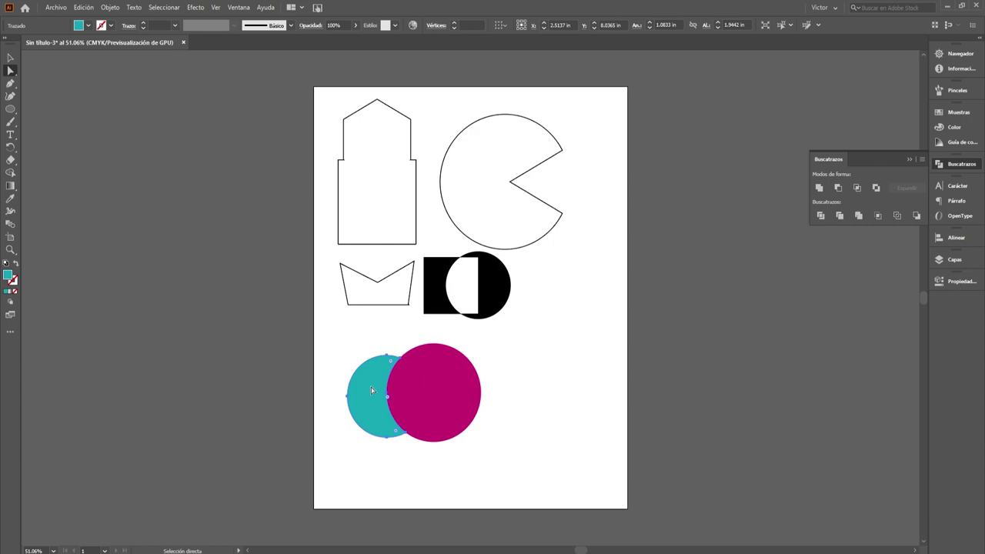
click(419, 403)
click(955, 128)
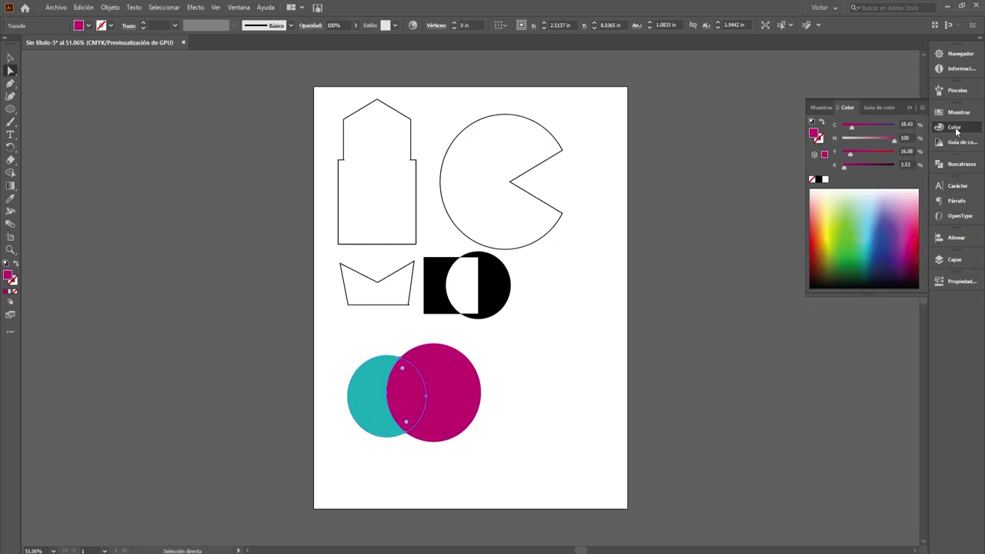
click(884, 257)
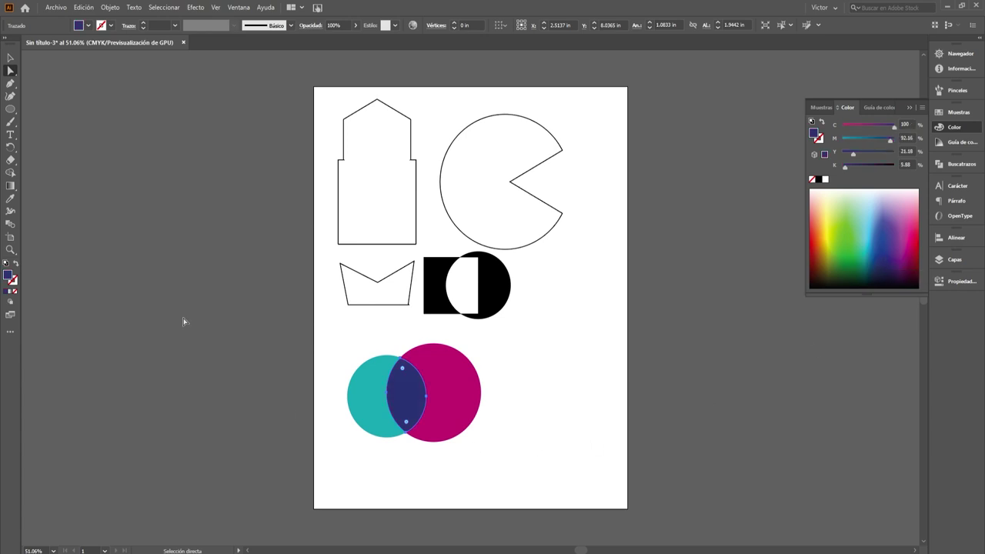
click(10, 57)
click(532, 428)
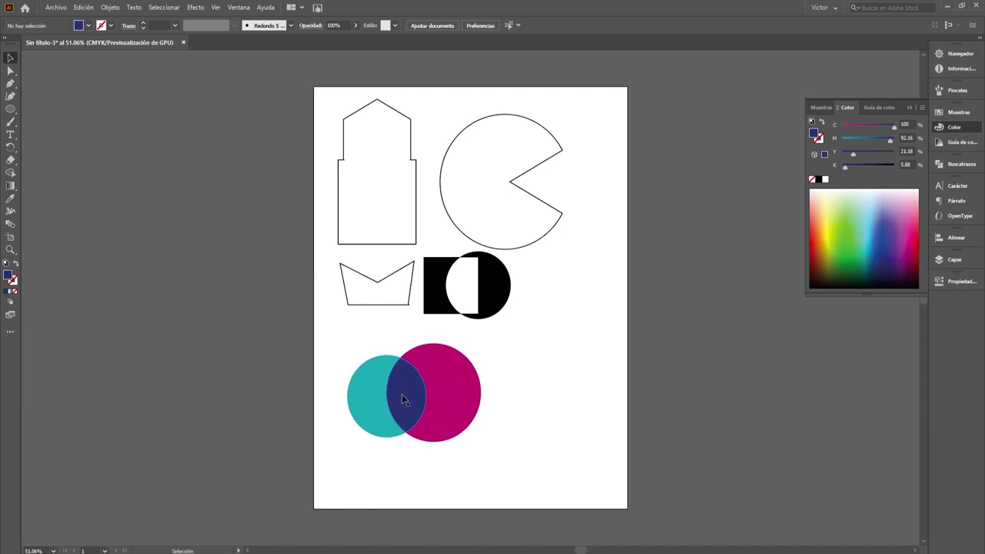
- Test pulling the navy lens out and back, then move the circle group beside the black shape
click(10, 71)
click(412, 402)
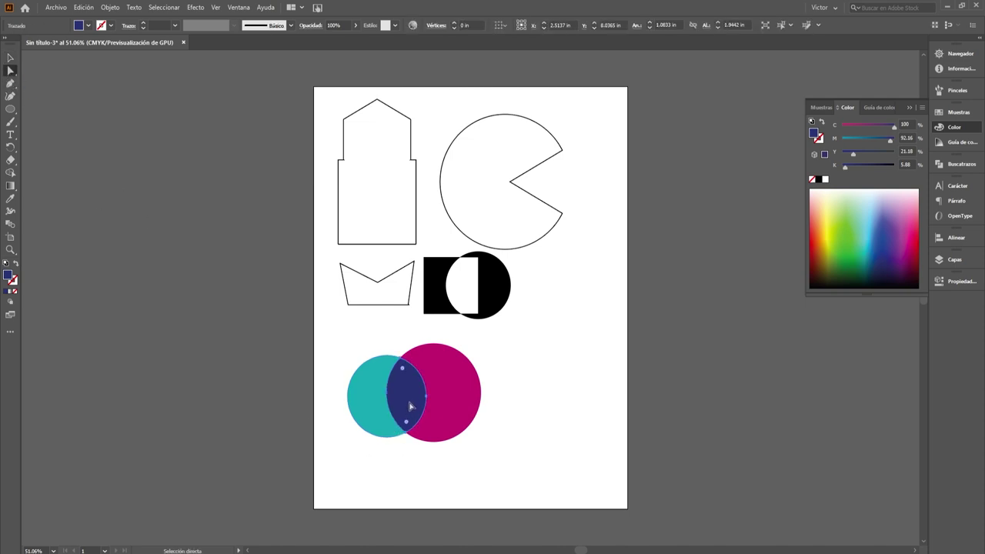
mouse_move(411, 402)
mouse_down()
mouse_move(557, 408)
mouse_move(553, 392)
mouse_up()
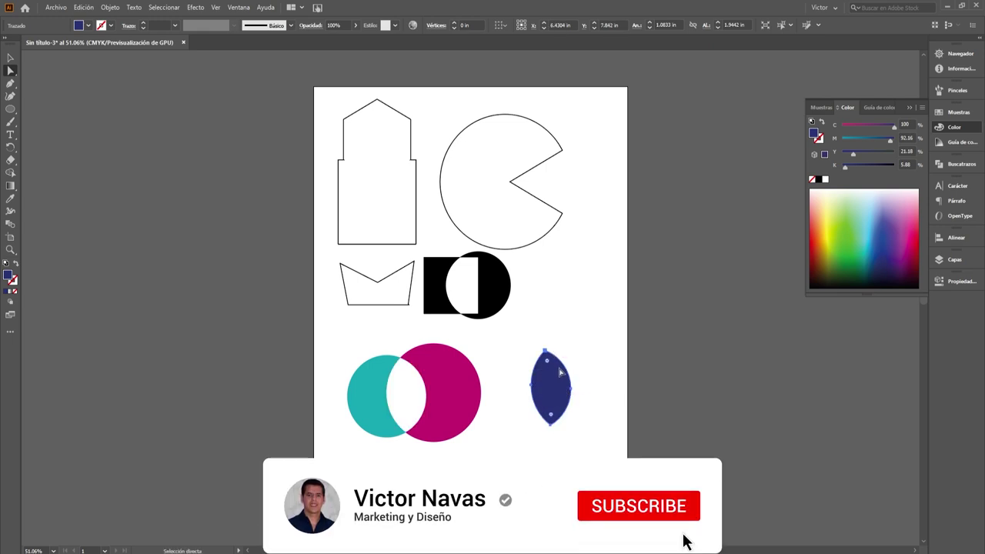
drag(554, 390, 411, 399)
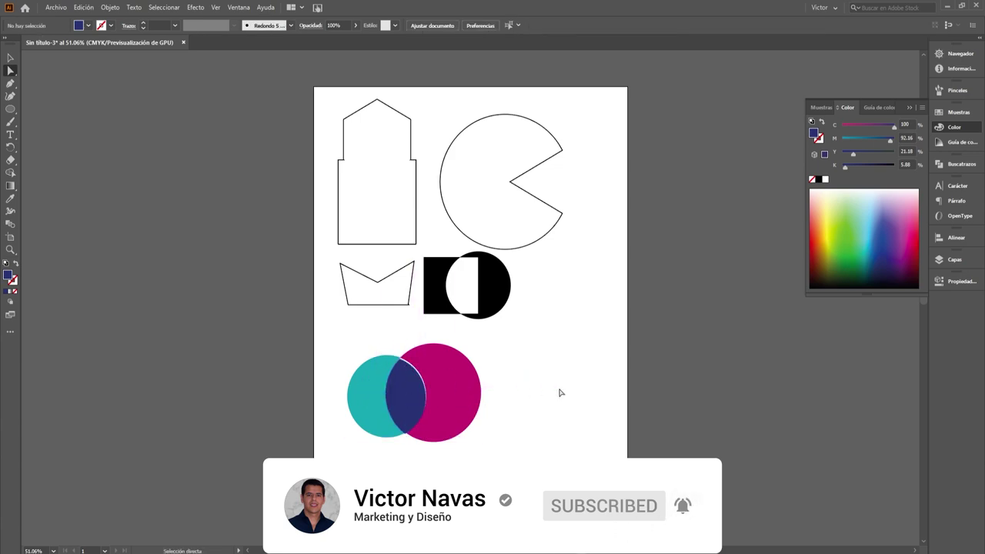
key(ctrl+z)
key(ctrl+shift+z)
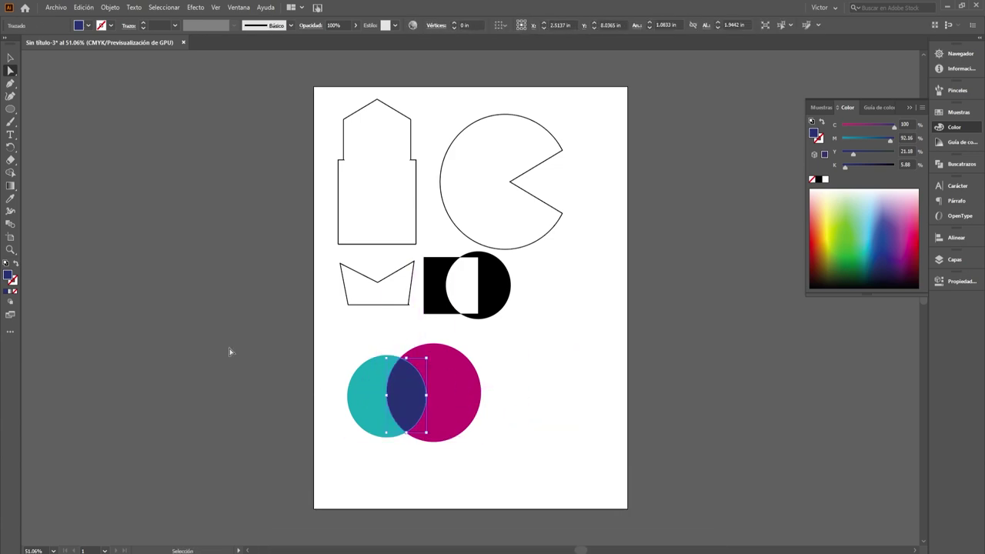
click(10, 58)
drag(326, 341, 491, 461)
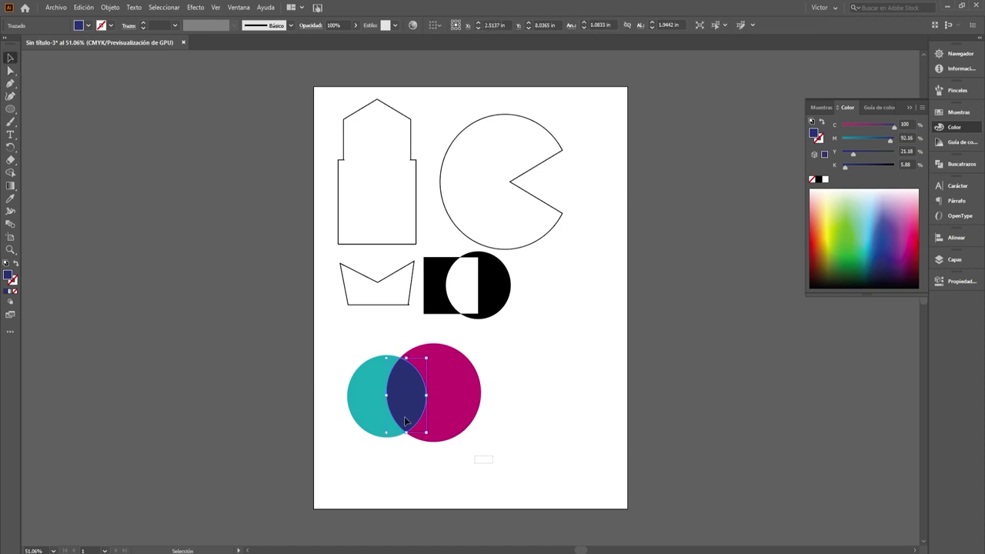
mouse_move(465, 421)
mouse_down()
mouse_move(644, 315)
mouse_move(597, 310)
mouse_up()
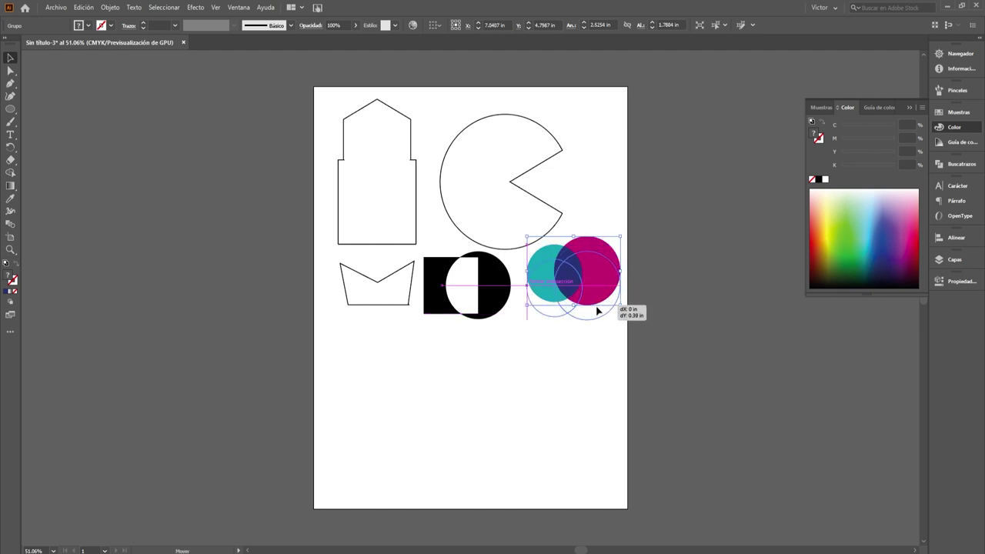
- Deselect the circle group and pick the Ellipse tool
click(467, 378)
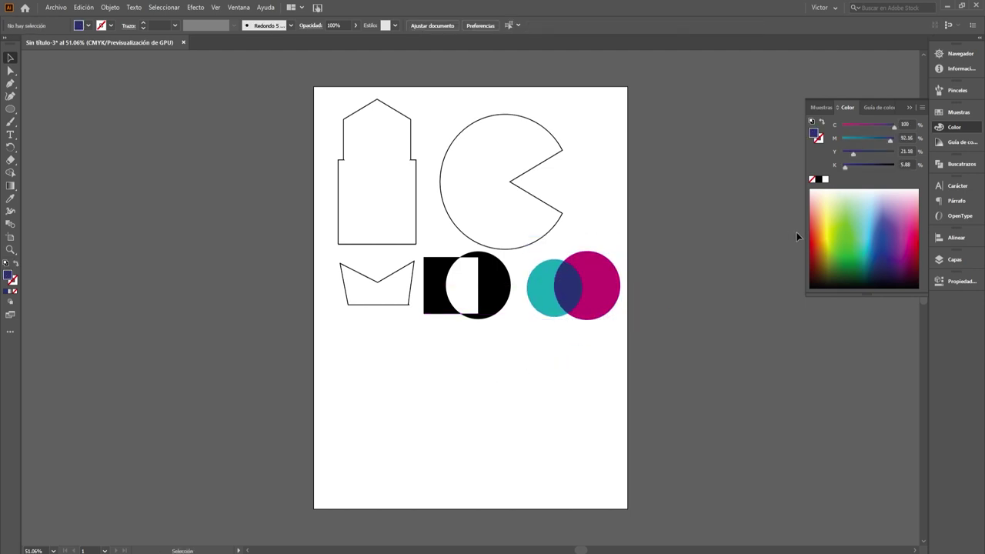
click(10, 110)
- Draw a navy square in the lower left of the artboard and bring up the Pathfinder panel
drag(11, 110, 54, 107)
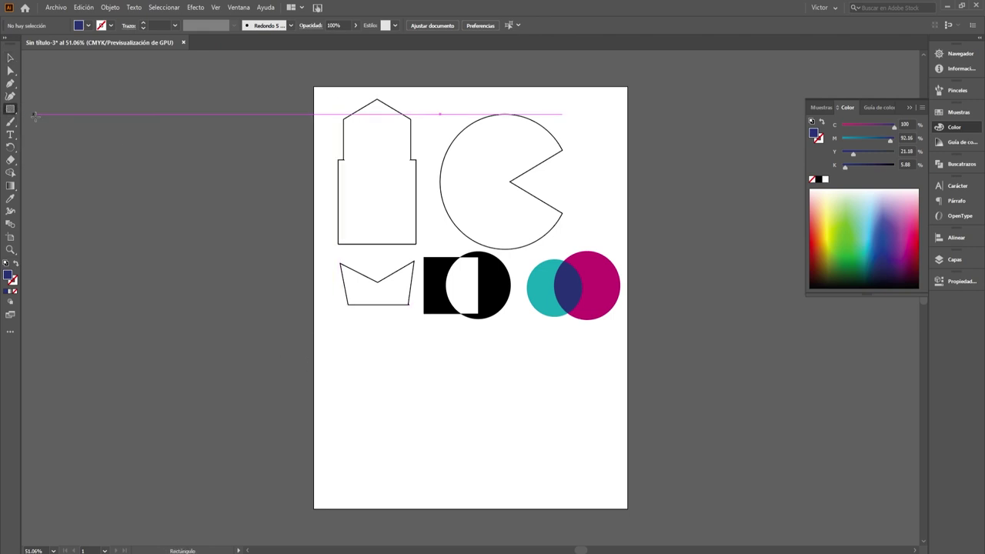
mouse_move(338, 345)
mouse_down()
mouse_move(408, 417)
mouse_move(426, 379)
mouse_move(421, 364)
mouse_move(423, 414)
mouse_up()
click(11, 57)
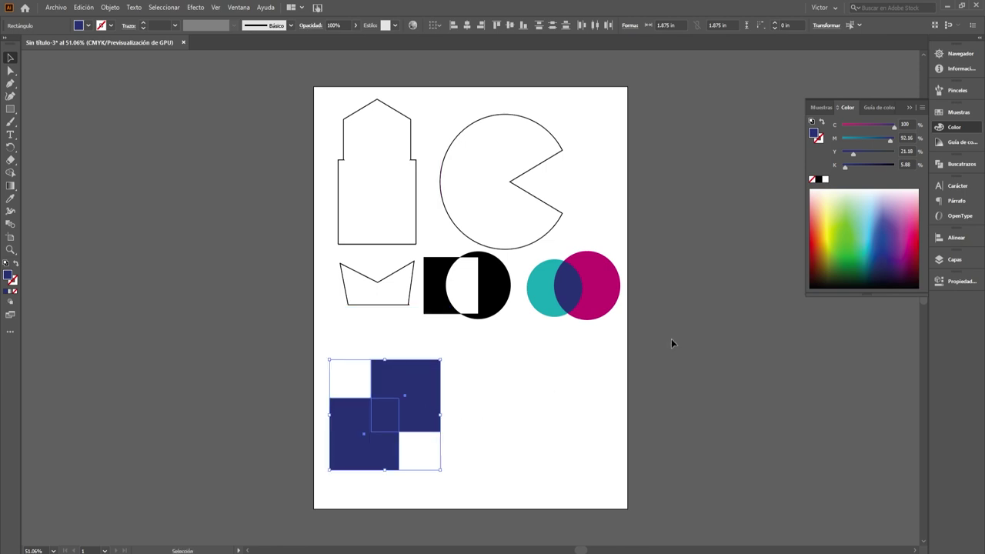
click(962, 165)
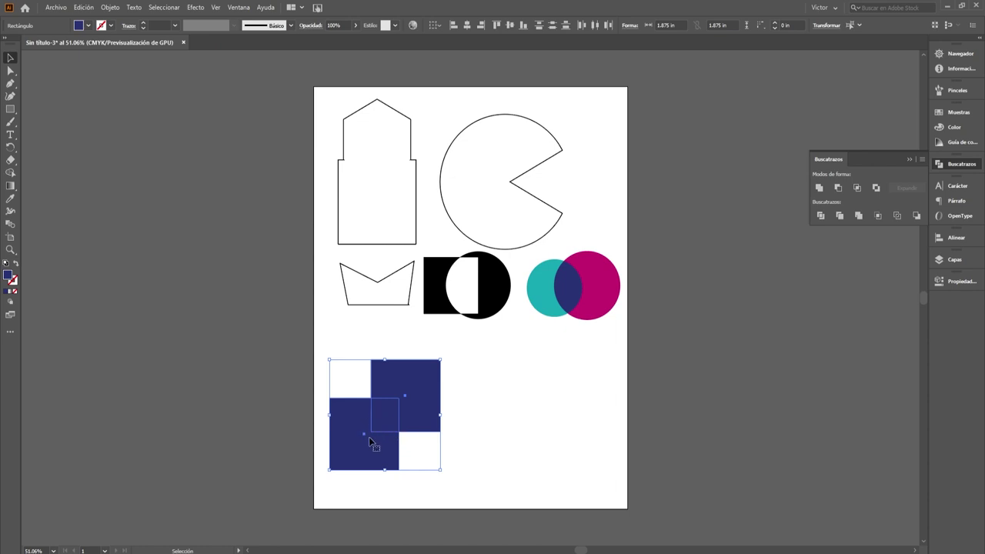
click(535, 425)
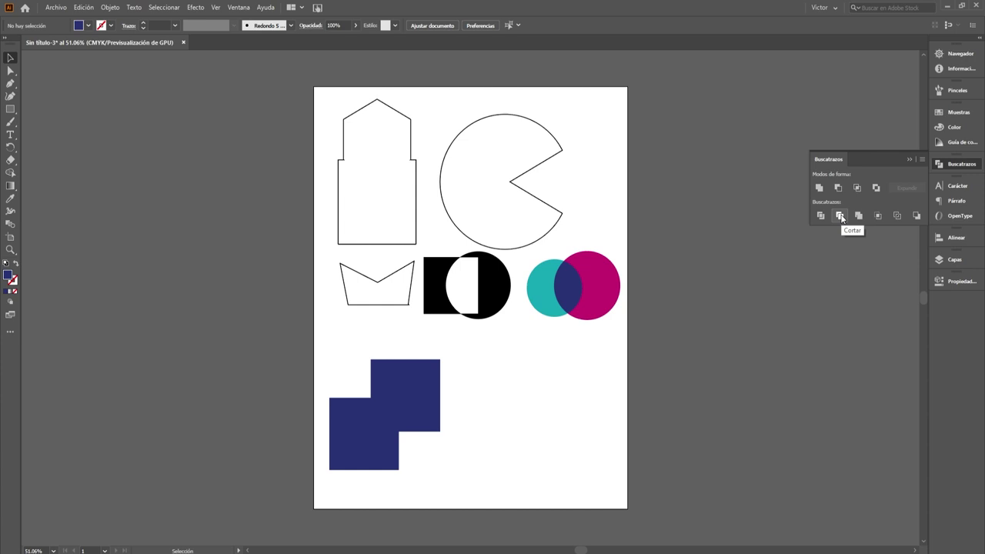
- Delete the front square and draw a navy circle overlapping the remaining square's lower-left corner
click(377, 460)
key(Delete)
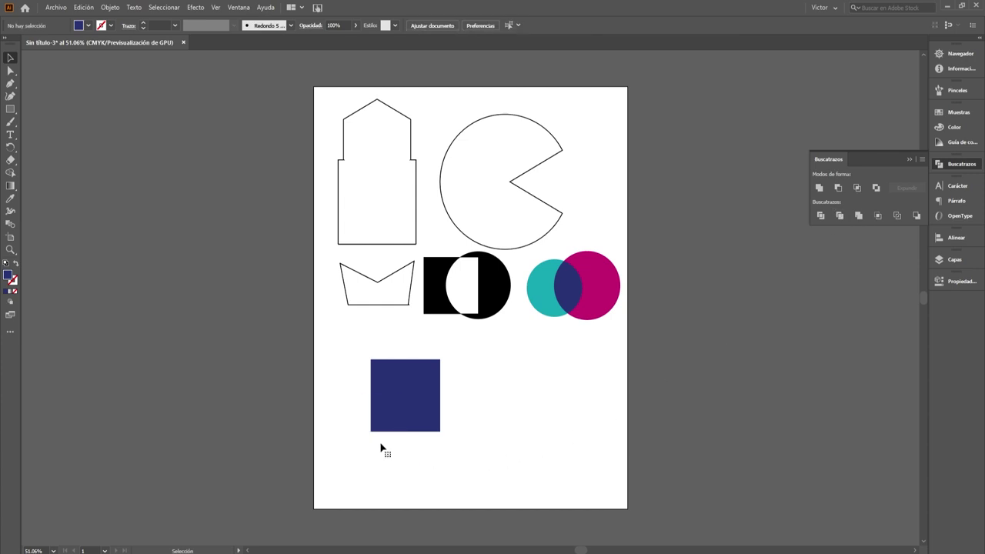
drag(10, 108, 50, 122)
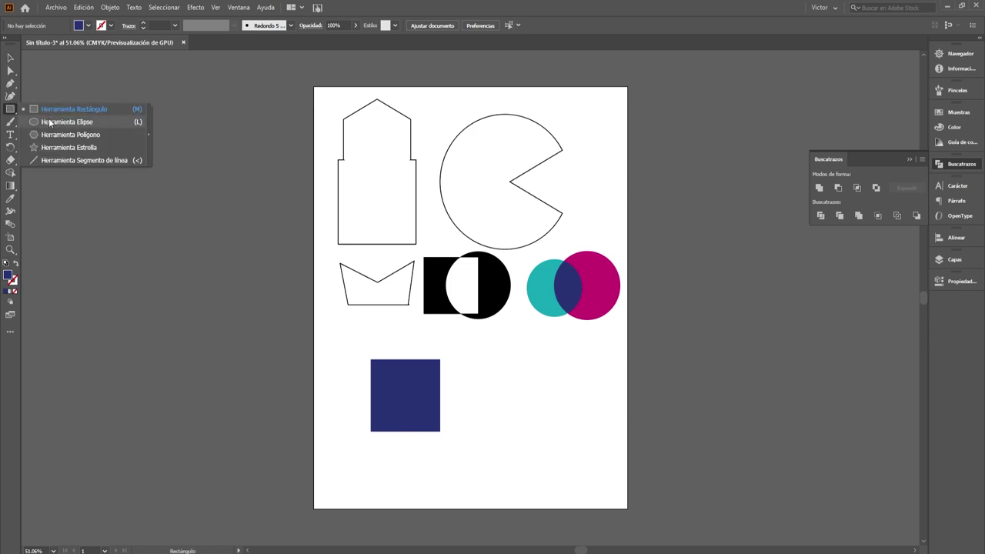
drag(337, 398, 410, 490)
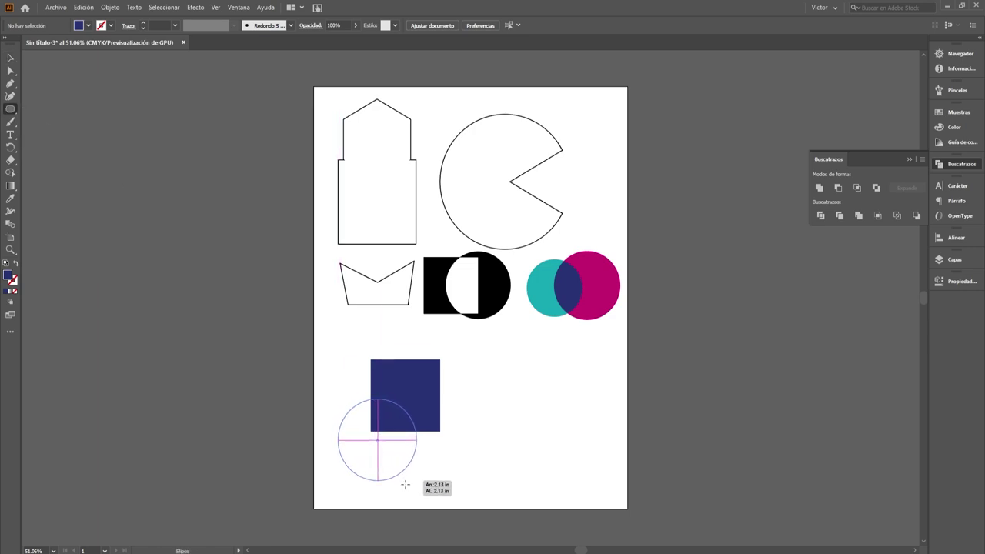
click(10, 59)
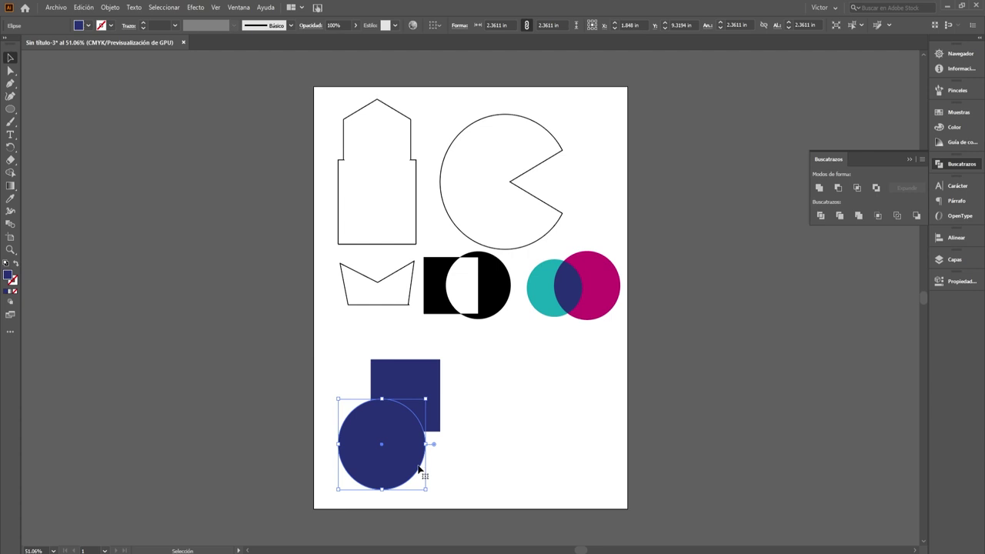
drag(419, 467, 407, 464)
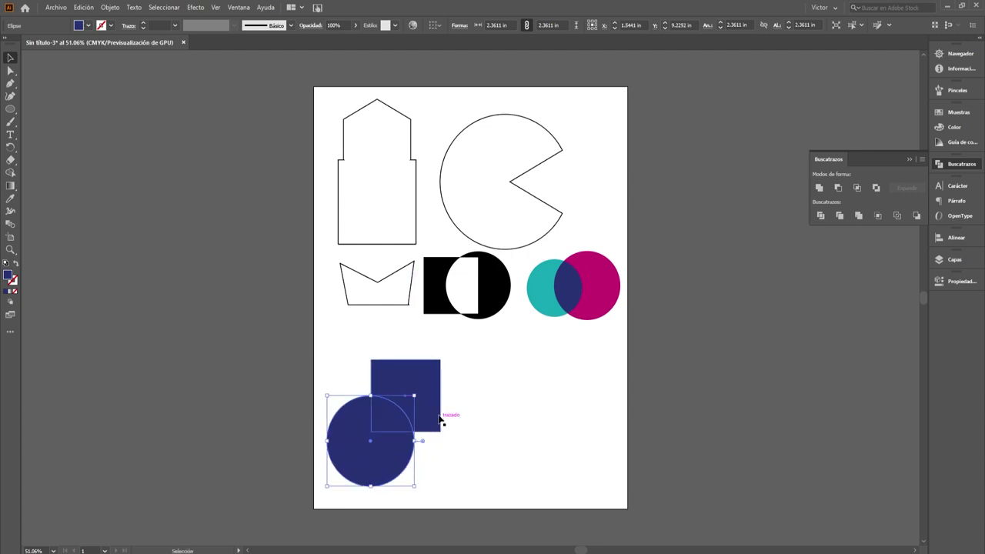
shift+click(439, 419)
drag(427, 414, 478, 420)
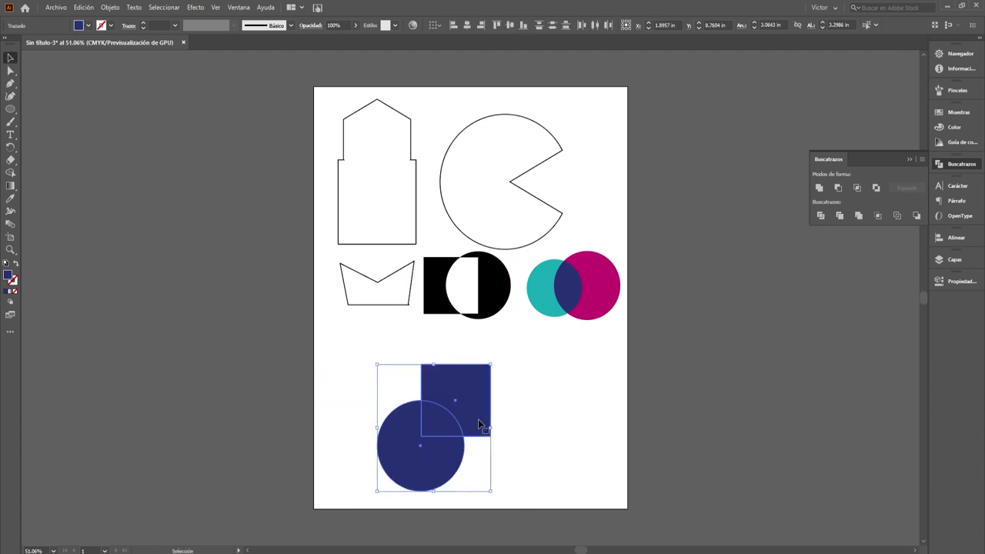
click(569, 443)
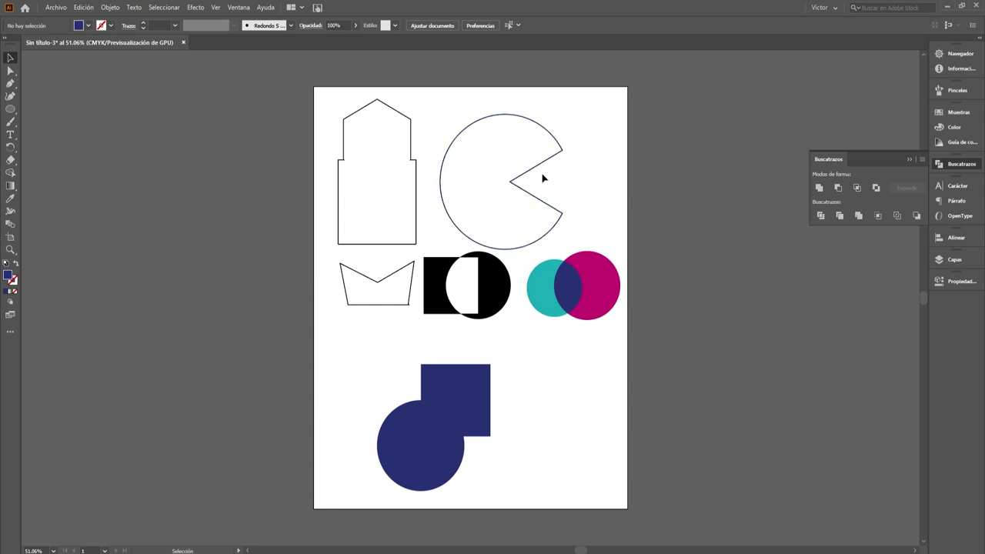
- Trim the overlapping navy circle and square with a Pathfinder subtraction
click(453, 431)
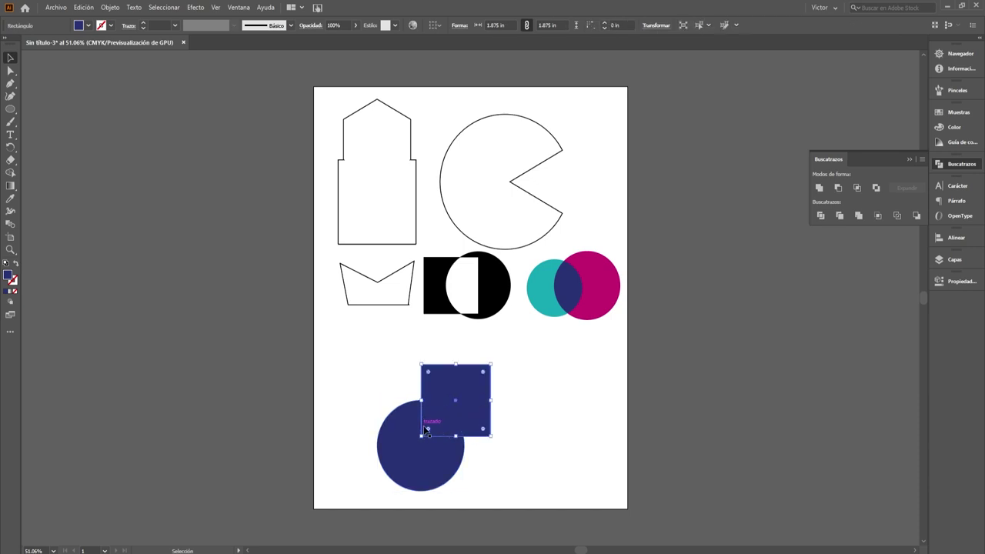
drag(466, 497, 491, 372)
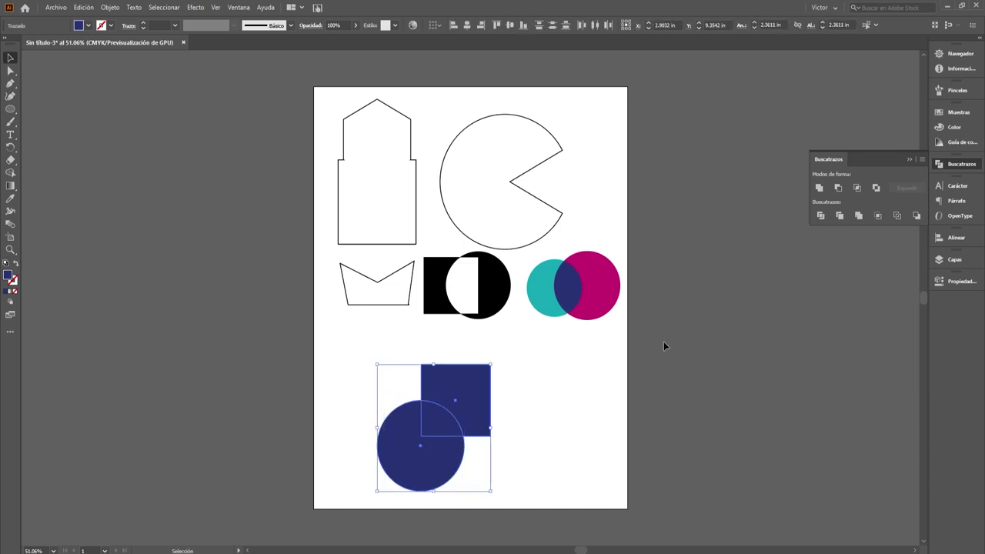
click(840, 217)
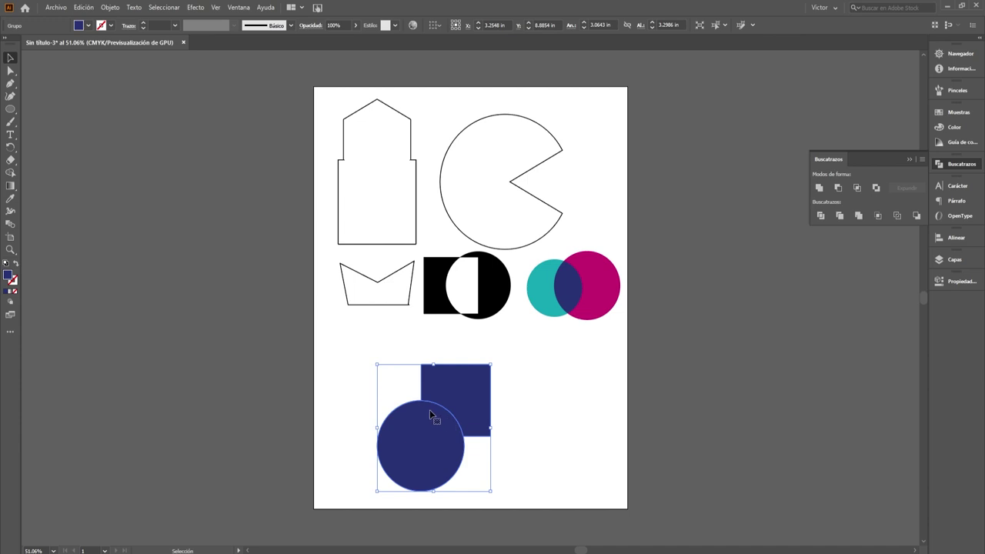
click(523, 414)
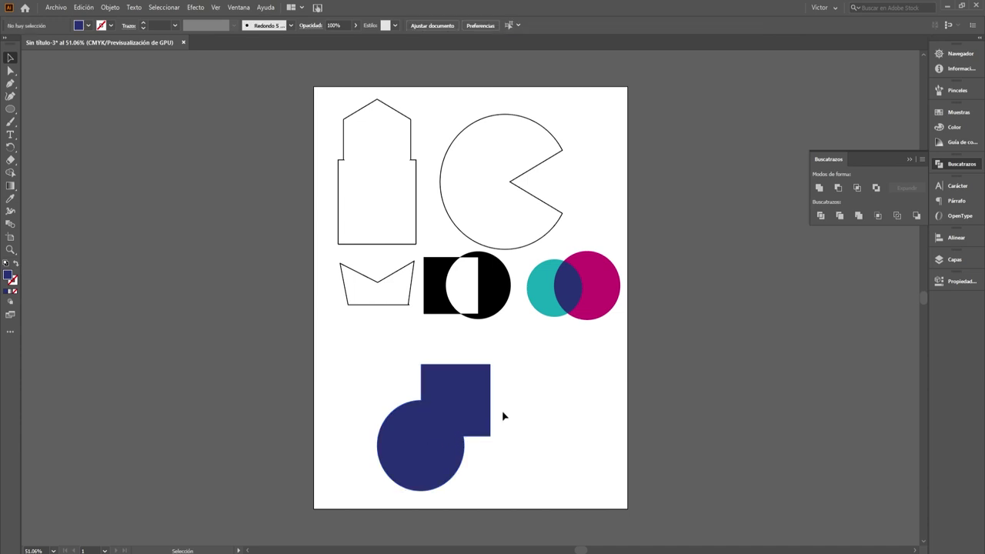
click(476, 399)
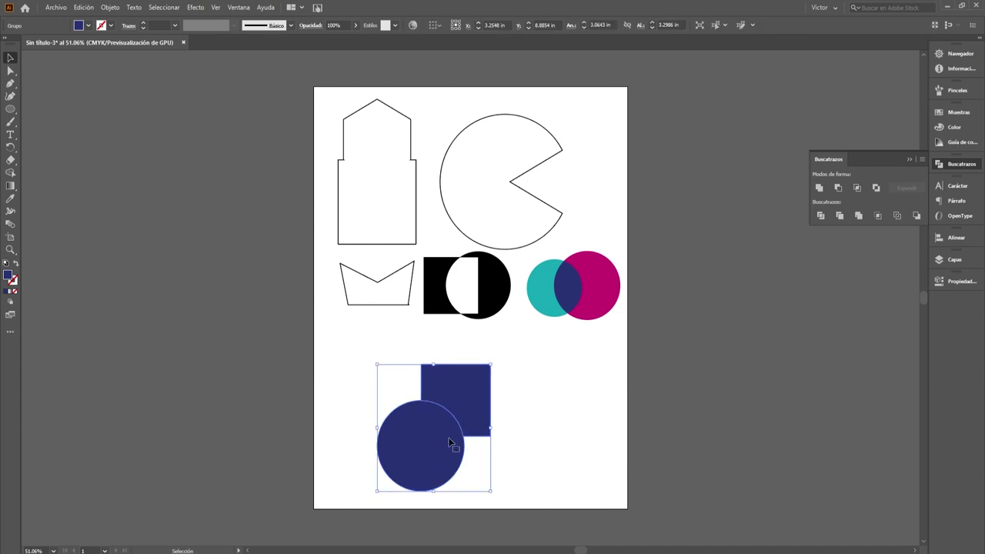
- Pull the notched square and the circle apart to inspect the trimmed pieces
key(a)
click(471, 462)
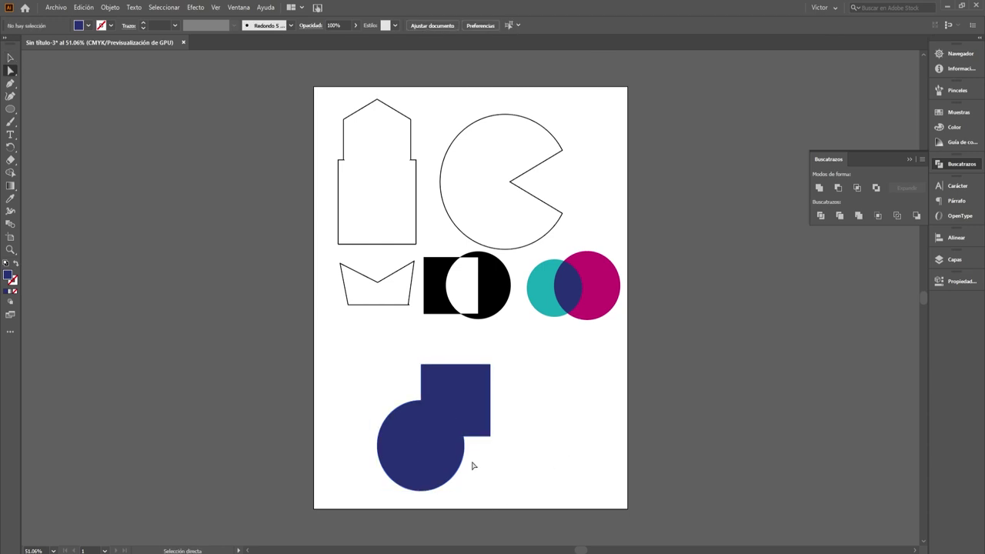
click(471, 398)
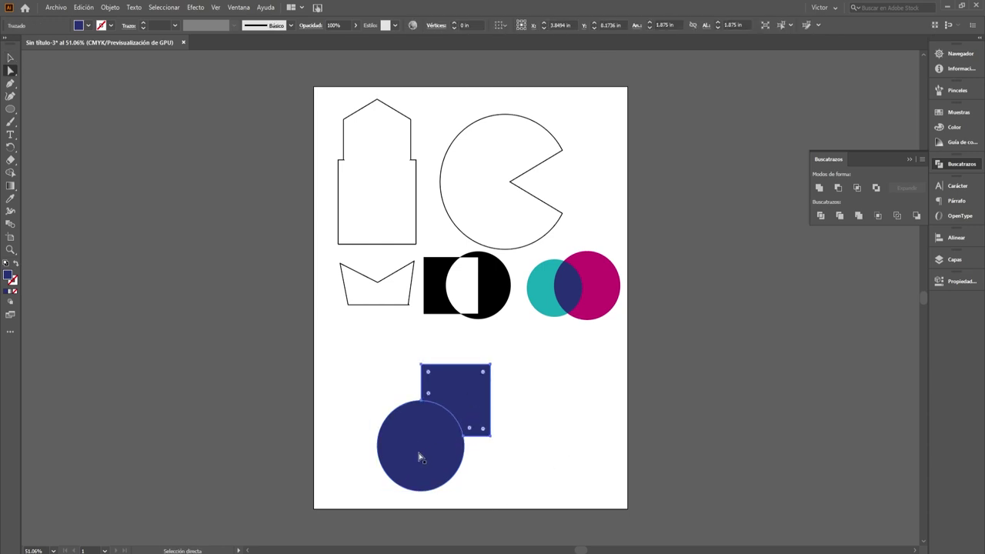
click(445, 426)
click(593, 443)
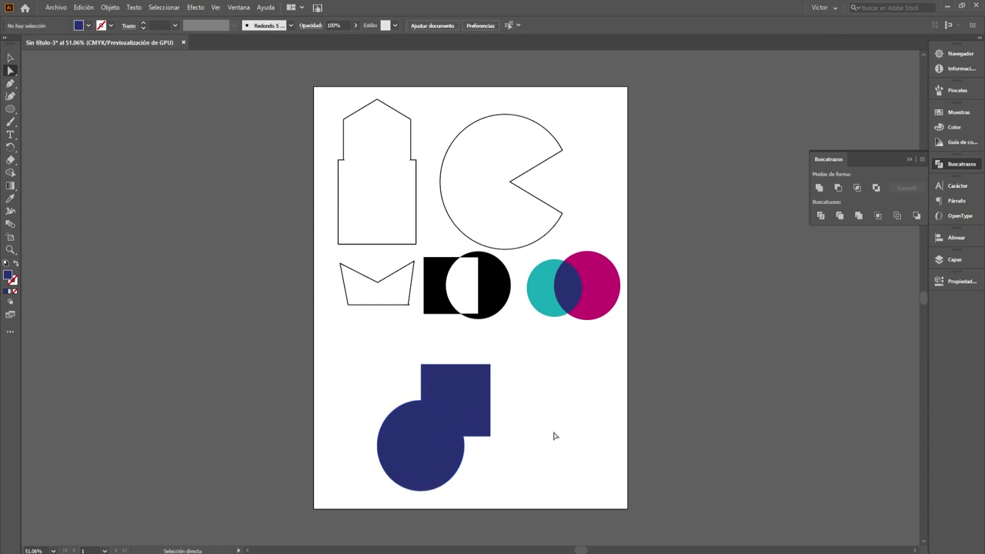
drag(481, 400, 501, 377)
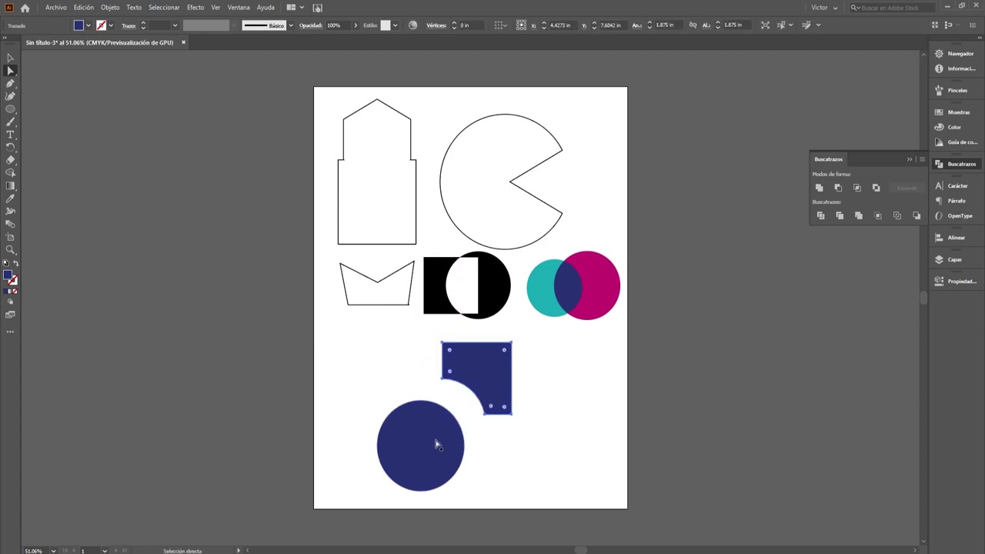
drag(438, 446, 395, 451)
click(10, 58)
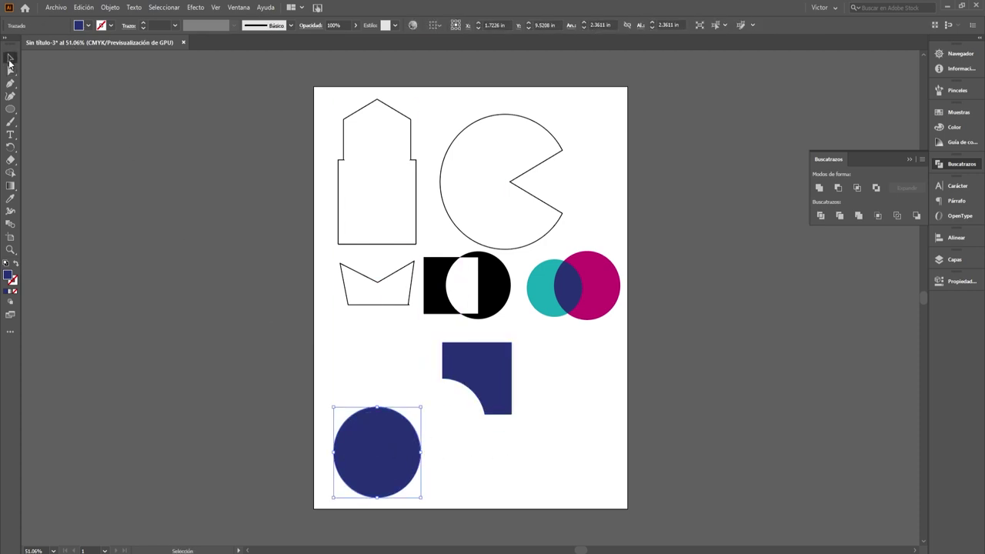
click(590, 424)
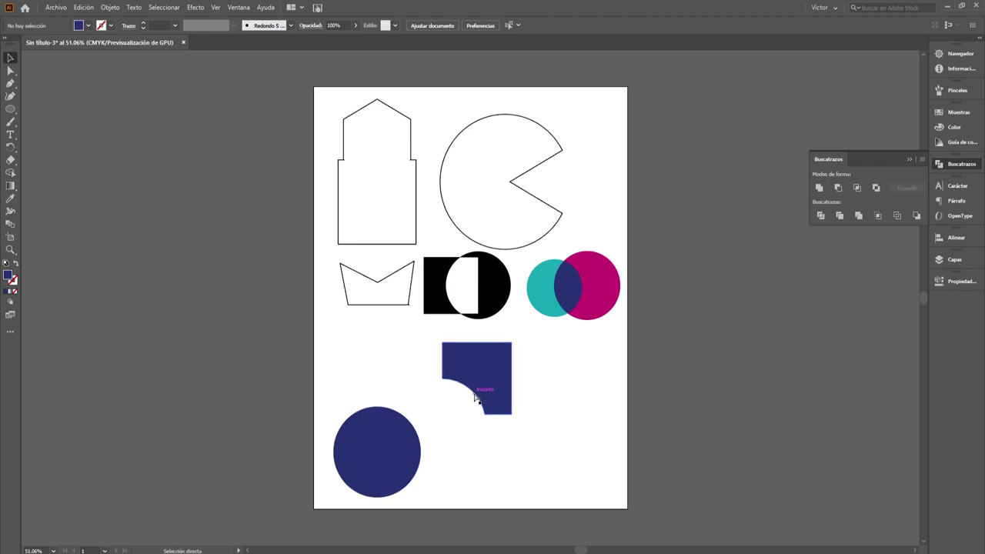
- Undo the trim, group circle and square, shrink the group and move it up-left
key(ctrl+z)
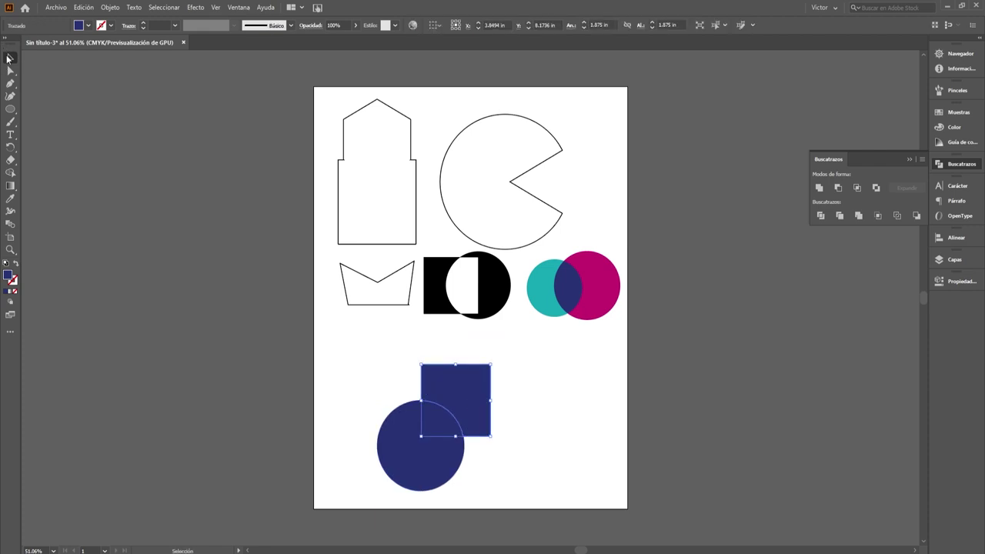
key(ctrl+g)
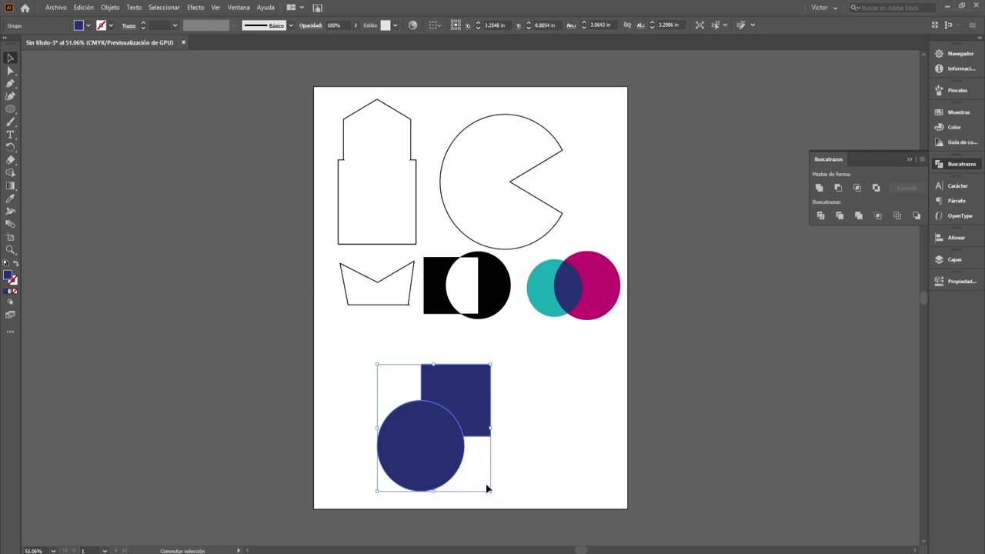
drag(491, 491, 438, 432)
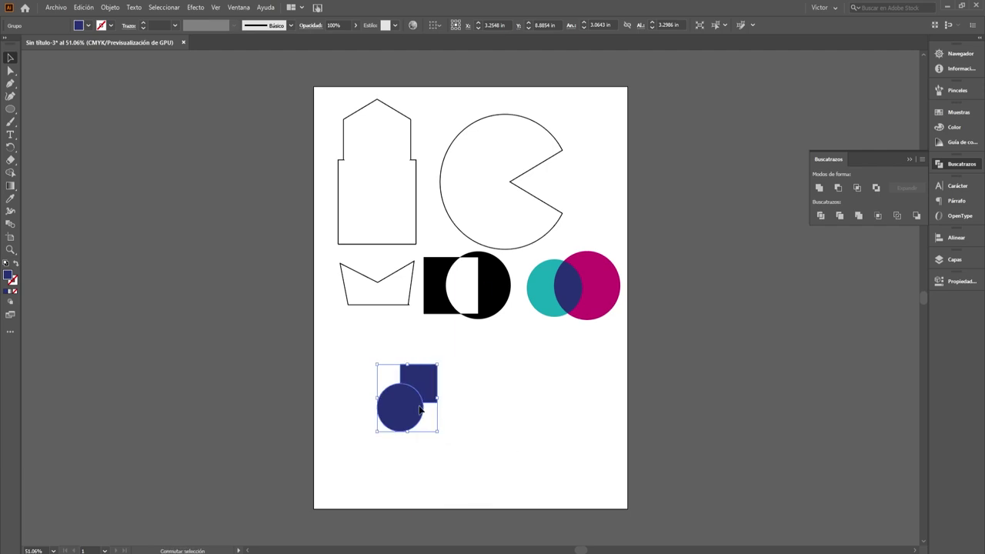
drag(397, 397, 368, 347)
click(509, 394)
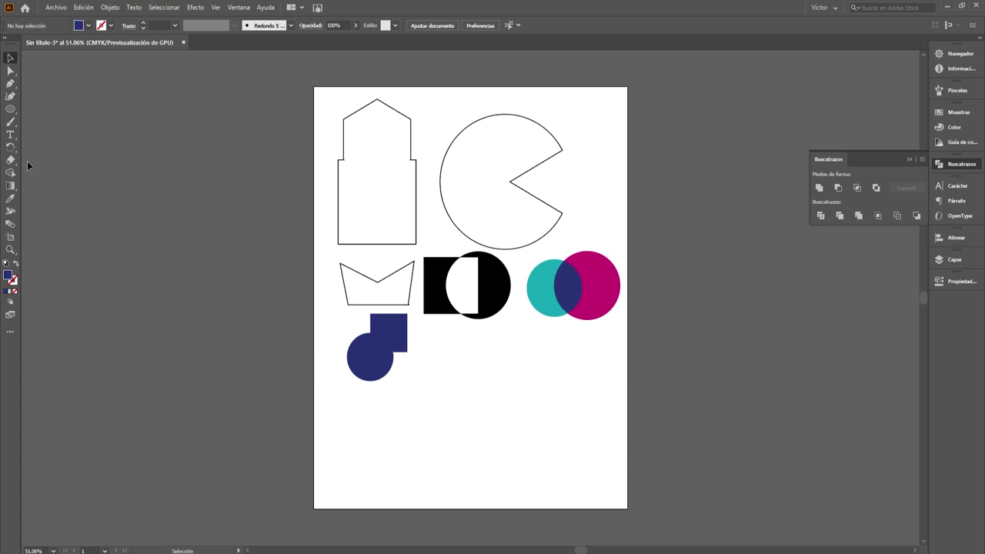
- Draw a new navy circle and an overlapping navy square, then move them up and right
drag(10, 109, 44, 119)
drag(345, 431, 401, 488)
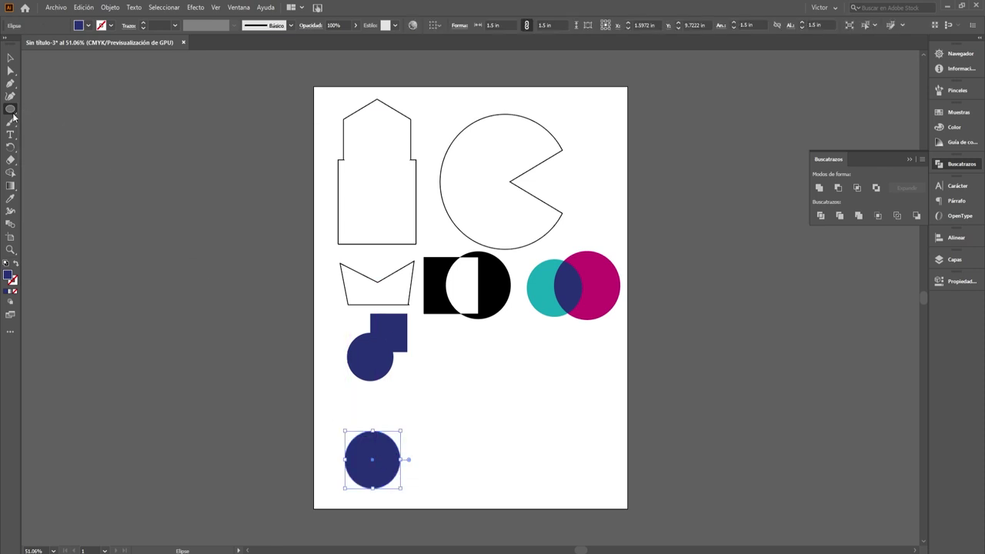
drag(12, 112, 46, 108)
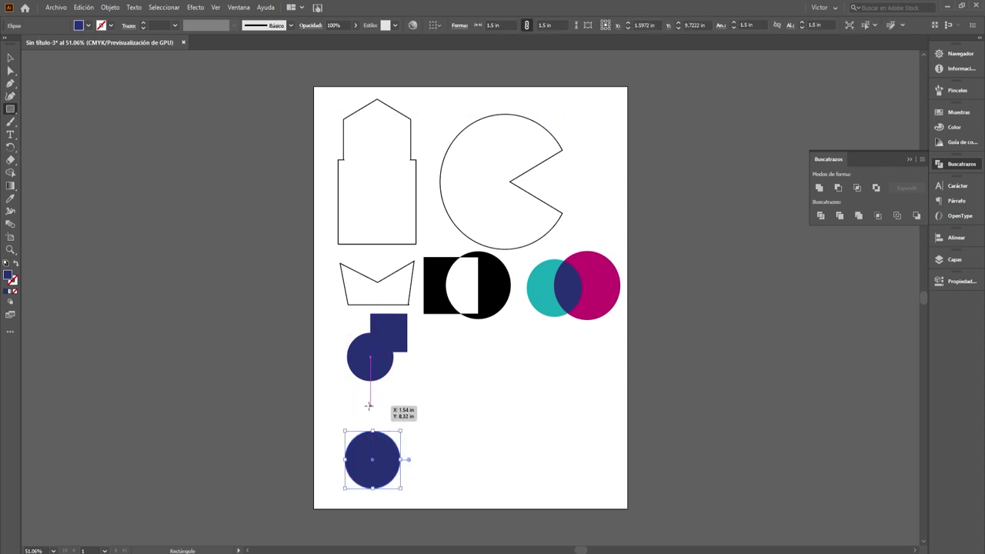
drag(370, 406, 424, 461)
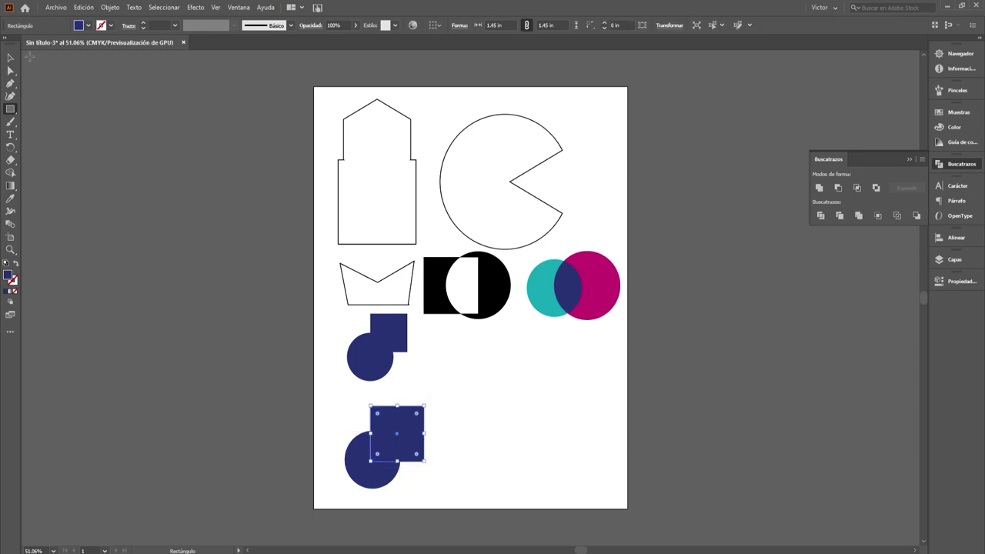
key(v)
shift+click(388, 477)
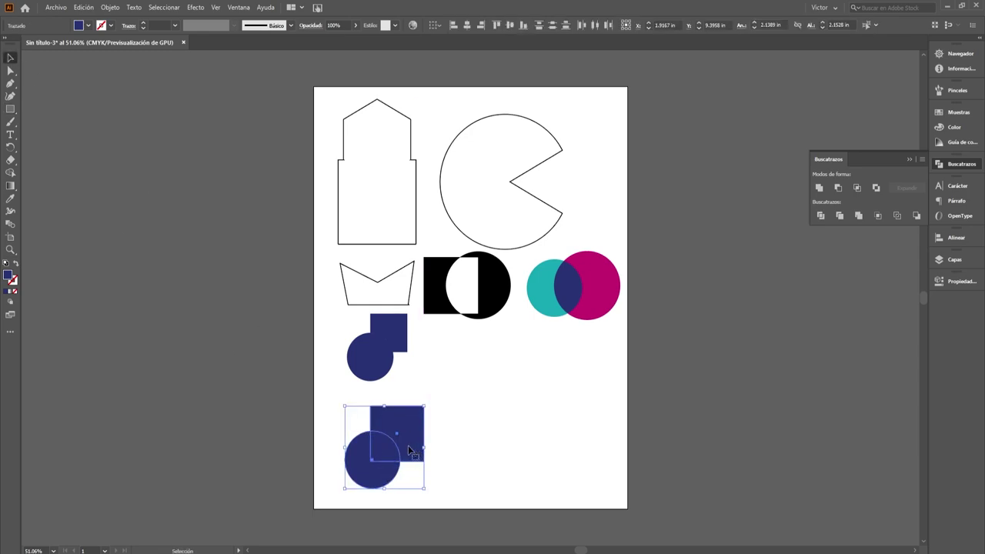
drag(409, 449, 499, 403)
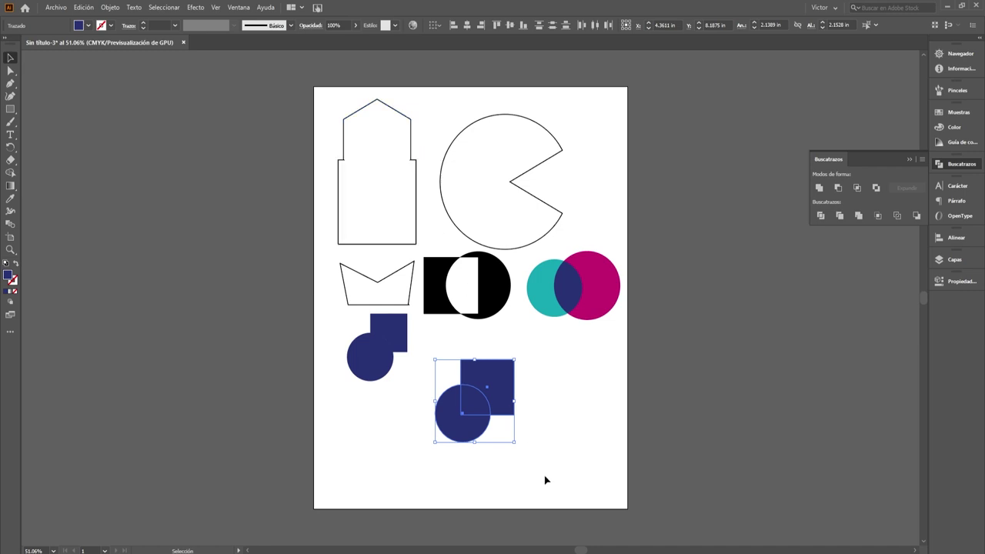
- Merge the circle and square into one shape with Pathfinder Unite and inspect its anchors
click(860, 217)
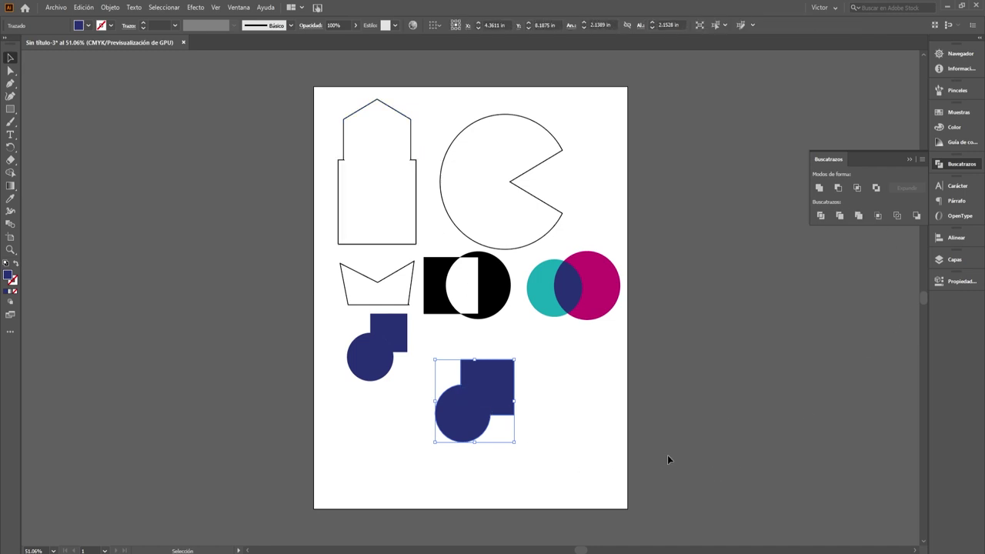
click(523, 465)
click(466, 404)
click(10, 70)
click(373, 486)
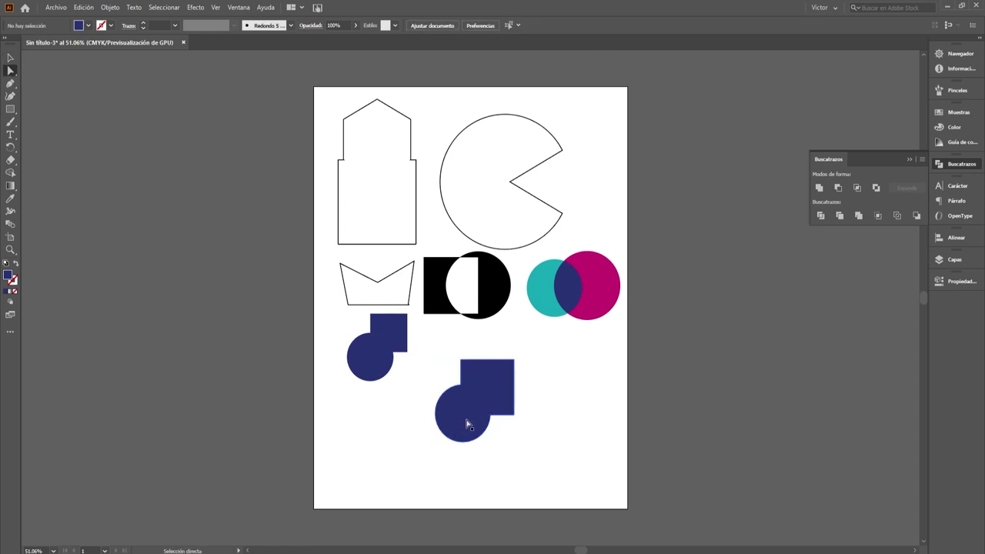
click(510, 384)
key(v)
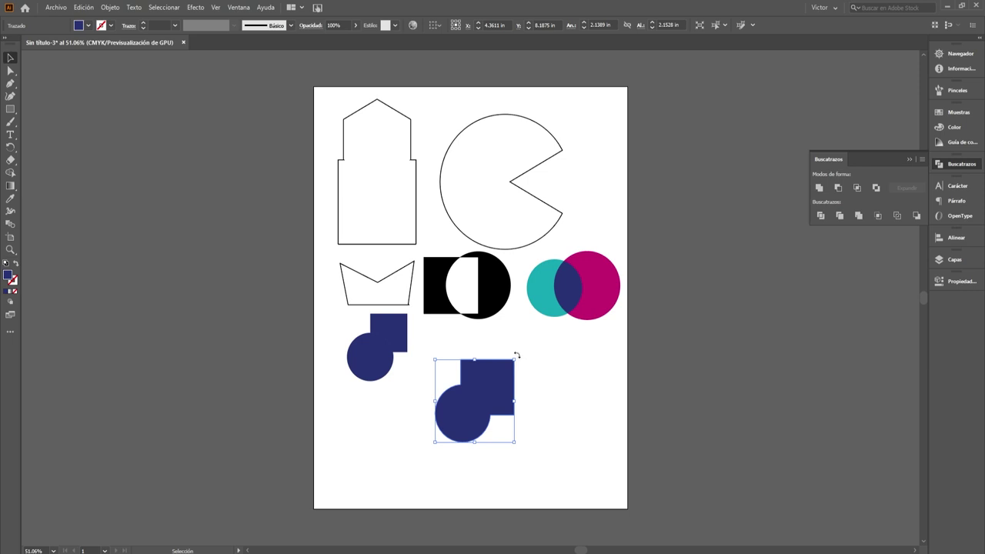
- Rotate the merged shape so the circle sits top-right, then shrink it beside the first combo
drag(523, 389, 472, 523)
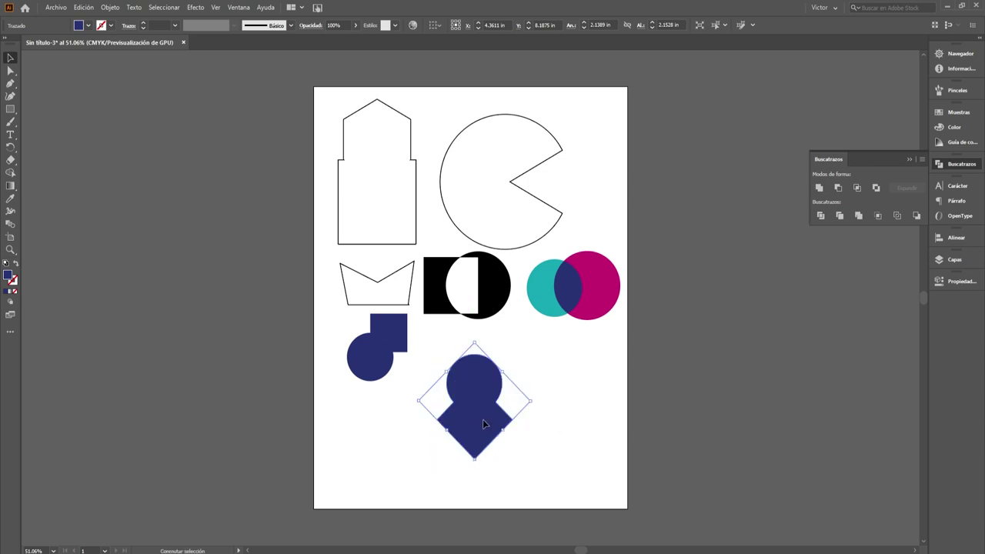
drag(483, 419, 463, 388)
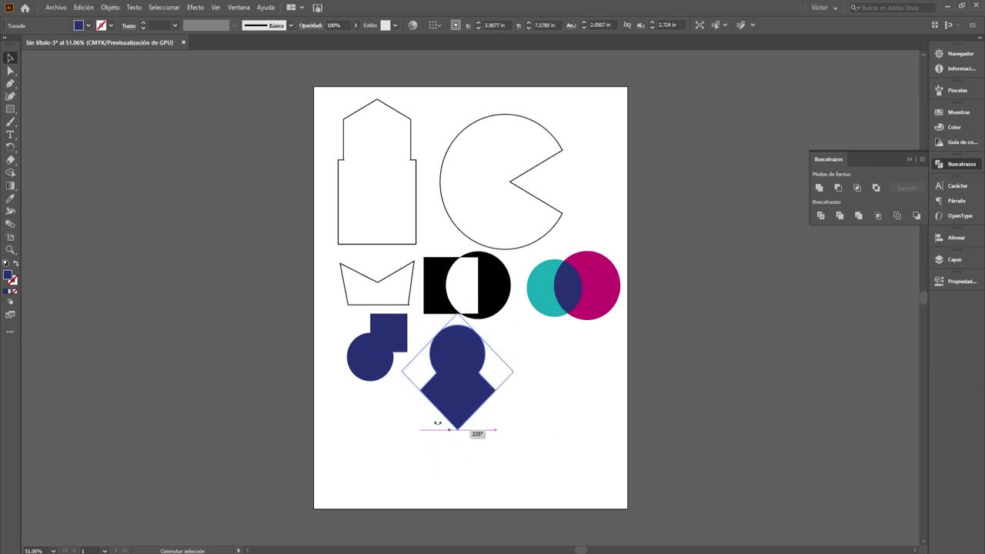
mouse_move(470, 434)
mouse_down()
mouse_move(407, 396)
mouse_move(444, 405)
mouse_move(439, 389)
mouse_move(454, 374)
mouse_move(438, 365)
mouse_up()
key(ctrl+shift+a)
click(442, 408)
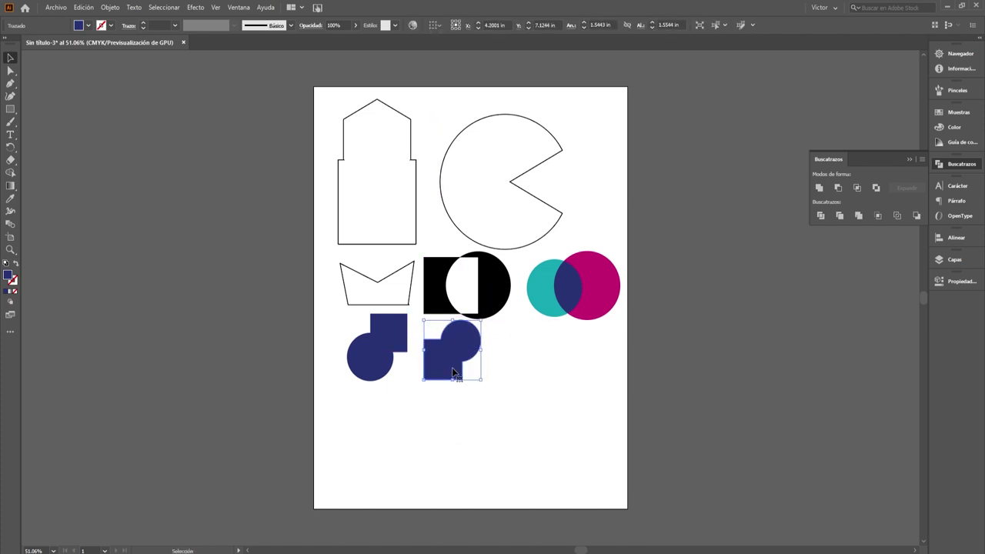
click(10, 109)
- Draw a navy square and a small circle over its top-right corner
drag(347, 427, 406, 487)
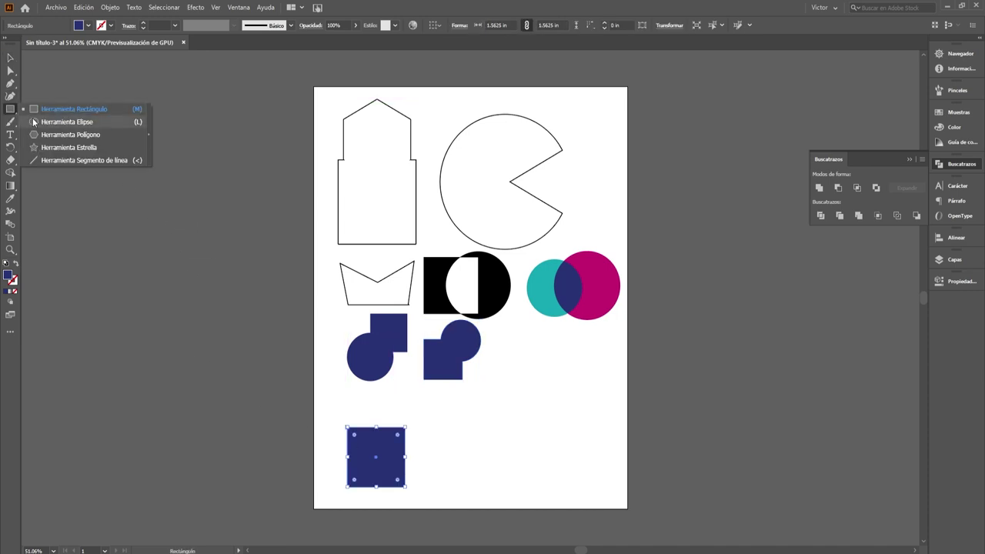
drag(10, 115, 61, 121)
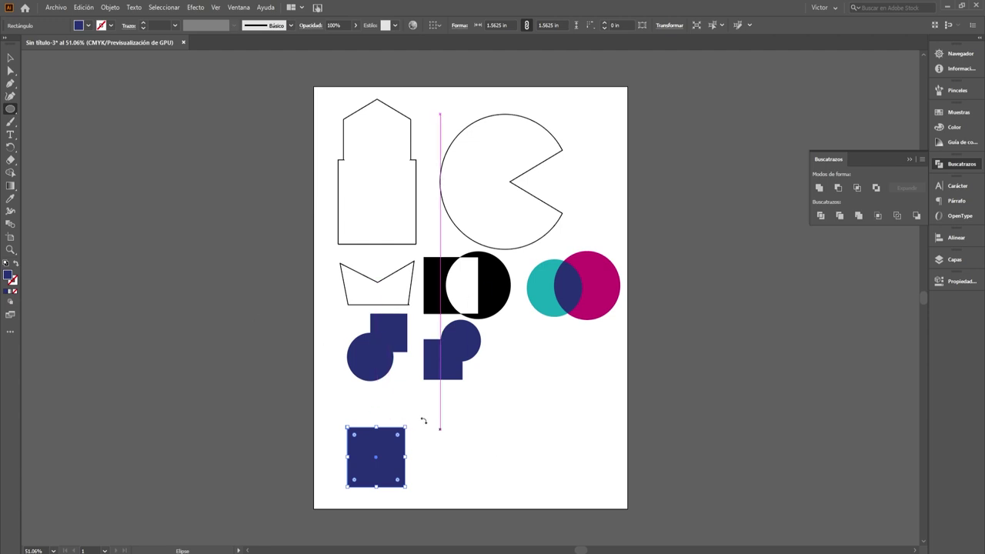
click(14, 57)
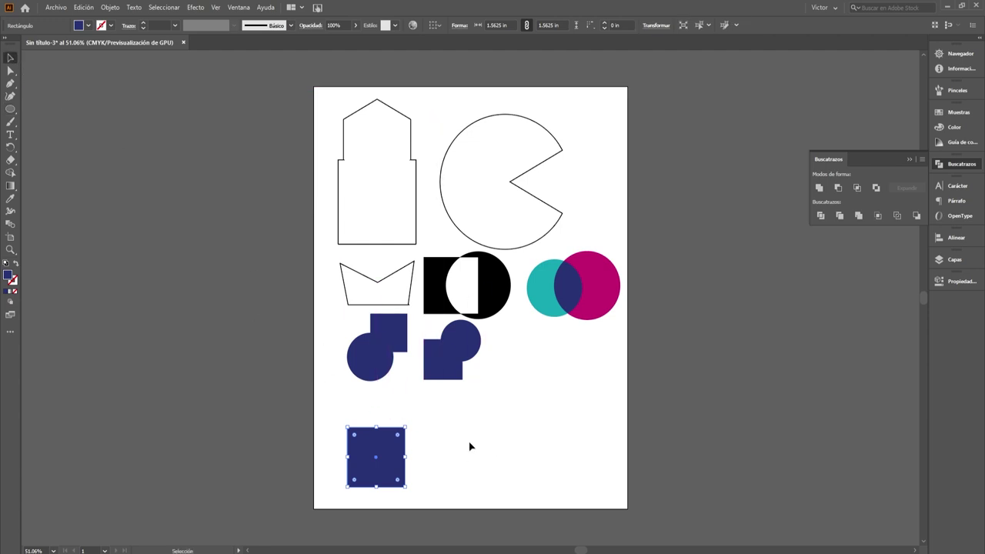
click(470, 446)
key(l)
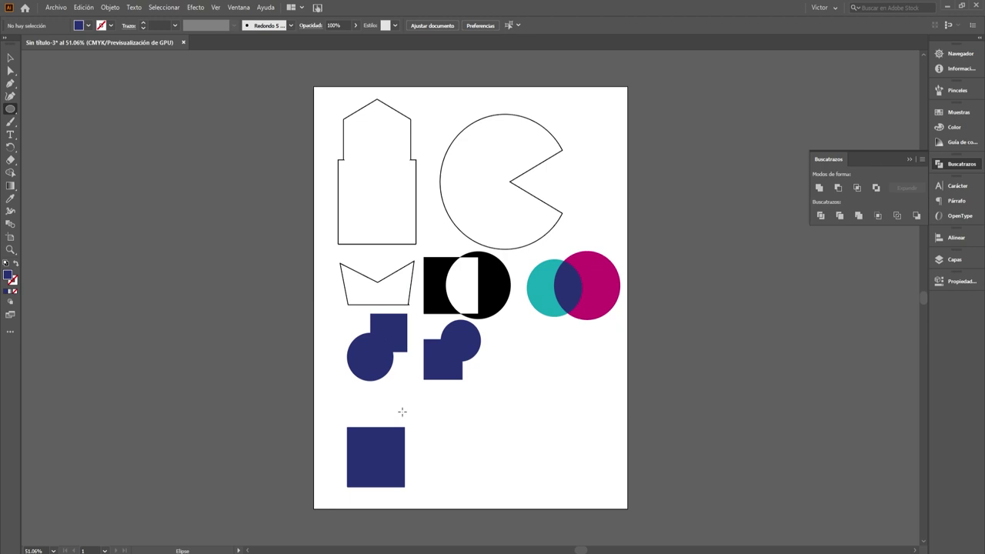
mouse_move(394, 404)
mouse_down()
mouse_move(461, 473)
mouse_move(417, 445)
mouse_up()
key(v)
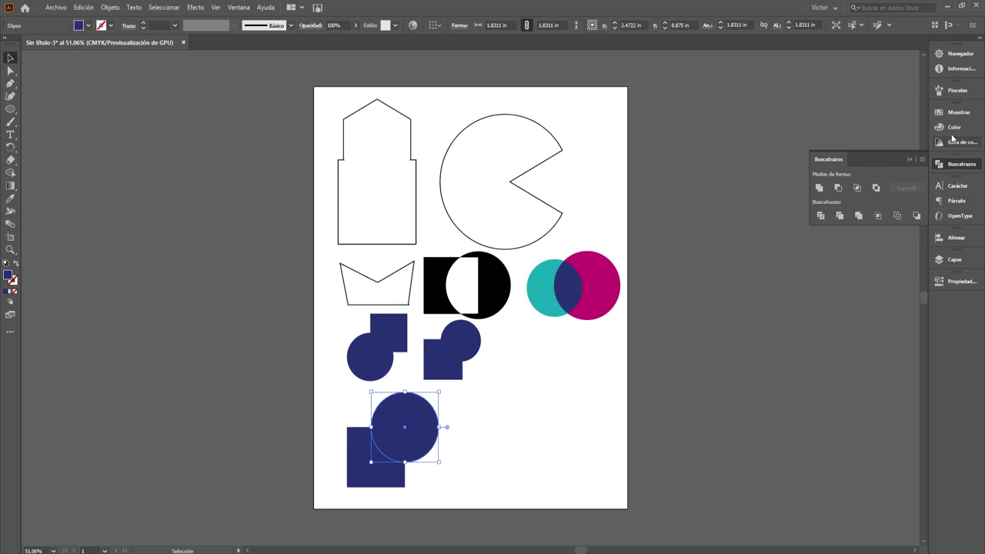
- Fill the circle magenta and apply Pathfinder Crop to the square and circle
click(951, 127)
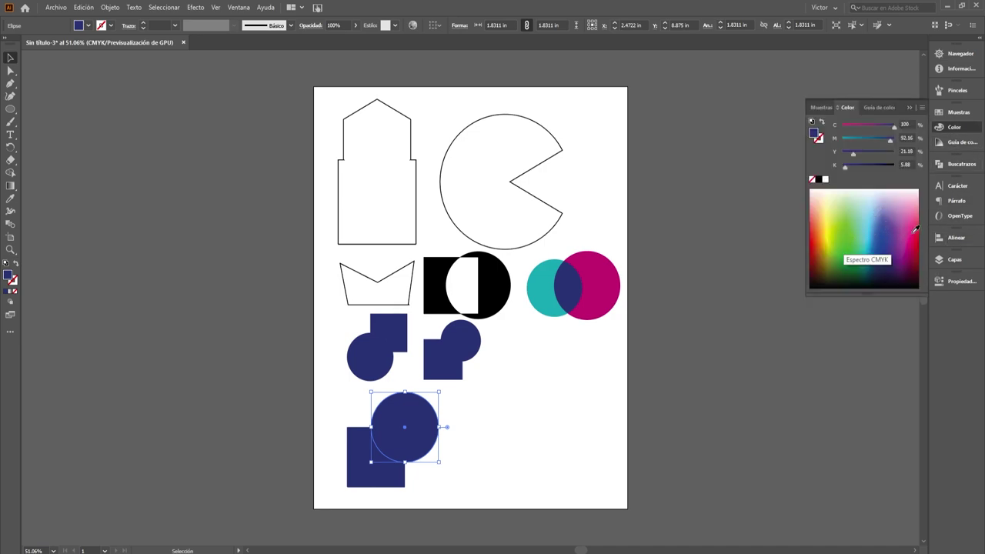
click(914, 229)
click(907, 106)
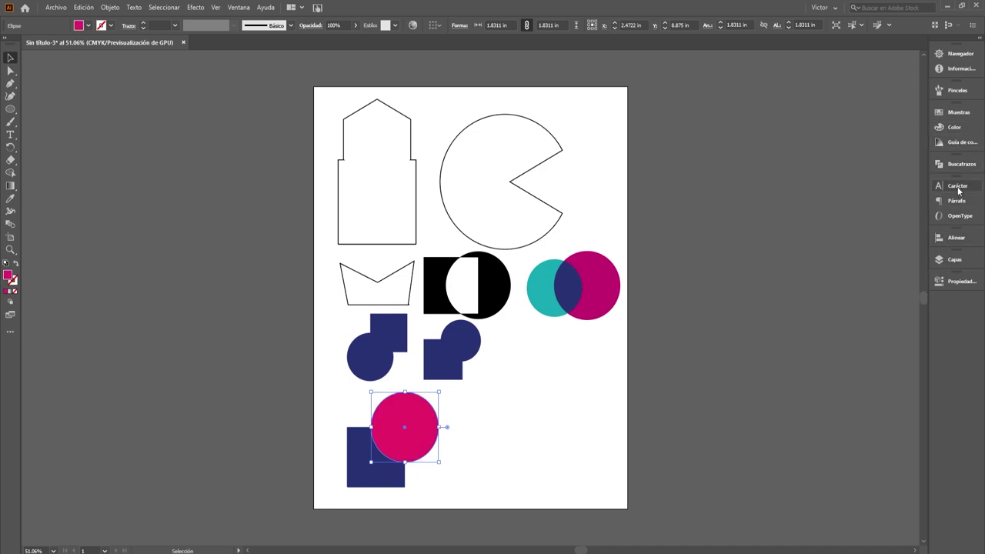
click(959, 166)
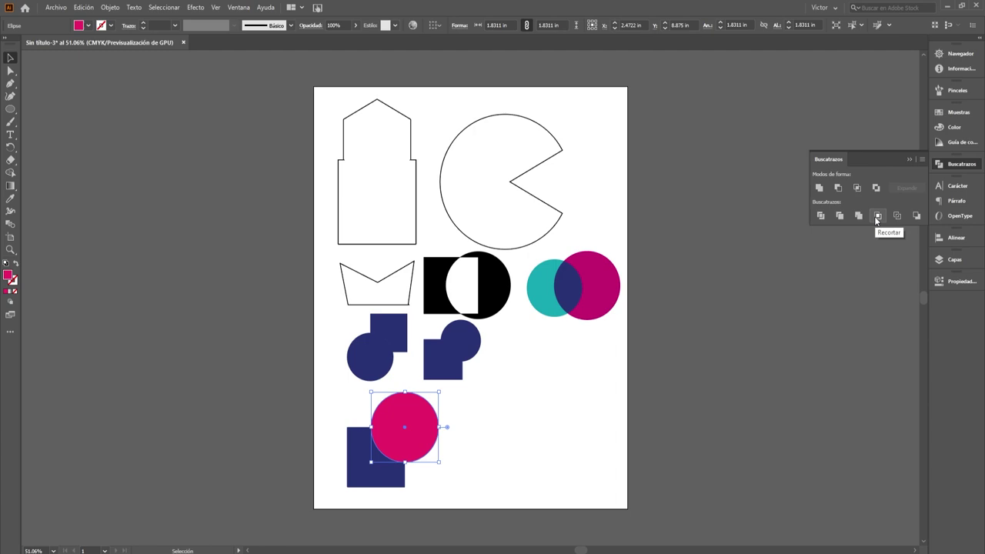
click(876, 219)
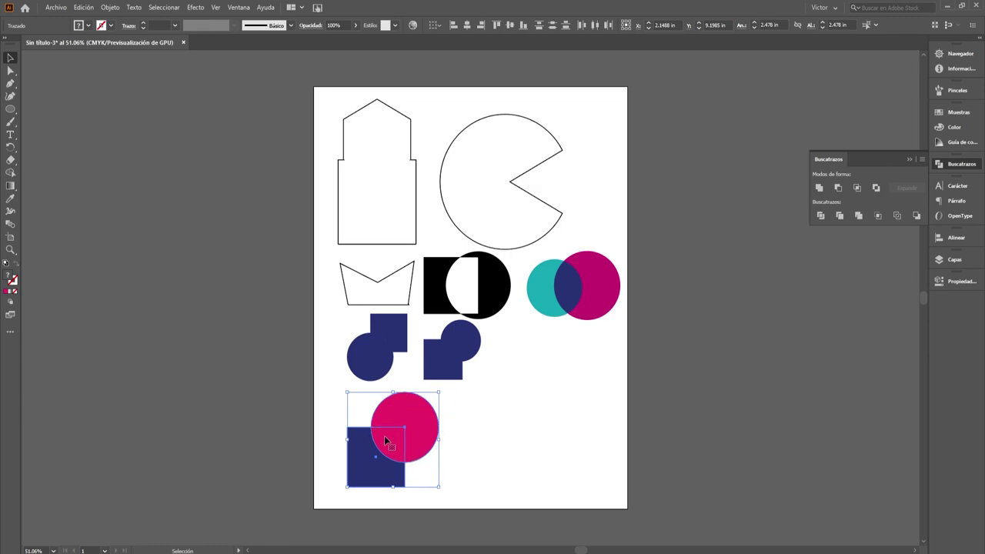
- Crop the overlapping circle and square to their overlap and select the resulting quarter-circle group
click(879, 215)
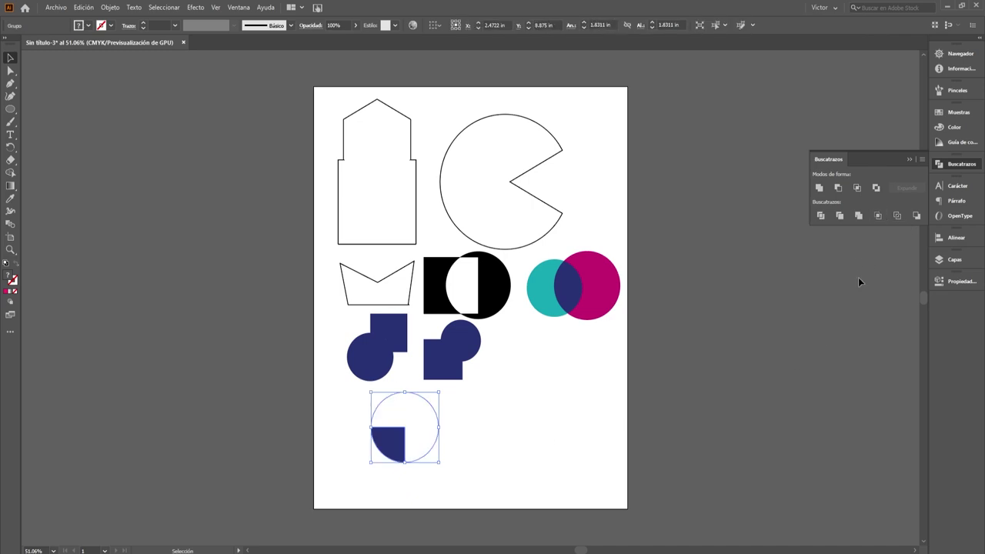
click(494, 458)
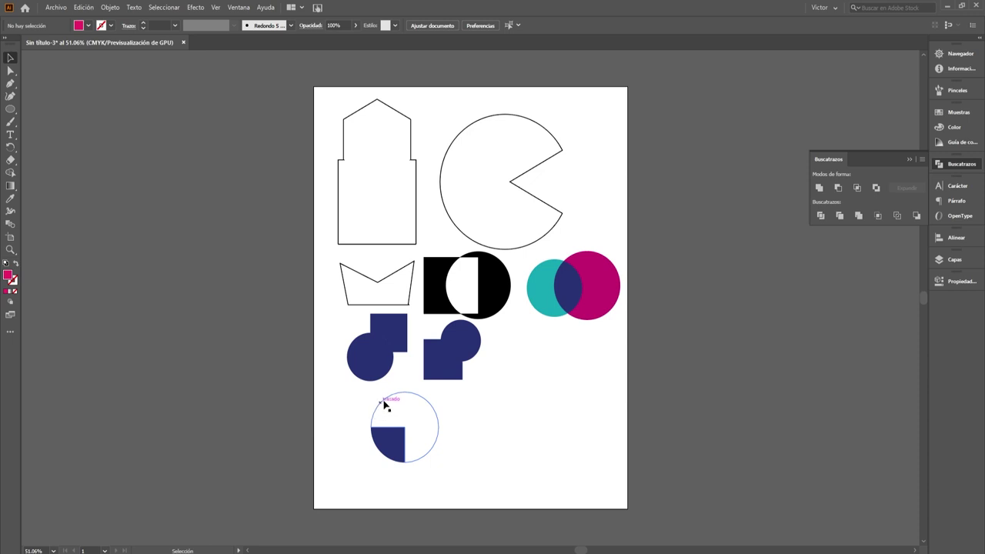
click(428, 452)
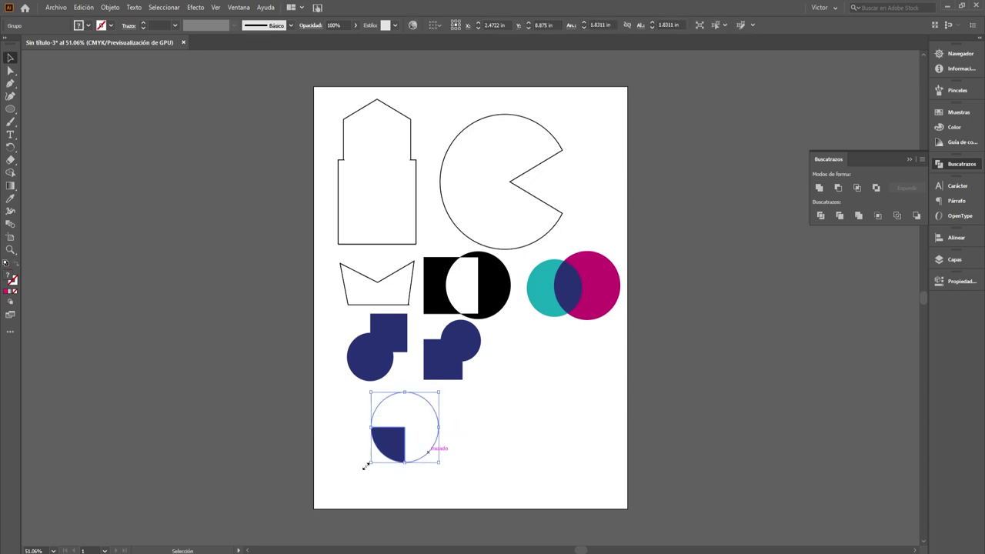
click(11, 289)
- Give the quarter-circle figure a pink stroke and move it beside the blue shapes
click(7, 292)
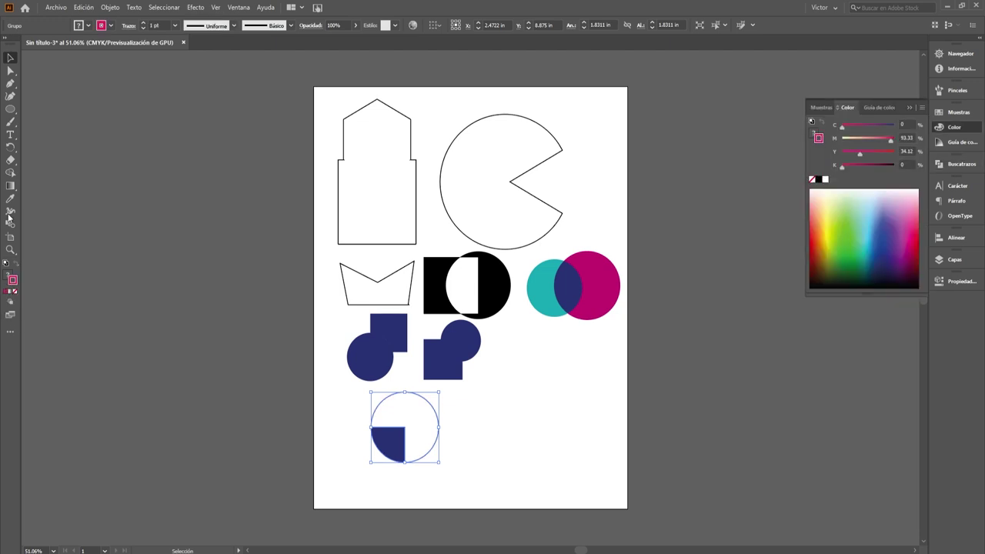
click(474, 473)
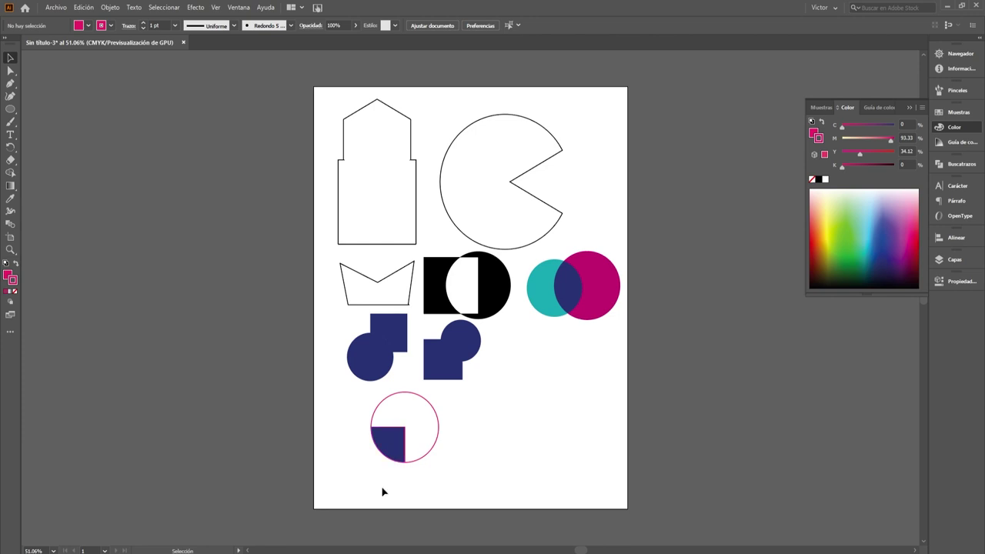
drag(392, 449, 514, 374)
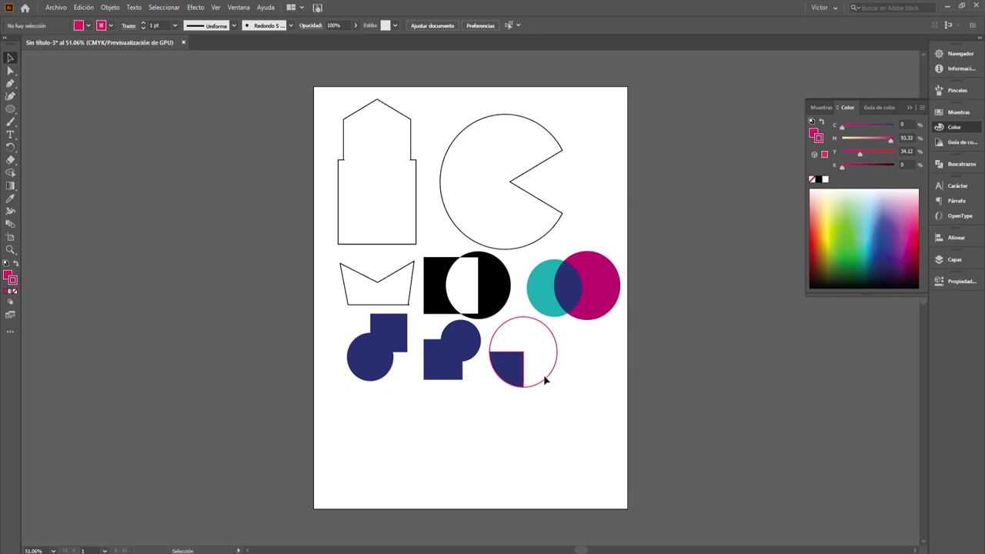
- Draw a 1.61 in magenta circle near the bottom of the page
click(517, 371)
click(523, 417)
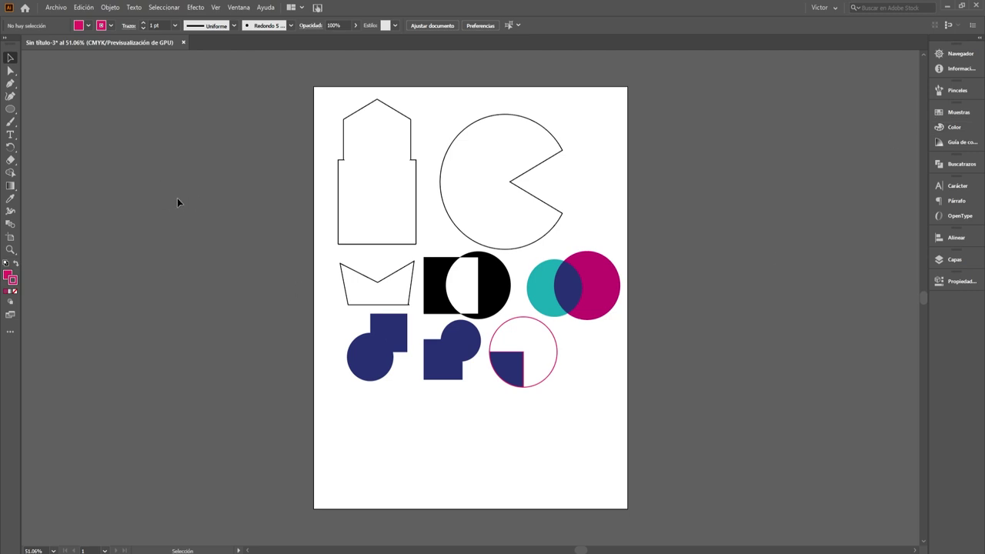
click(10, 108)
drag(354, 417, 415, 464)
- Choose the Rectangle tool and a blue fill, undoing the accidental recolour of the circle
right_click(11, 110)
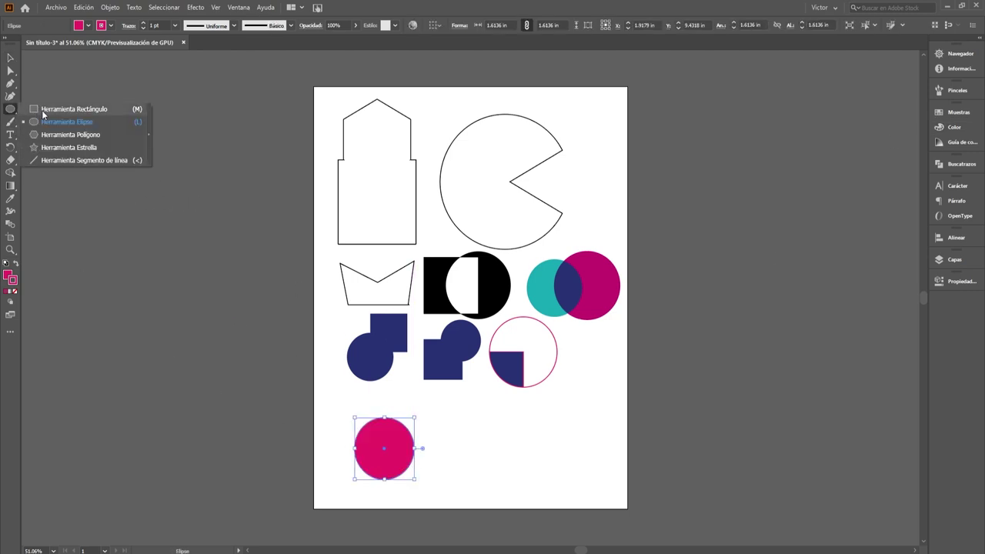
click(46, 109)
click(12, 274)
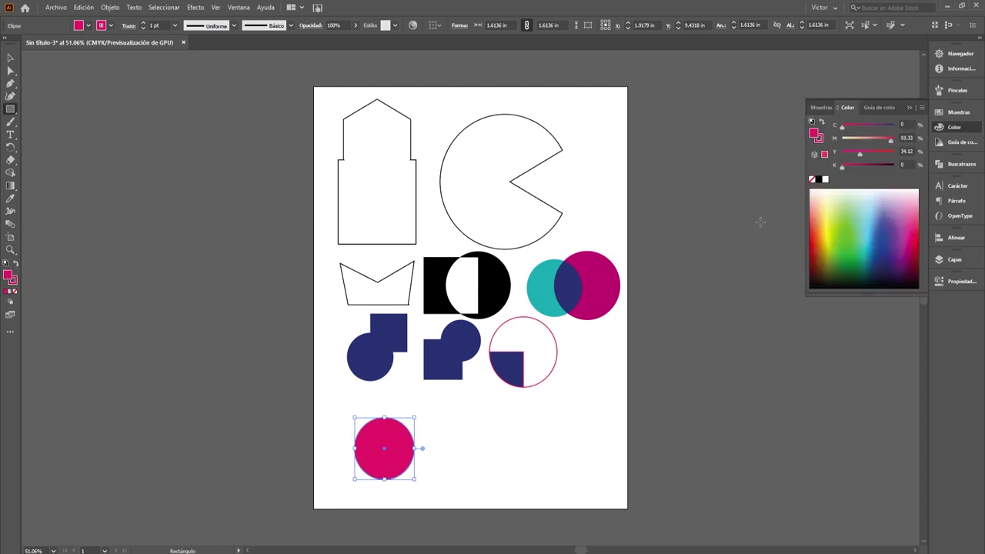
click(881, 229)
click(910, 107)
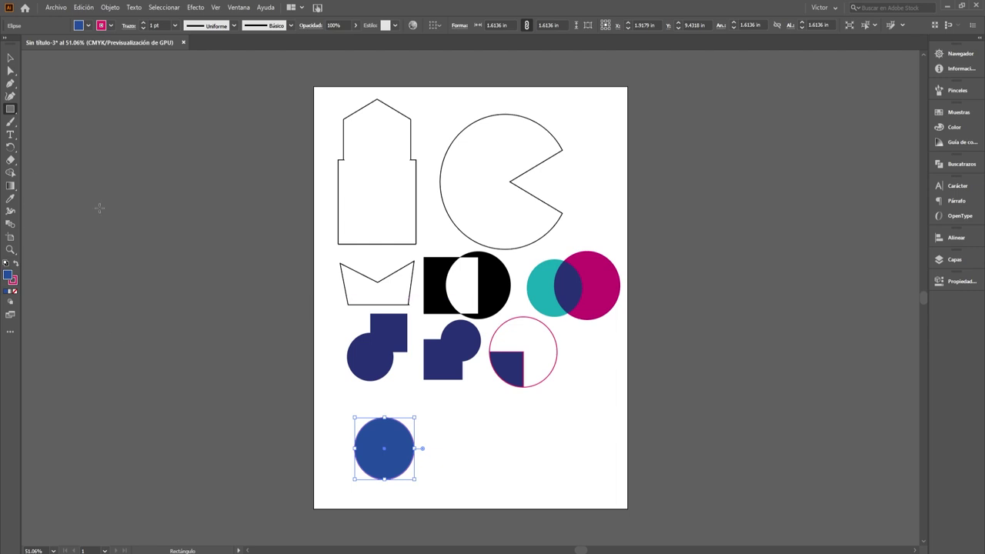
key(ctrl+z)
click(10, 58)
click(198, 371)
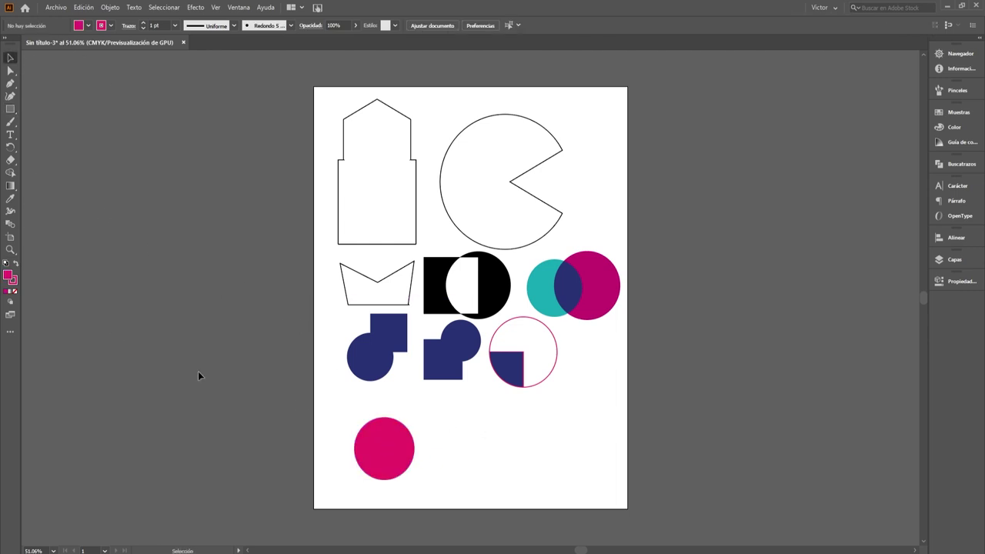
- Draw a 1.7083 in dark blue square over the circle's top right and select both shapes
click(11, 109)
click(954, 127)
click(886, 239)
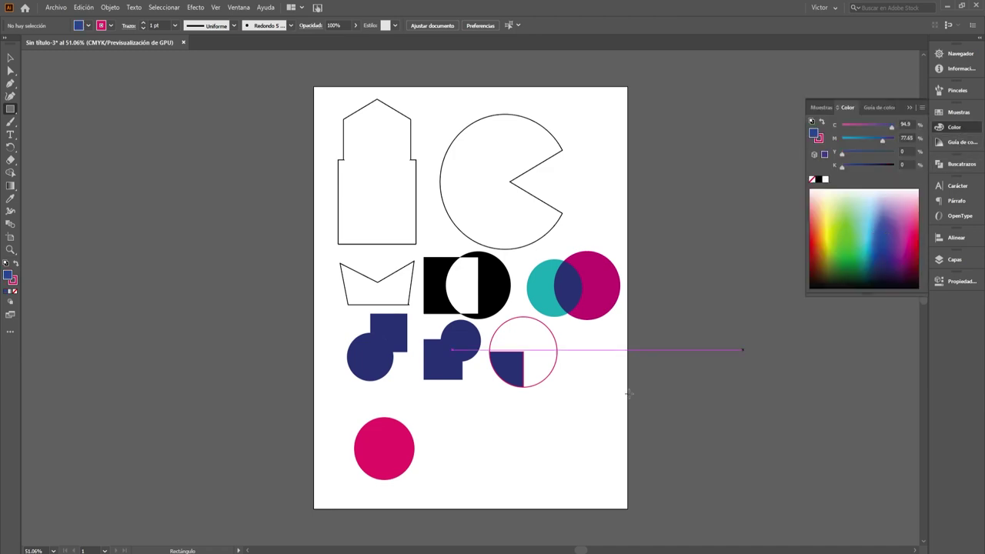
drag(381, 396, 445, 460)
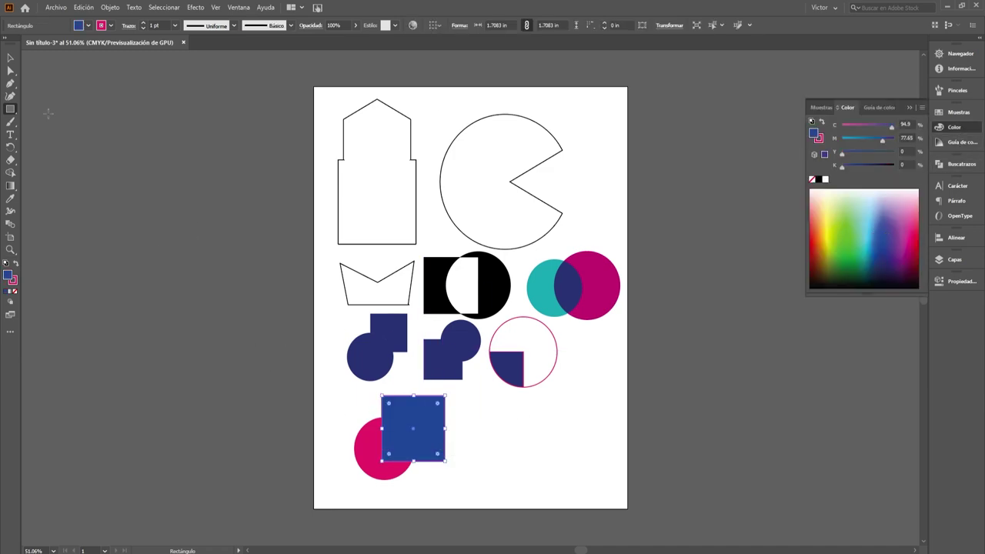
click(10, 58)
click(365, 466)
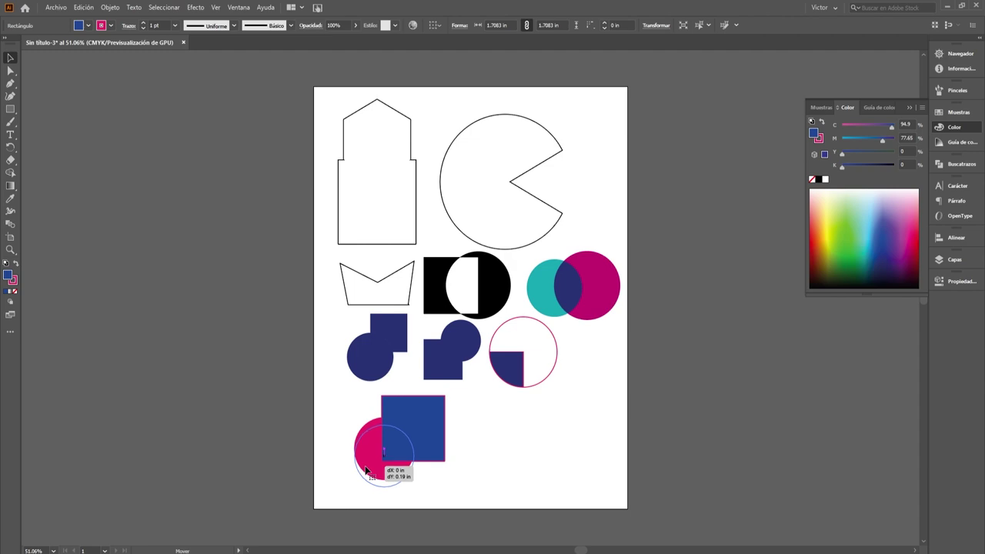
shift+click(446, 421)
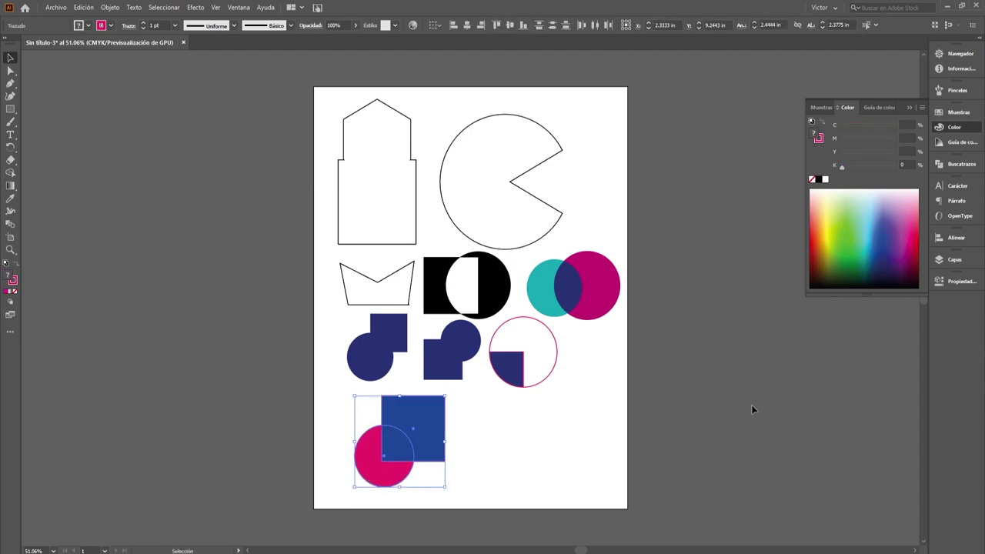
- Apply Pathfinder Outline to split the circle and square into unfilled paths
click(960, 164)
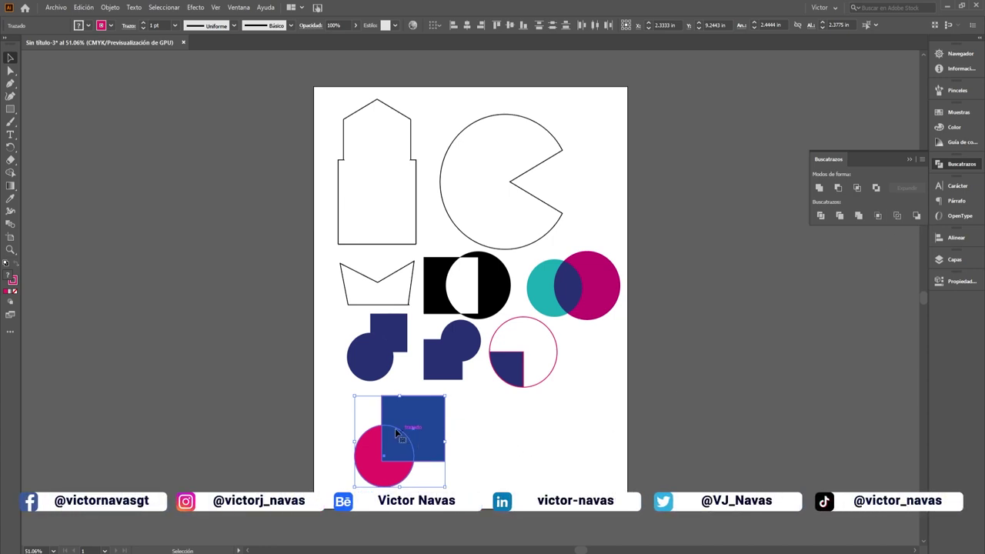
click(898, 217)
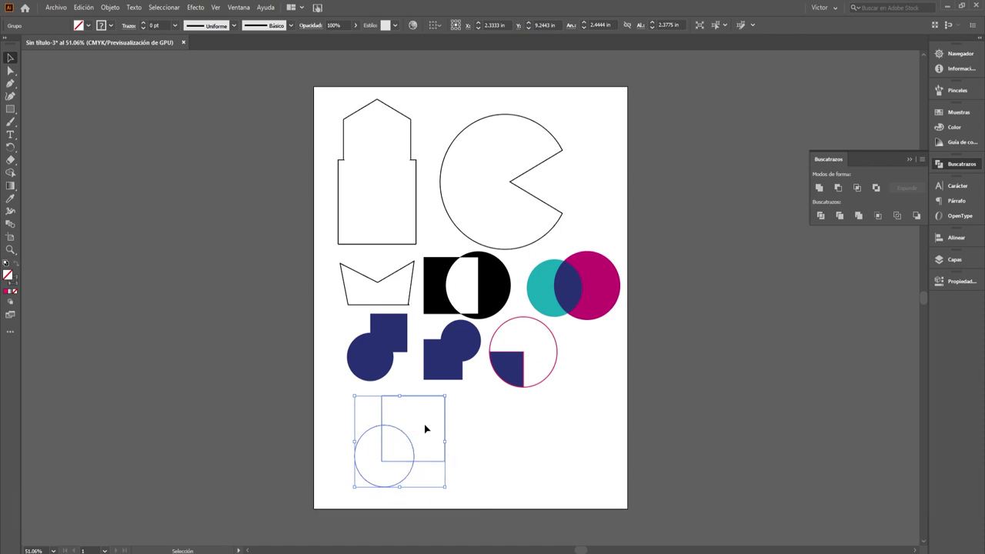
click(519, 442)
click(445, 450)
click(484, 447)
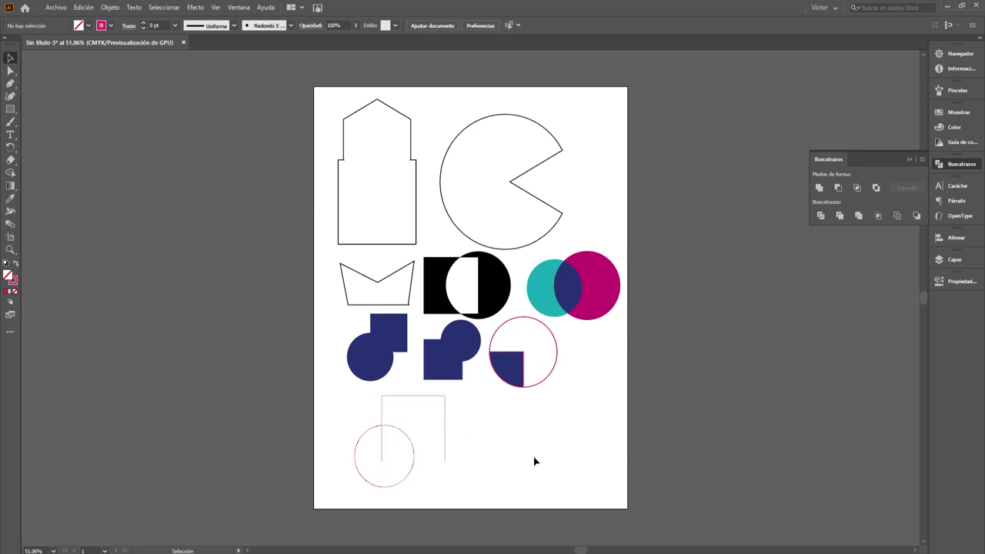
- Zoom in on the outlined paths and select the group with its stroke active
key(z)
click(432, 449)
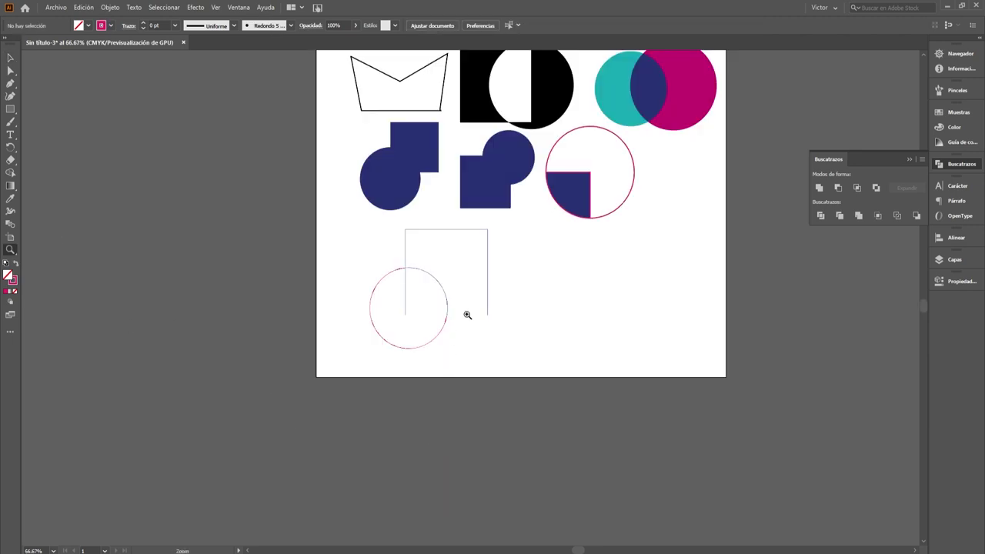
click(468, 316)
click(477, 275)
key(v)
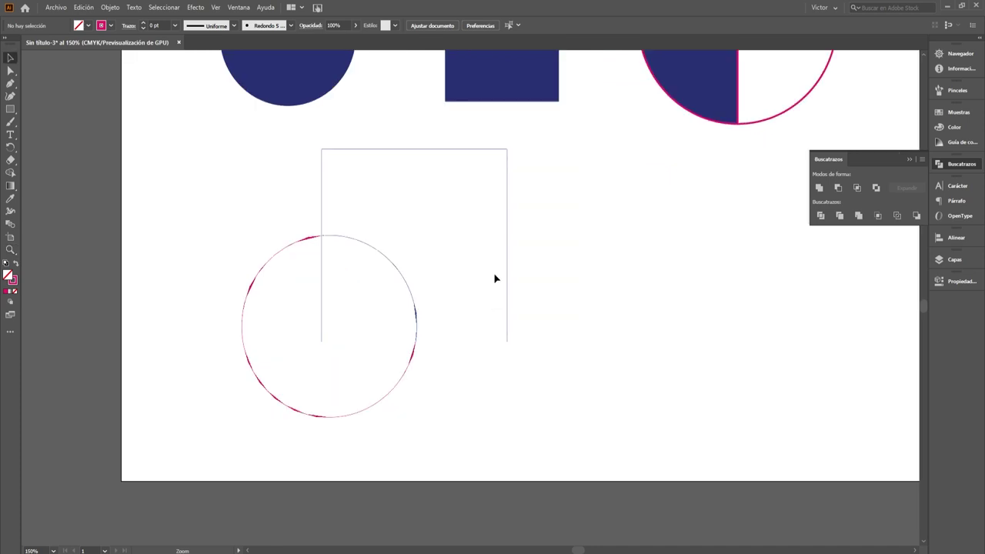
click(507, 268)
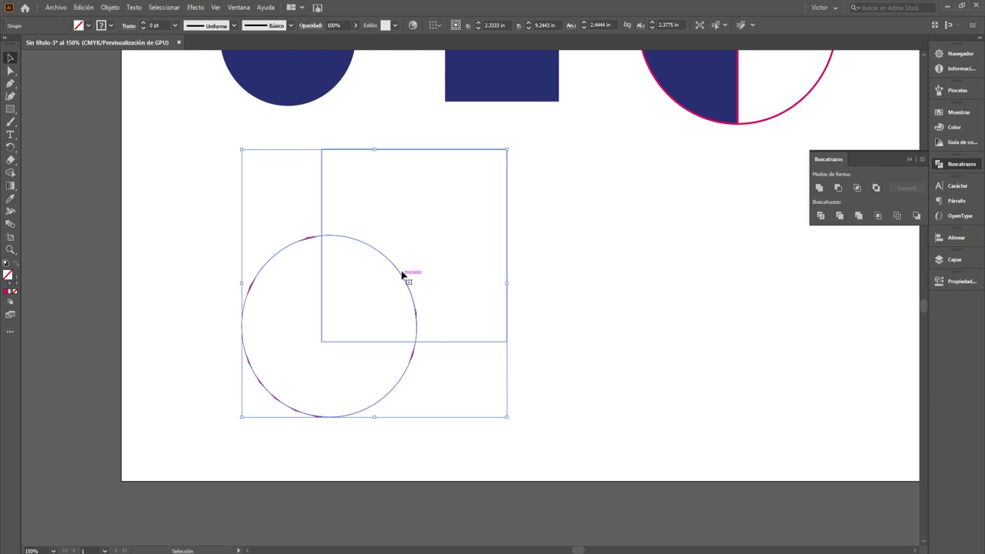
click(639, 297)
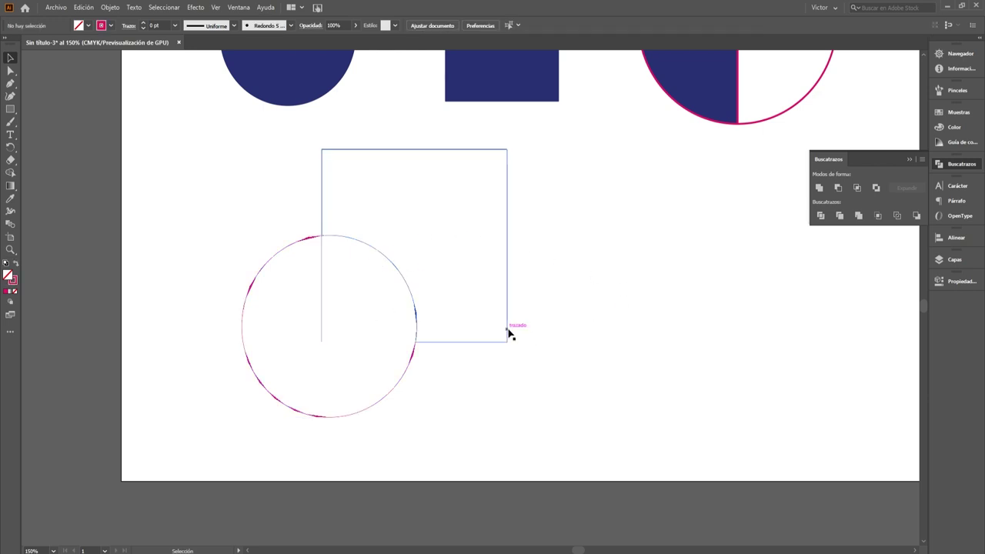
click(417, 321)
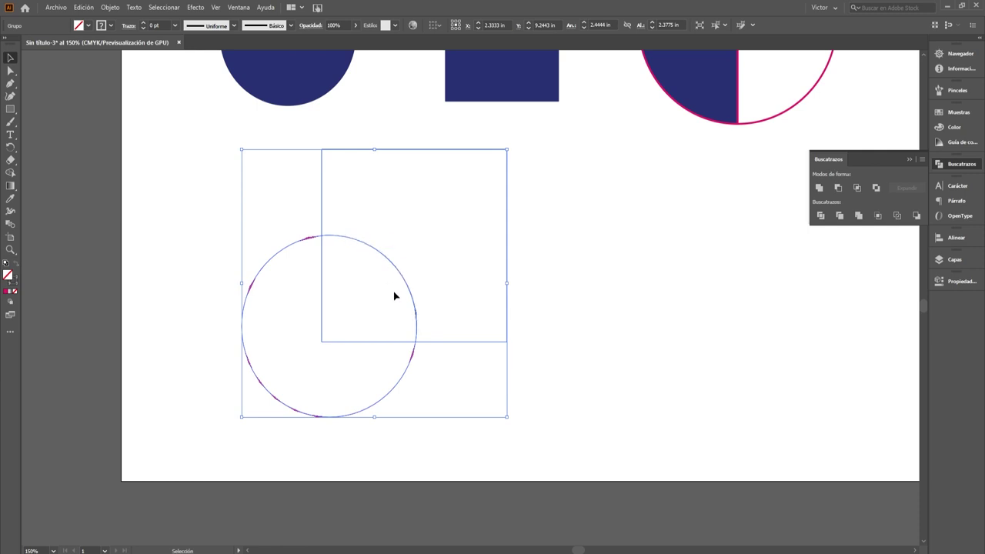
click(588, 277)
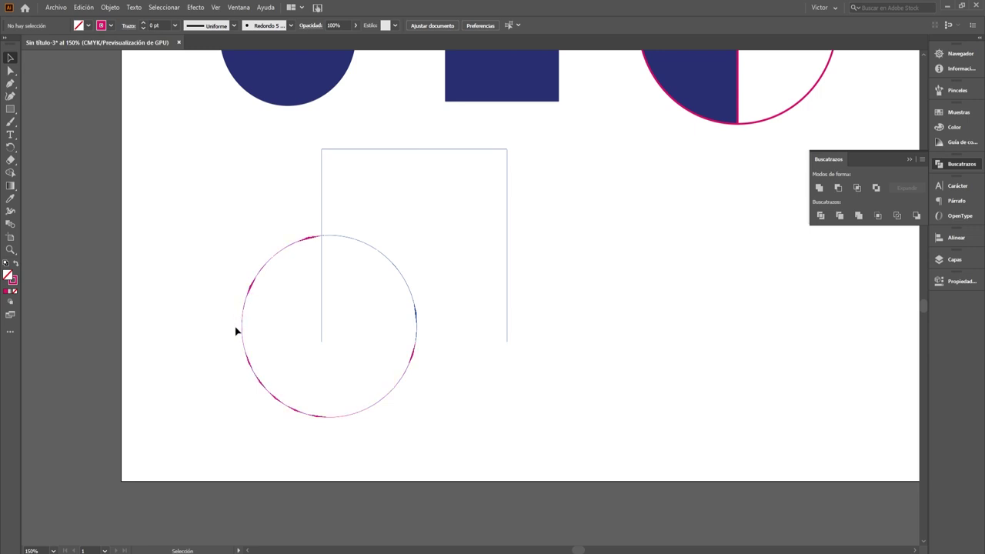
click(323, 301)
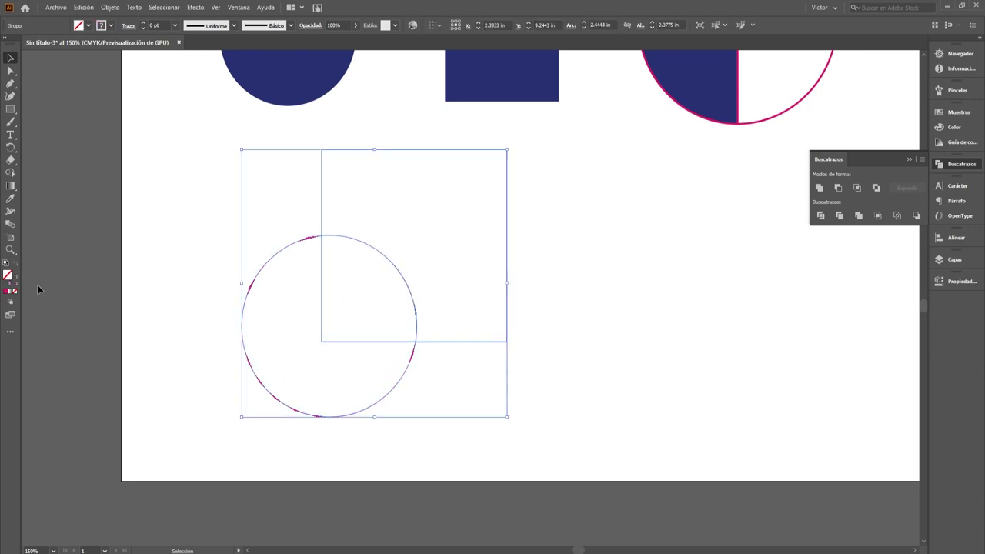
click(13, 286)
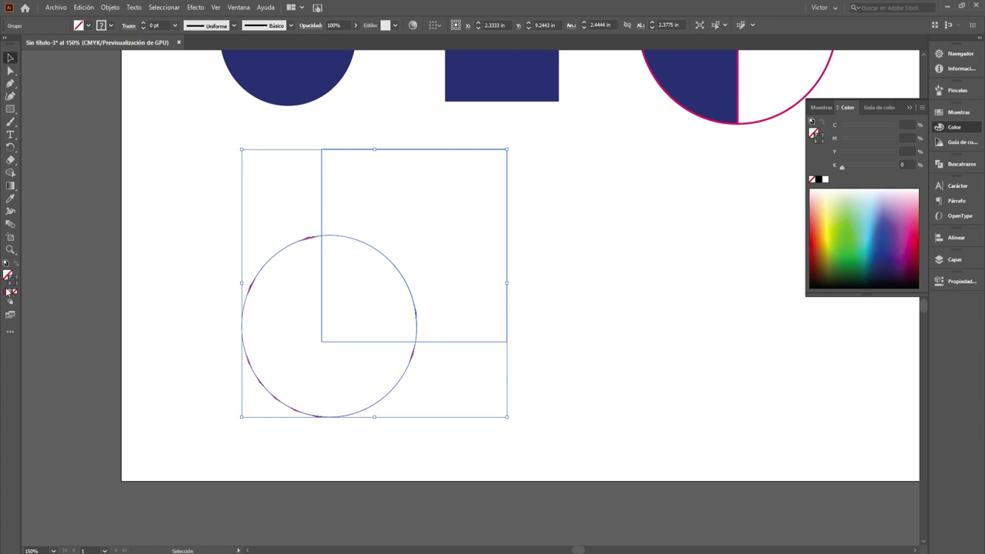
- Give the outlined circle-and-square group a 2 pt magenta stroke
click(7, 292)
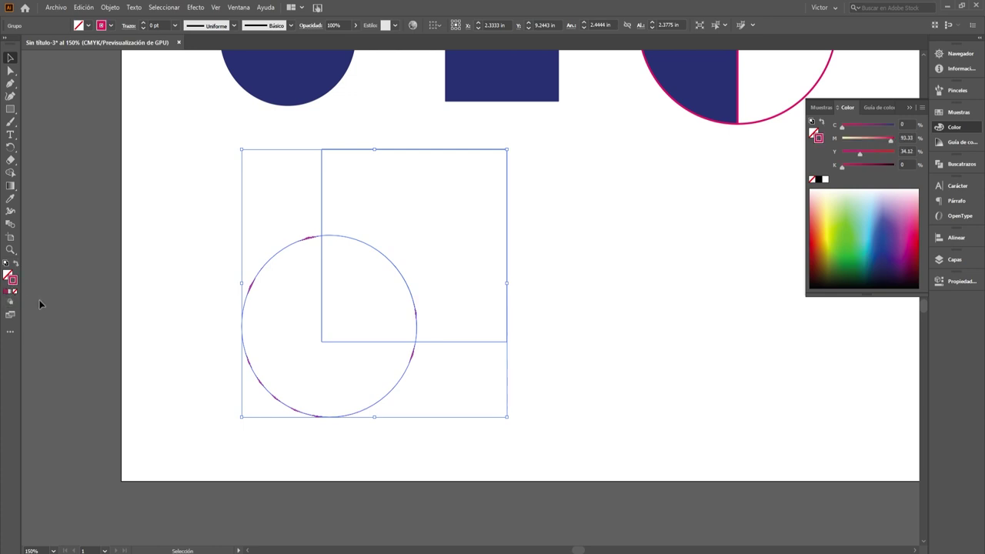
click(150, 193)
click(324, 235)
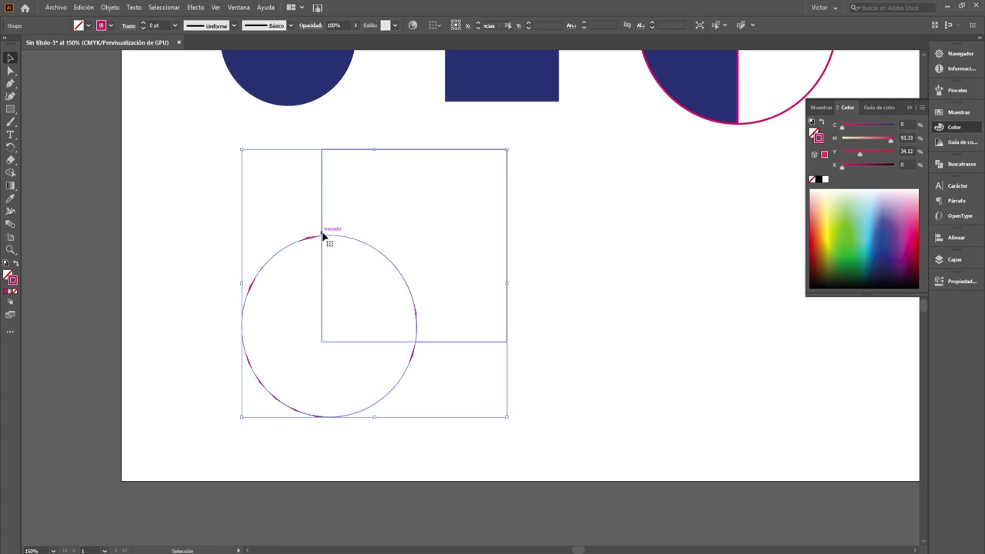
click(144, 23)
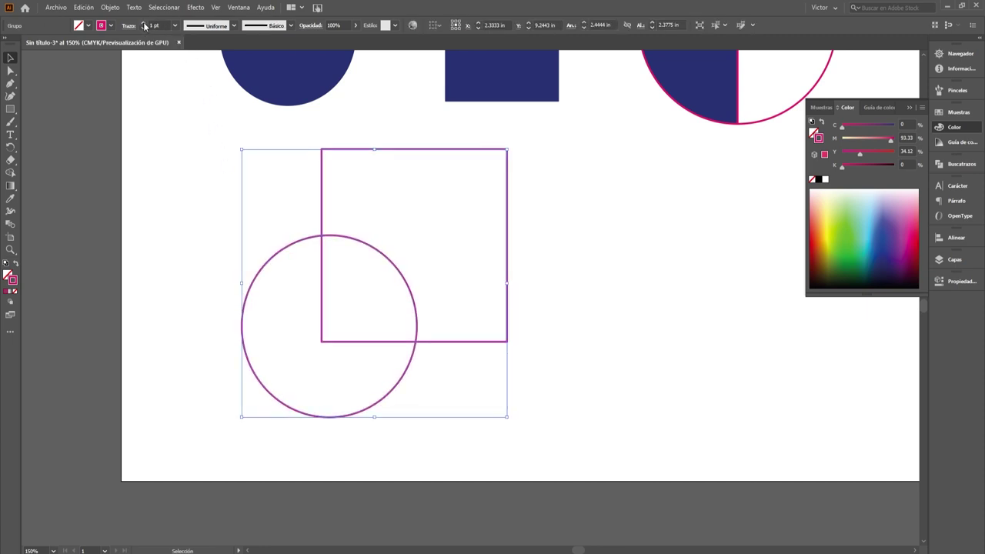
click(144, 24)
click(143, 169)
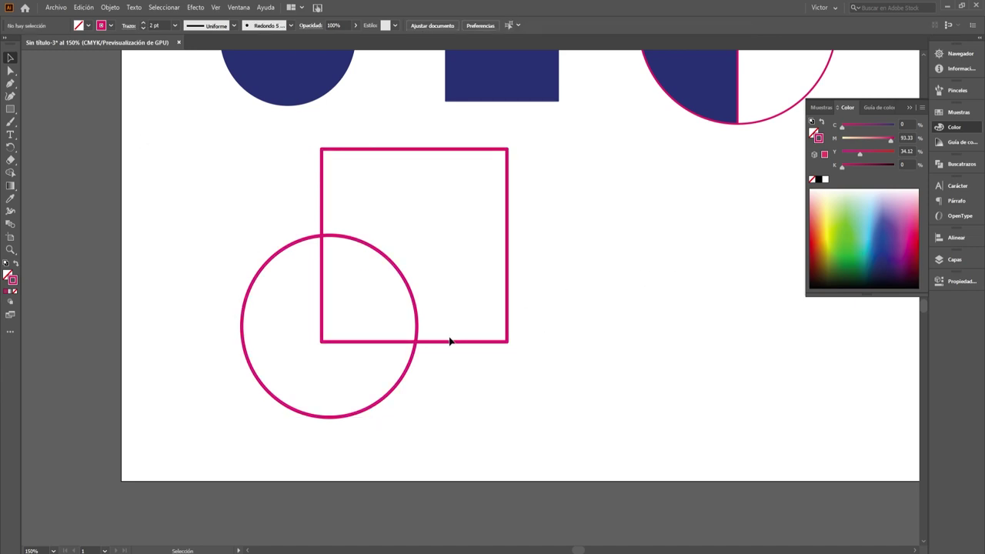
click(418, 344)
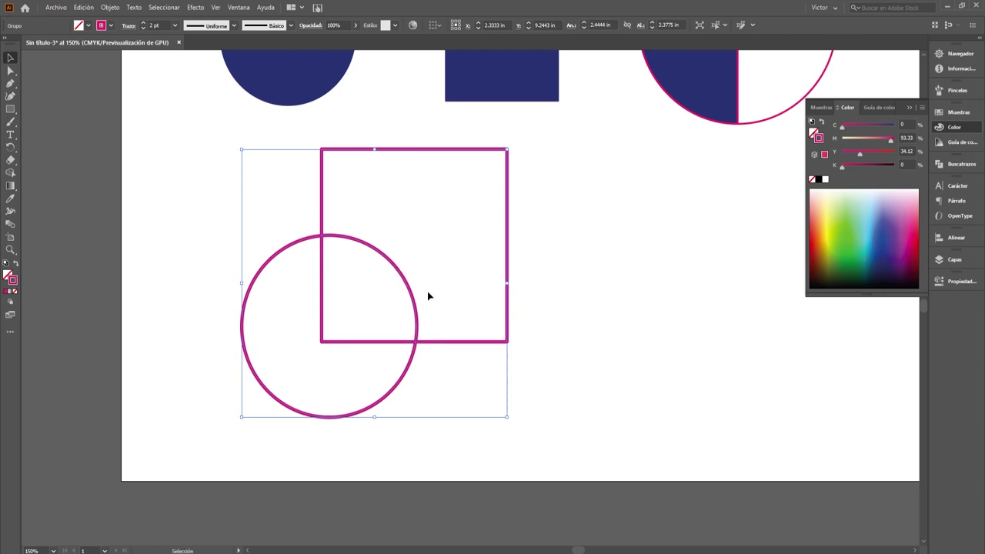
- Zoom out from 150% to 50% to show the whole page
key(z)
alt+click(497, 224)
alt+click(438, 253)
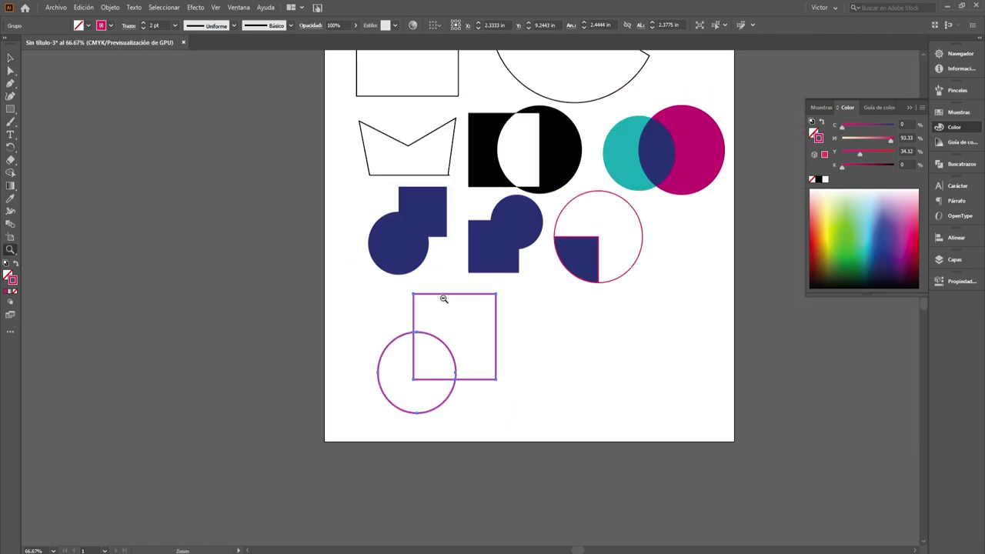
alt+click(446, 297)
- Scale the outlined pair down and place it beside the example row
key(v)
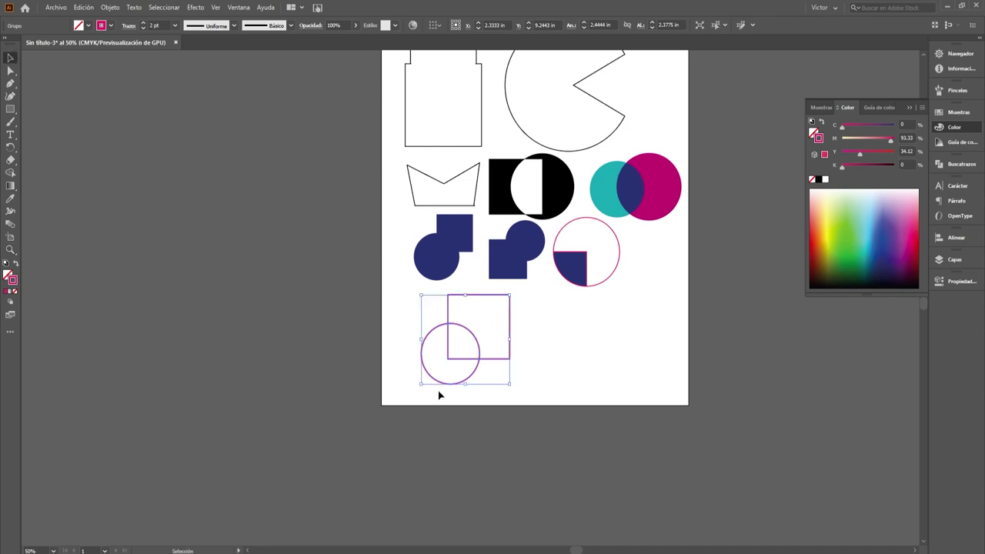
mouse_move(420, 384)
mouse_down()
mouse_move(447, 357)
mouse_move(661, 285)
mouse_up()
click(55, 134)
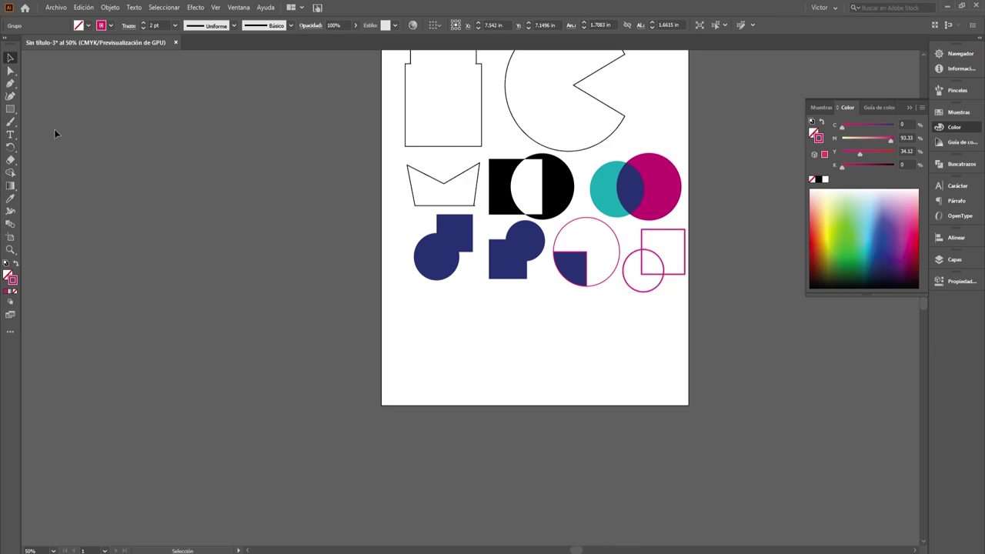
- Draw a square and an overlapping 2 in circle, swapping their magenta stroke to fill
click(16, 110)
drag(408, 326, 470, 388)
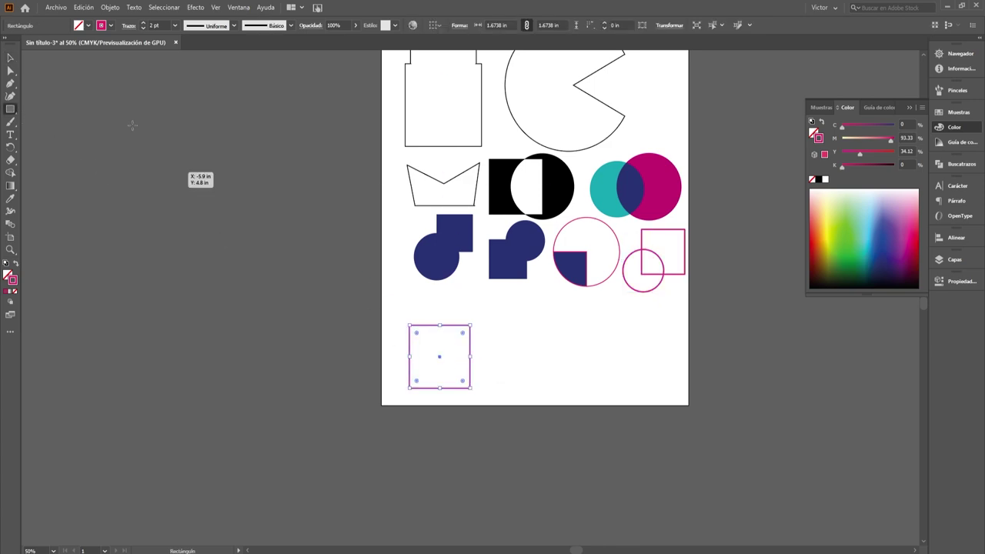
drag(13, 113, 61, 117)
mouse_move(447, 299)
mouse_down()
mouse_move(508, 348)
mouse_move(521, 374)
mouse_move(498, 356)
mouse_up()
click(15, 63)
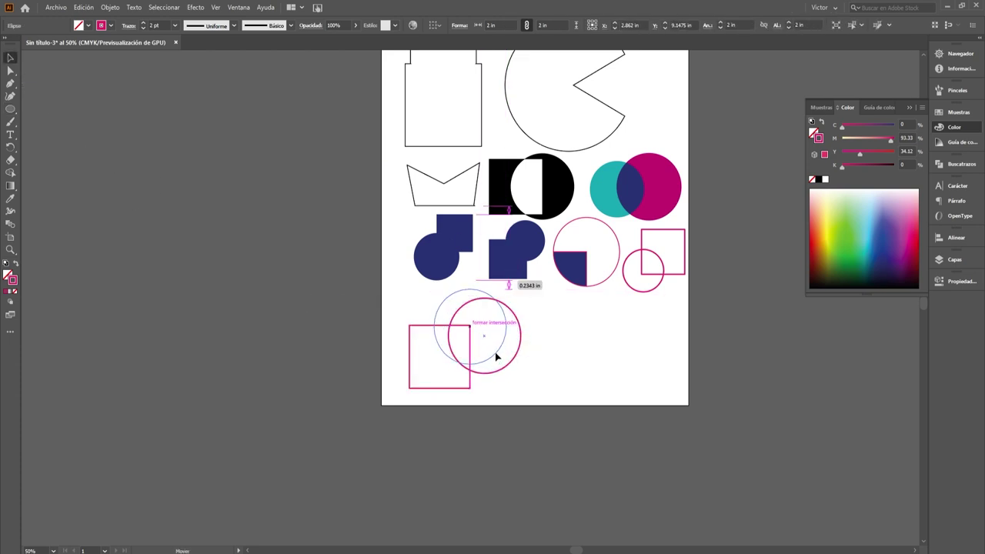
shift+click(464, 383)
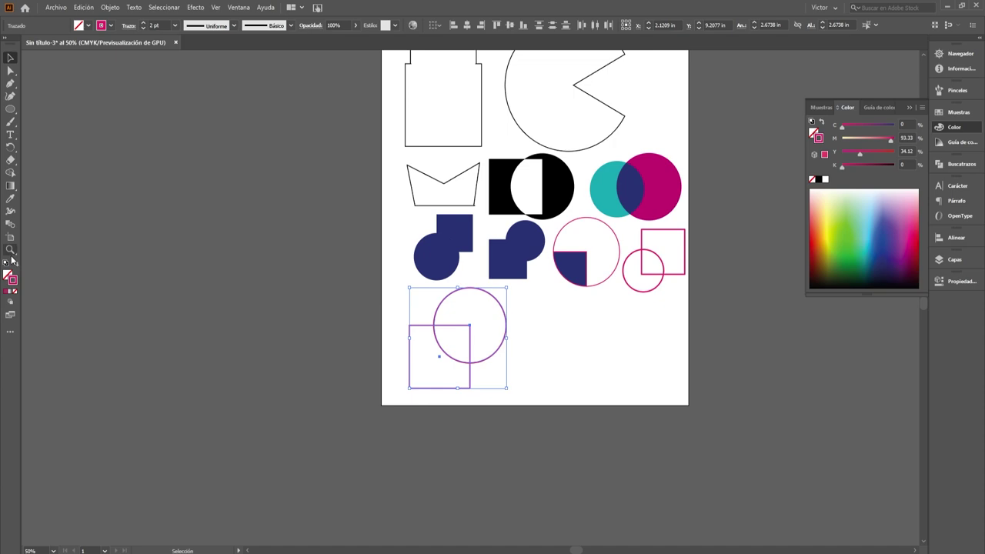
key(shift+x)
click(573, 389)
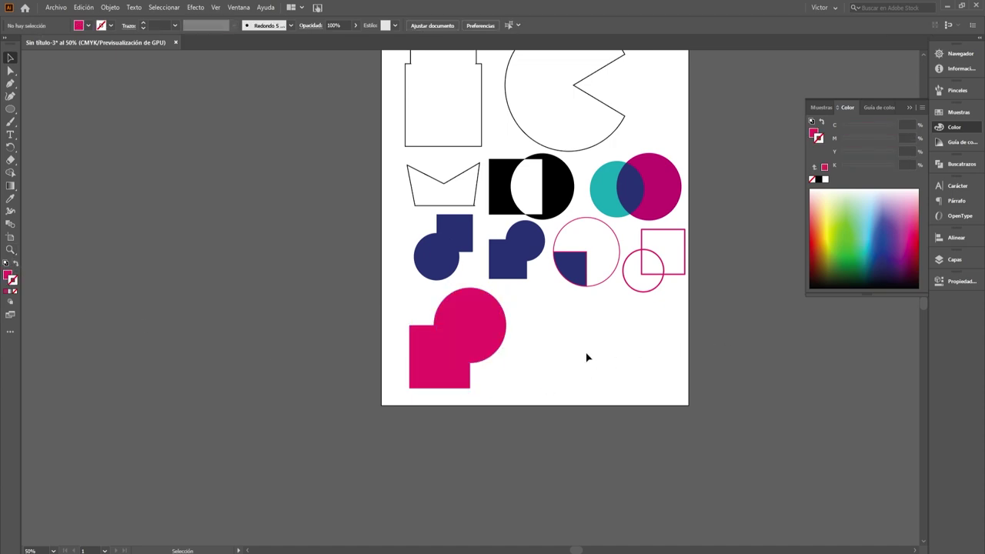
click(493, 336)
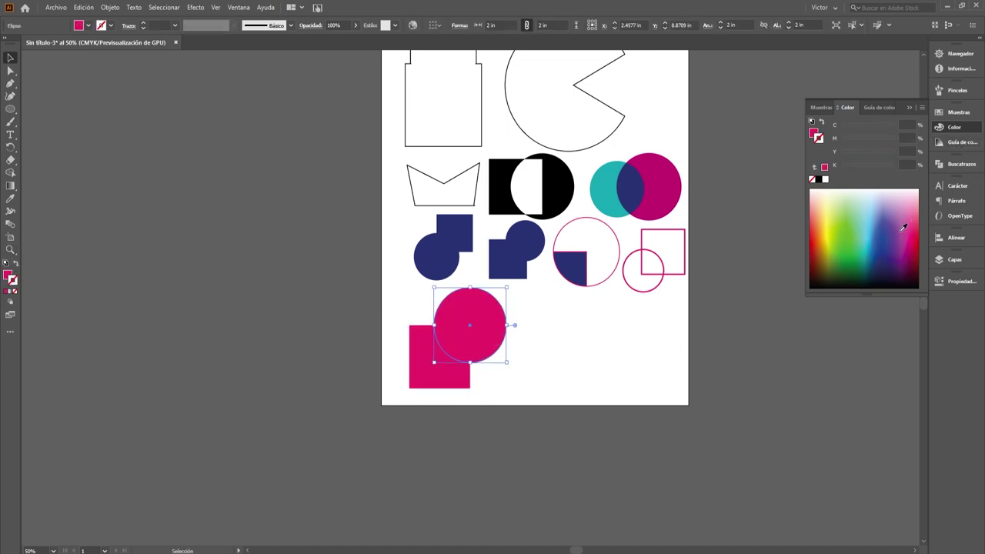
click(888, 251)
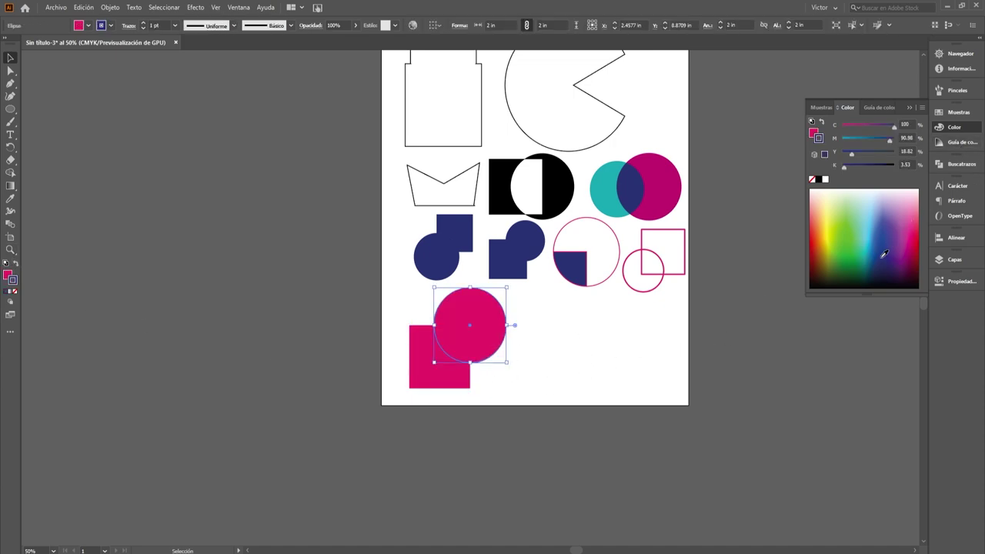
- Make the circle blue with no stroke and select it together with the square
click(15, 290)
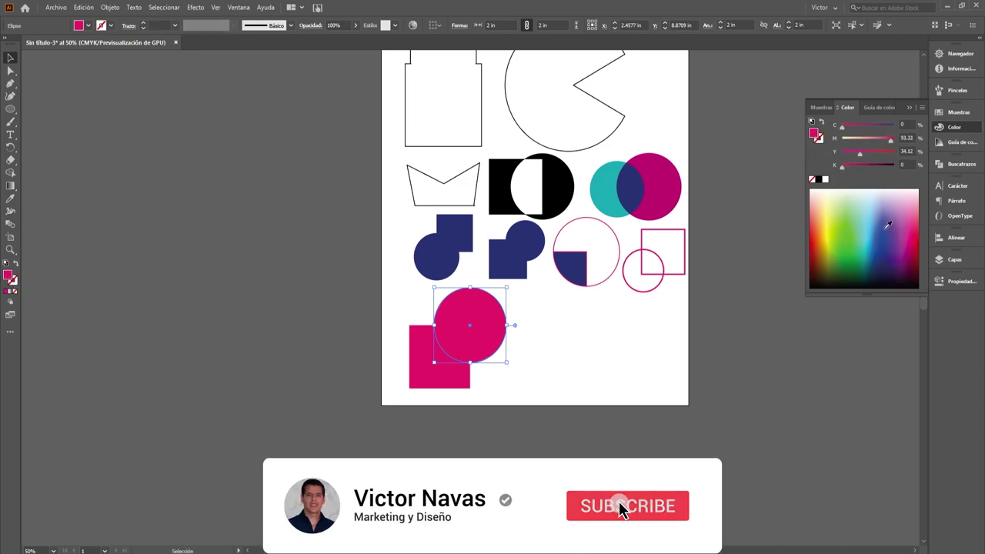
click(878, 243)
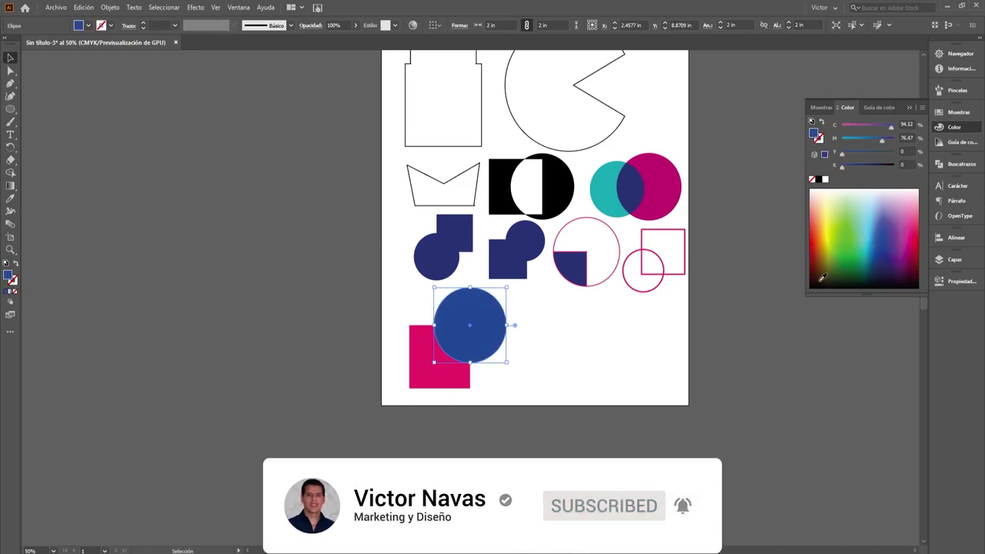
click(961, 164)
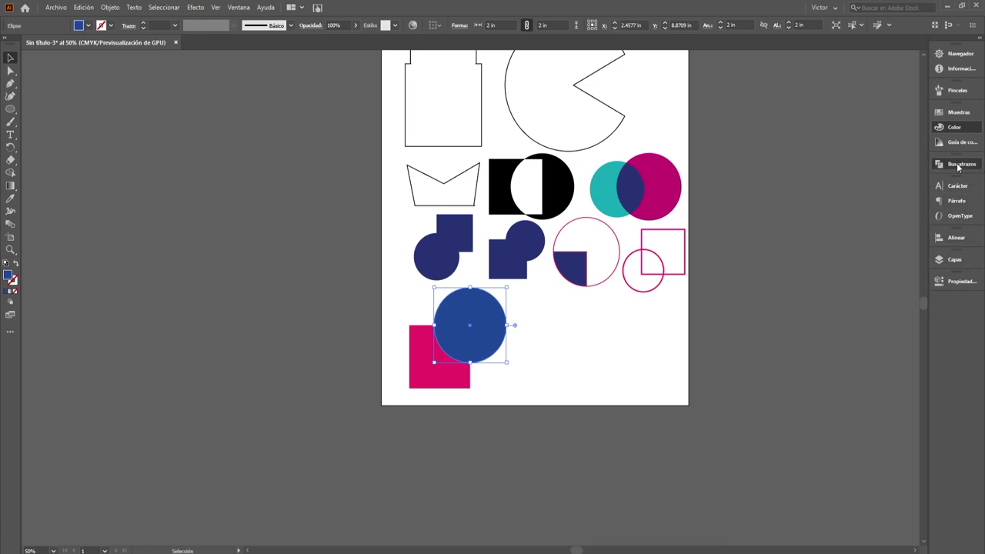
drag(536, 397, 409, 310)
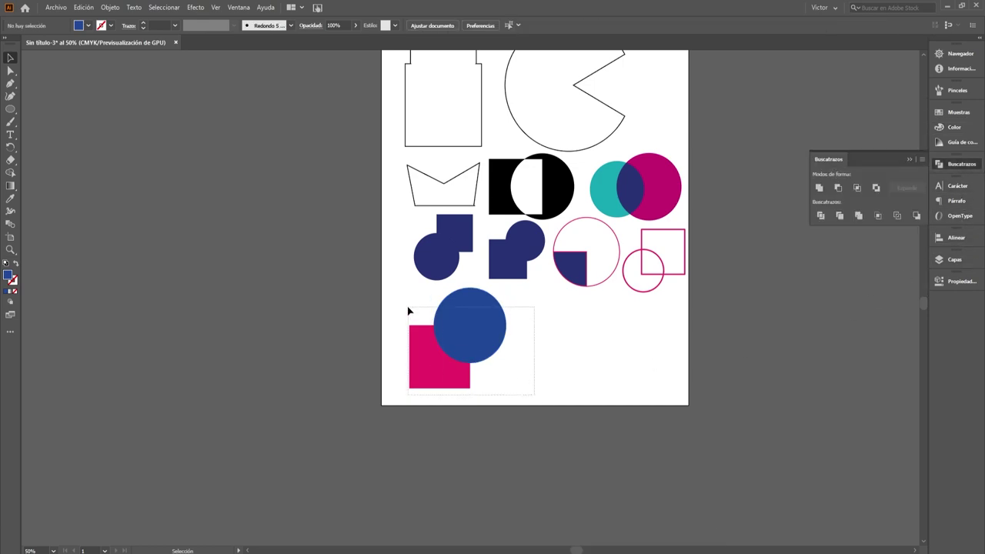
drag(469, 328, 508, 341)
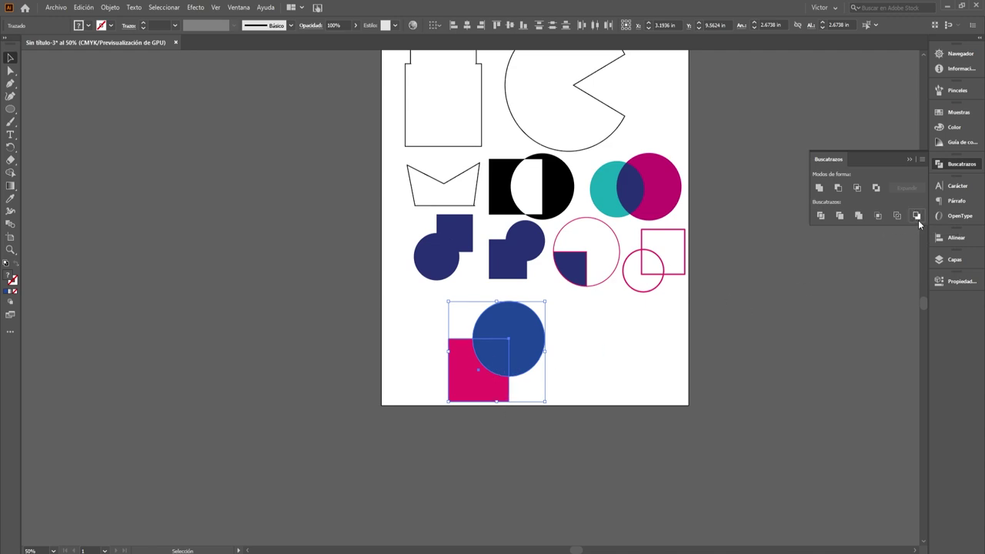
- Apply Minus Back so the square cuts the lower-left quarter out of the circle
click(916, 217)
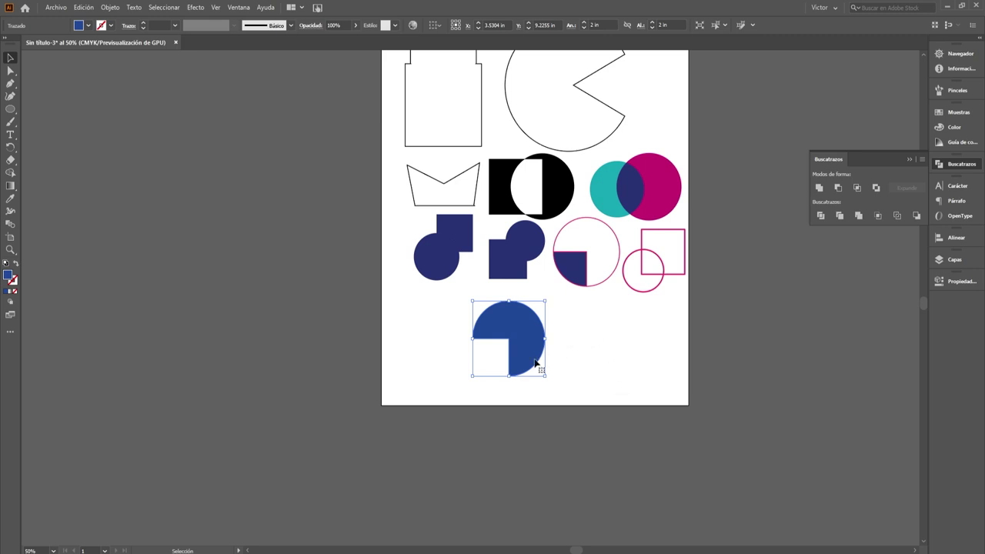
key(a)
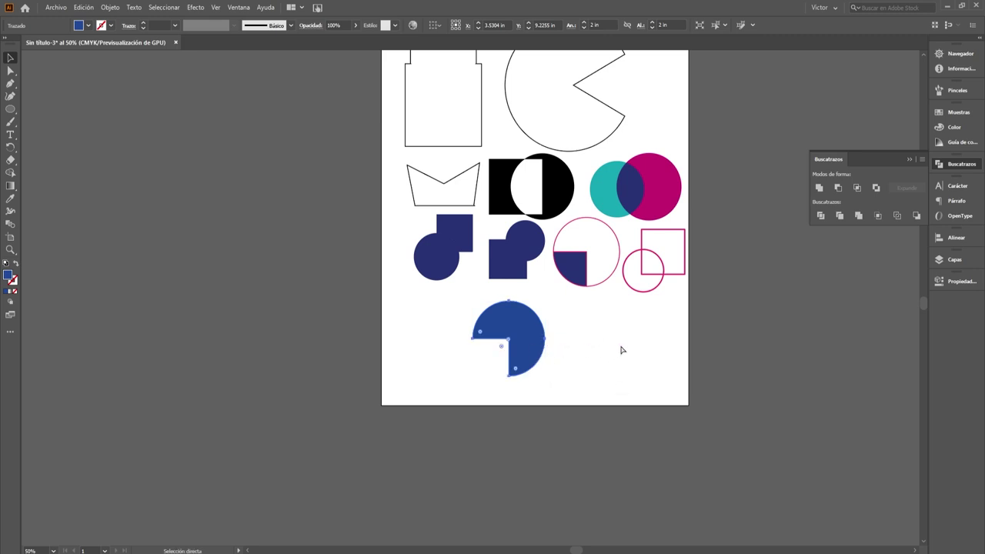
key(ctrl+z)
key(v)
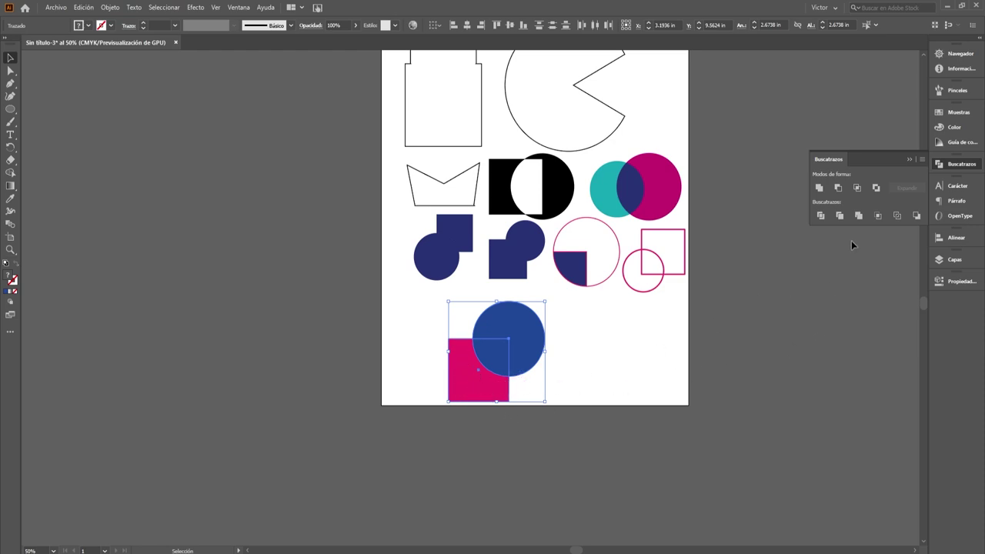
click(916, 215)
click(597, 352)
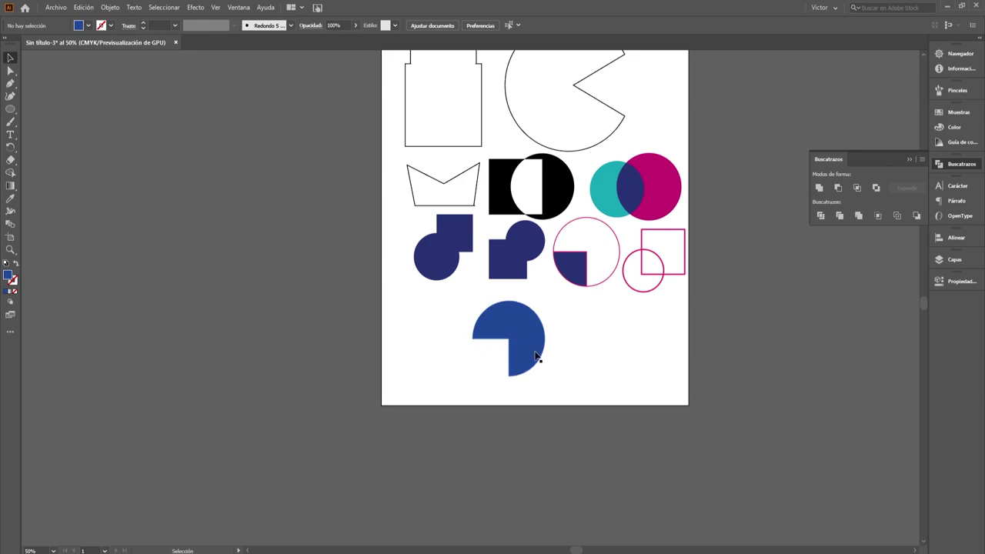
- Move the cut blue circle to the lower left beneath the other examples
mouse_move(510, 370)
mouse_down()
mouse_move(754, 273)
mouse_move(449, 344)
mouse_up()
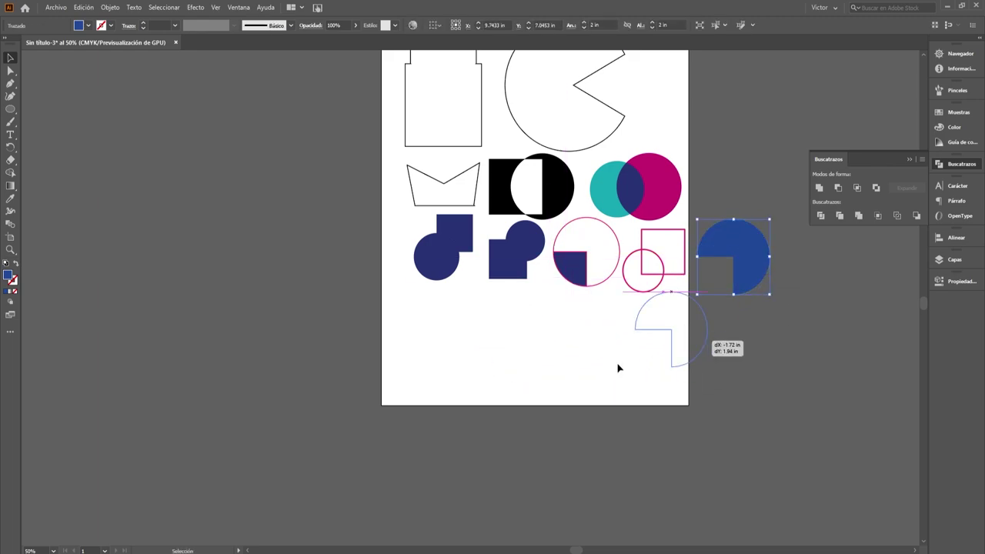
click(549, 353)
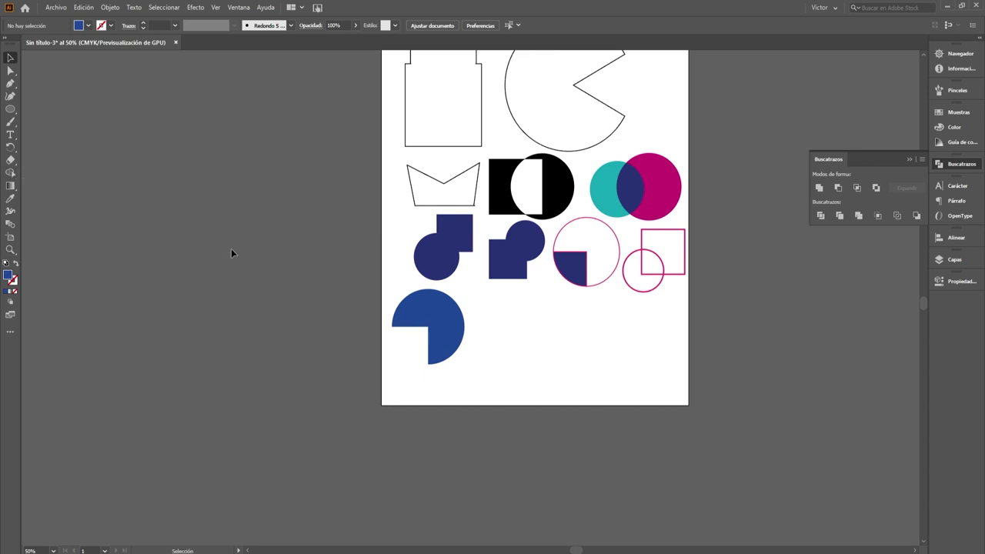
scroll(585, 324, up, 1)
scroll(585, 324, up, 2)
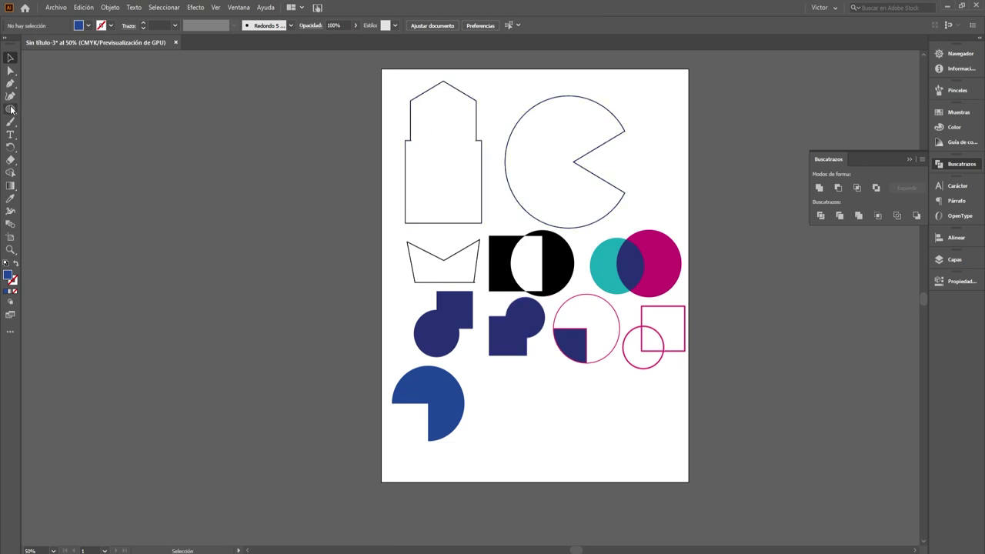
- Add a second artboard beside the first
click(434, 26)
click(531, 194)
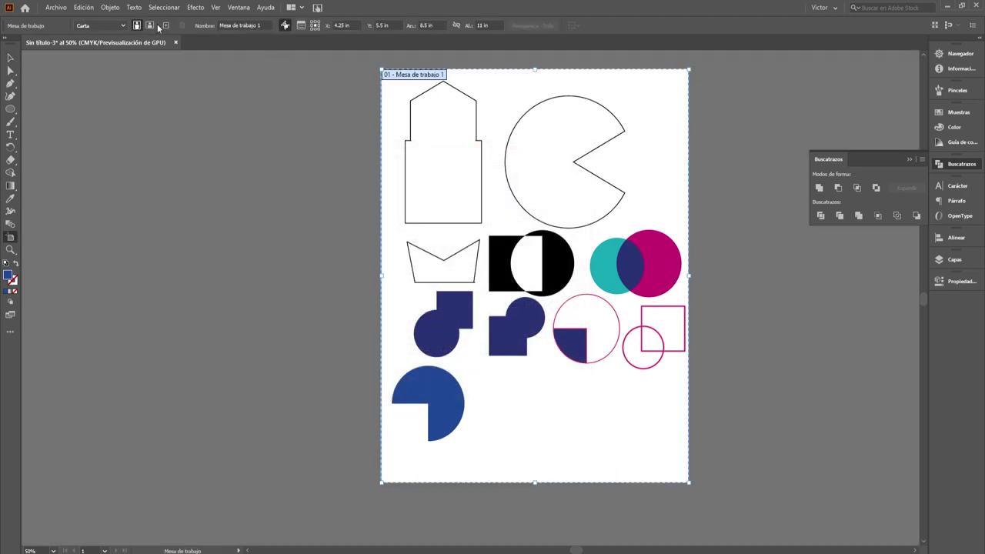
click(165, 25)
click(10, 58)
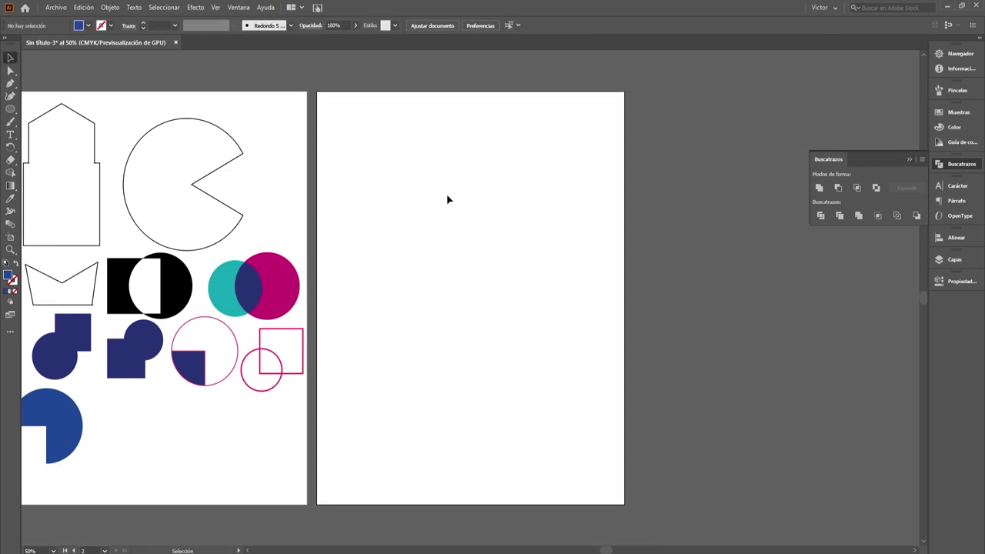
- Draw a blue square and an overlapping 3.772 in circle on the second artboard
click(10, 110)
click(74, 108)
drag(372, 159, 499, 291)
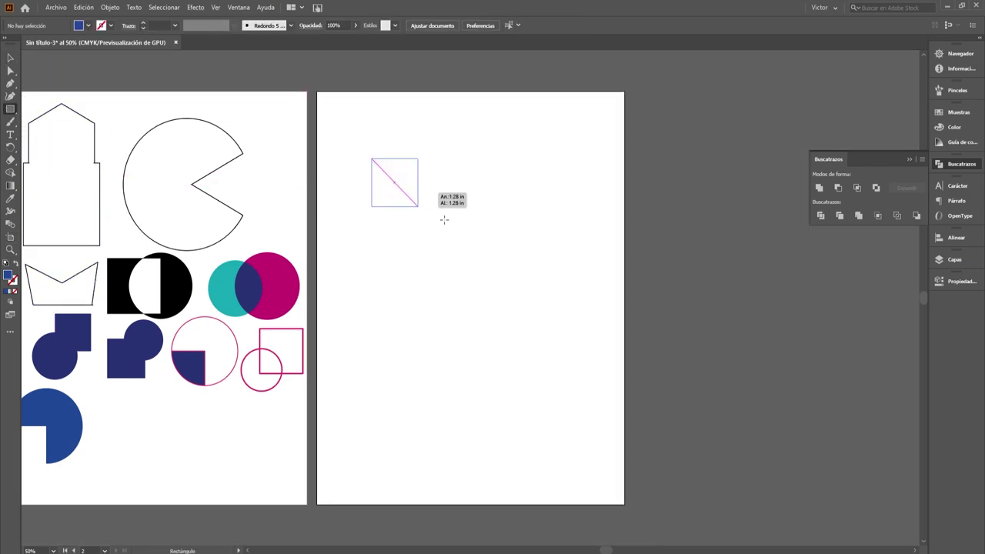
click(10, 110)
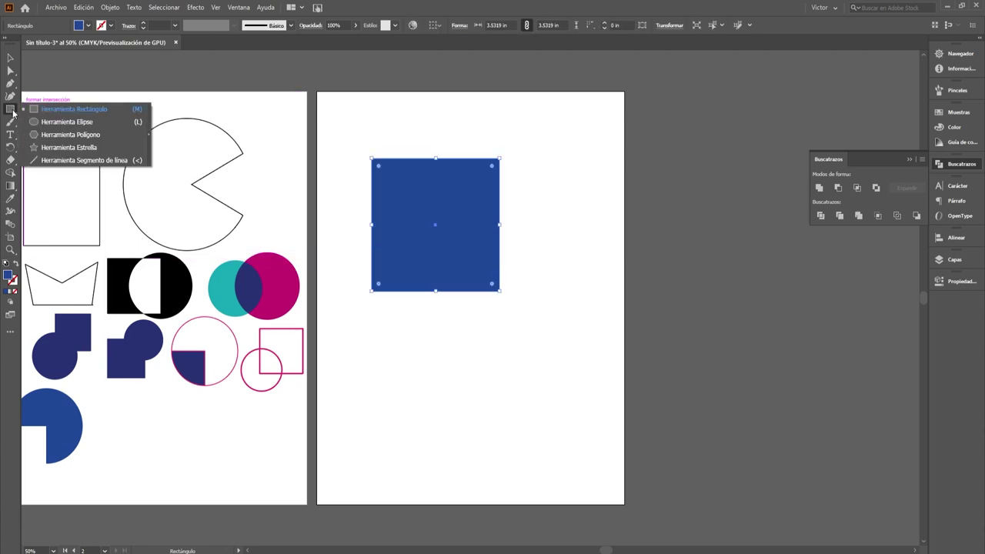
click(66, 122)
drag(446, 146, 582, 288)
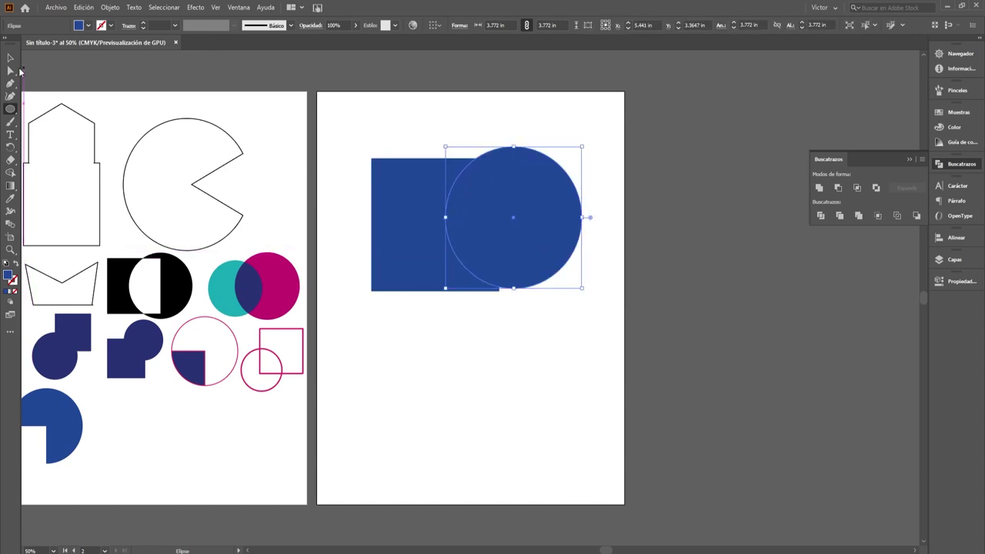
key(v)
- Centre the square and circle vertically, shift them slightly left, and select the circle
shift+click(409, 210)
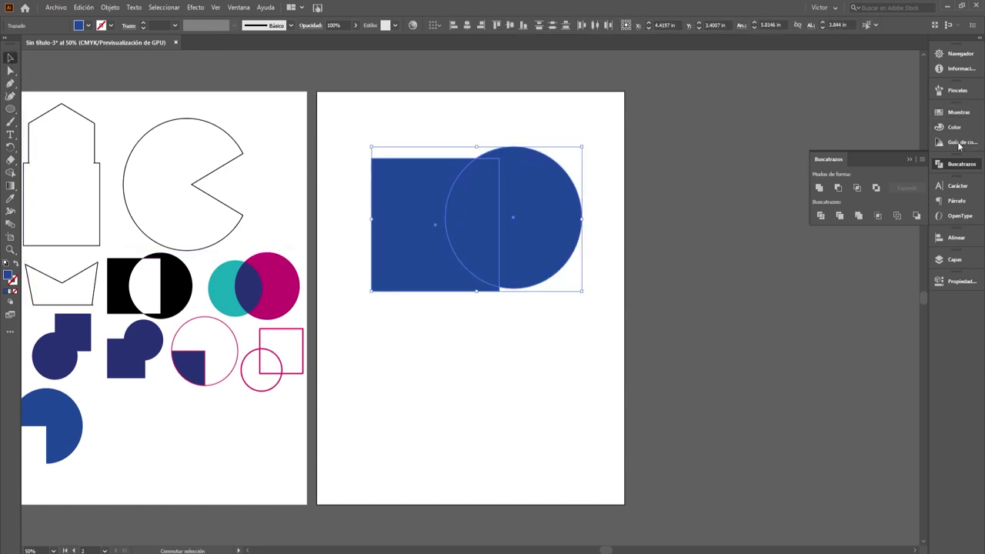
click(958, 237)
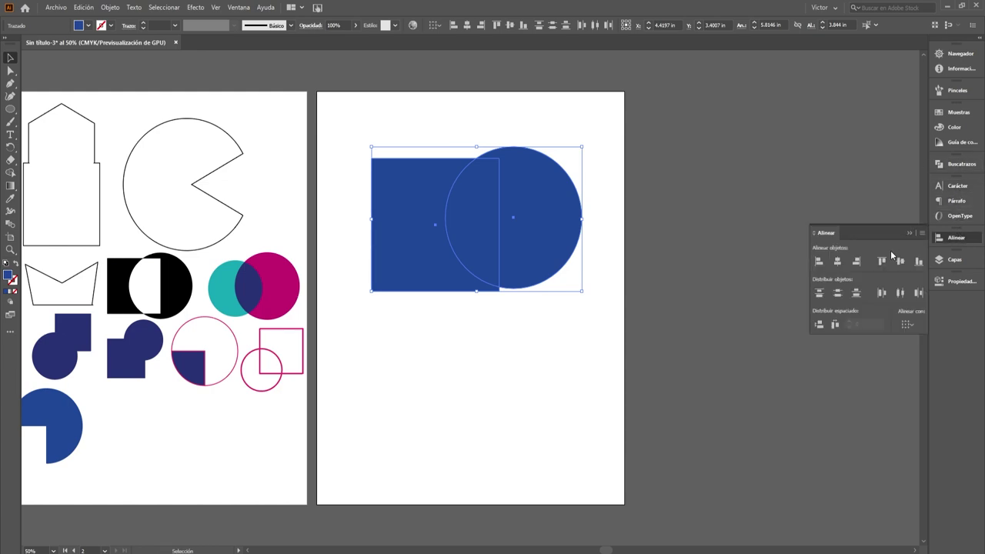
click(901, 261)
click(910, 234)
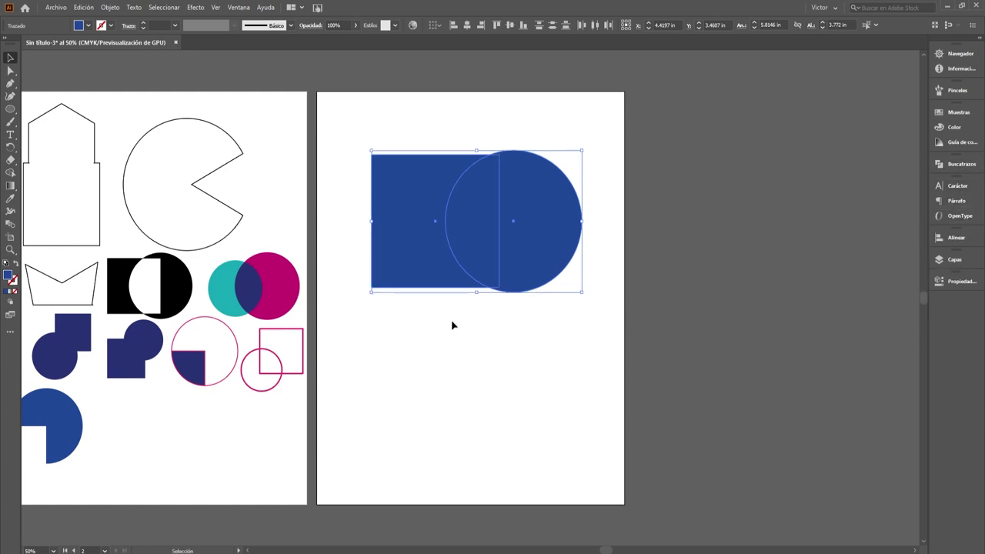
drag(559, 247, 547, 247)
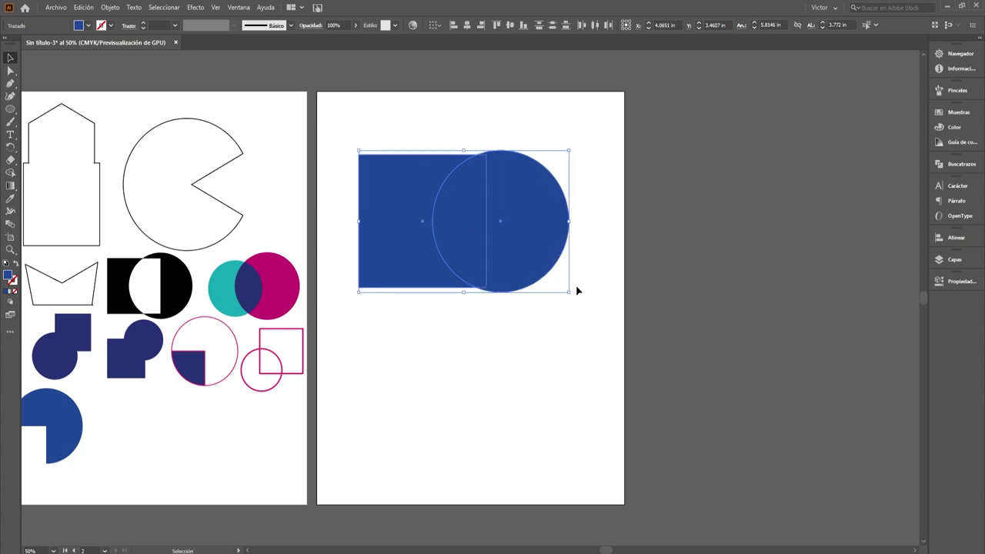
click(575, 284)
click(554, 231)
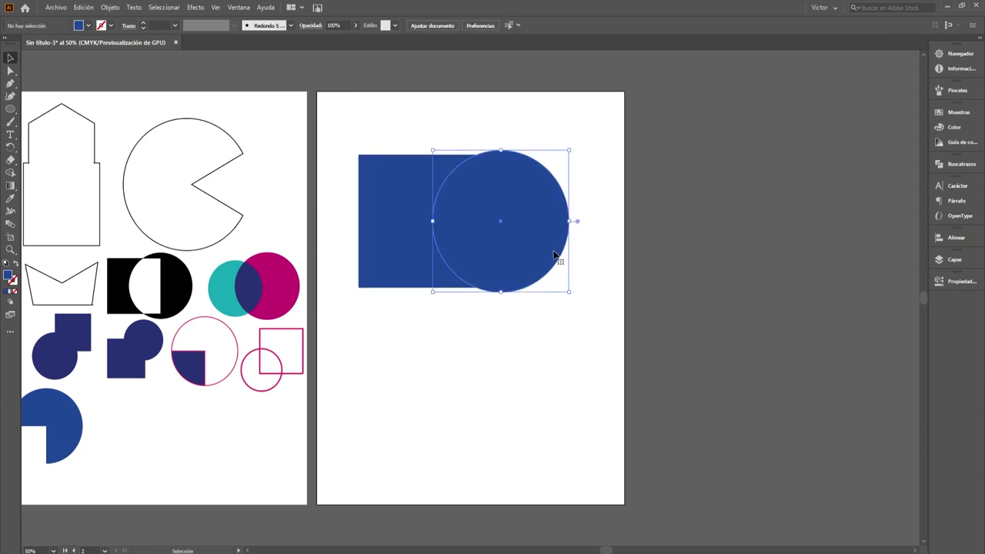
click(958, 127)
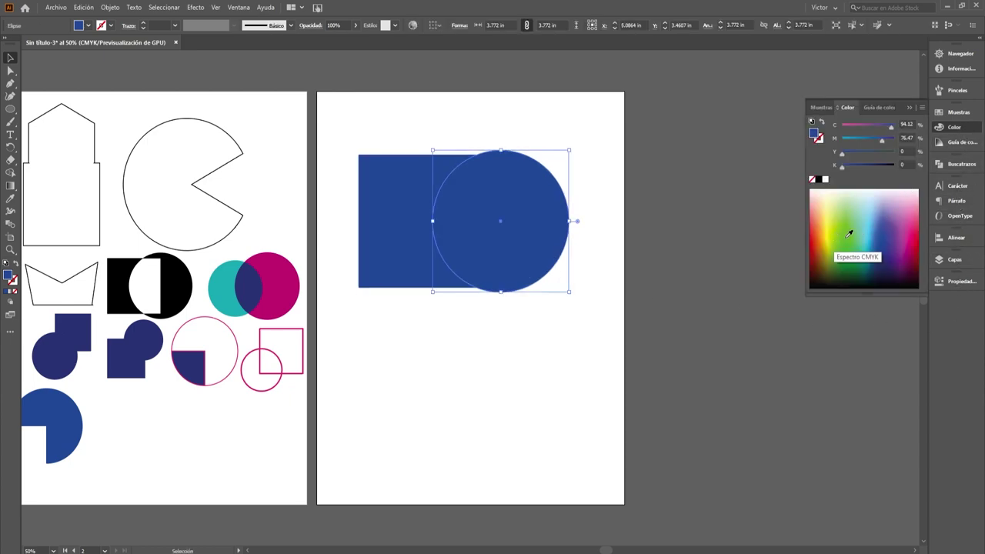
- Fill the circle green and nudge both shapes slightly right
click(838, 233)
click(576, 329)
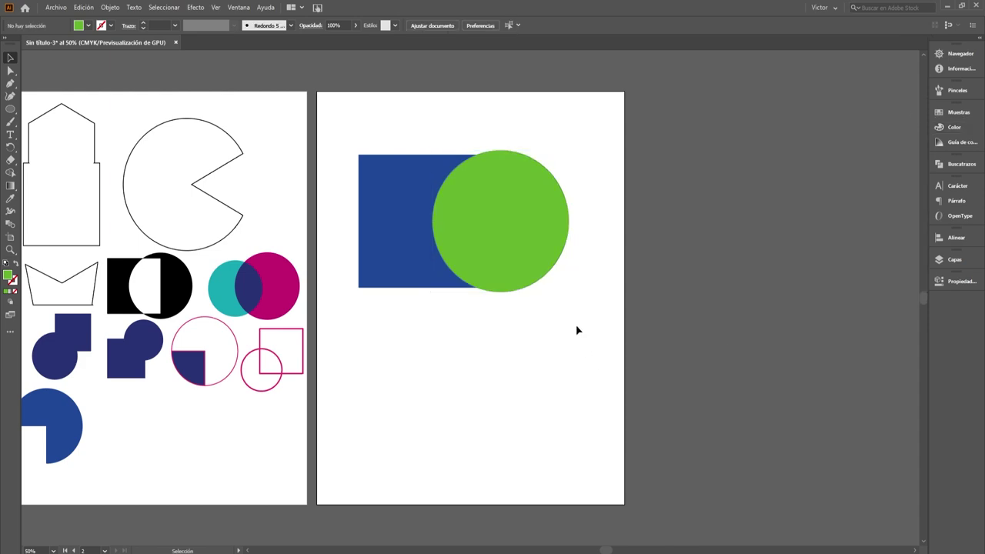
drag(575, 327, 391, 165)
drag(509, 272, 517, 272)
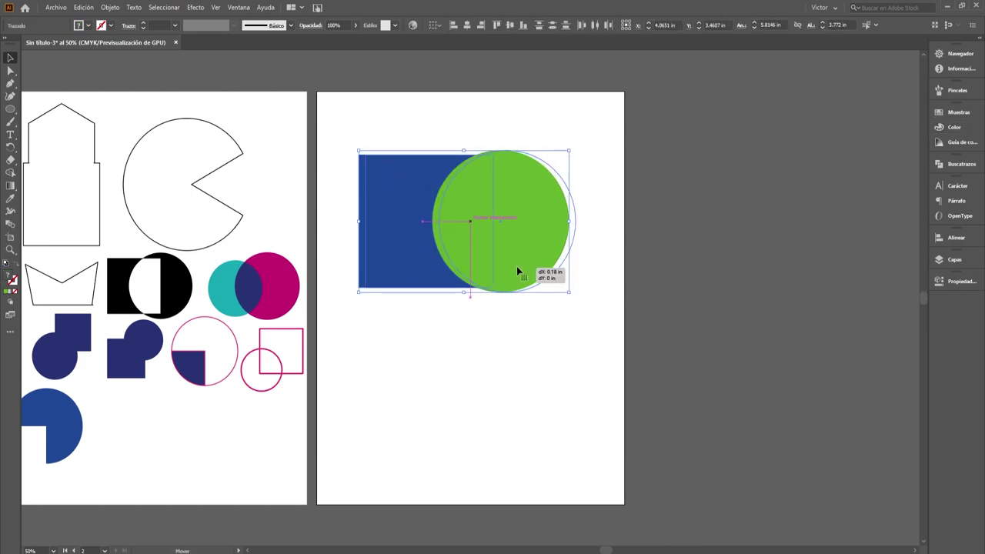
click(506, 341)
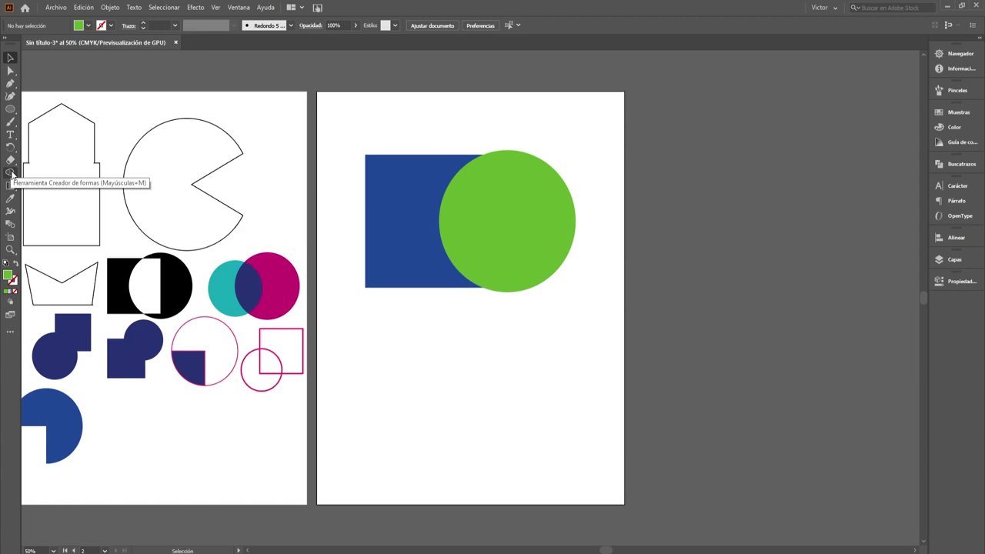
- Try the Shape Builder tool and reselect the square and green circle together
click(11, 173)
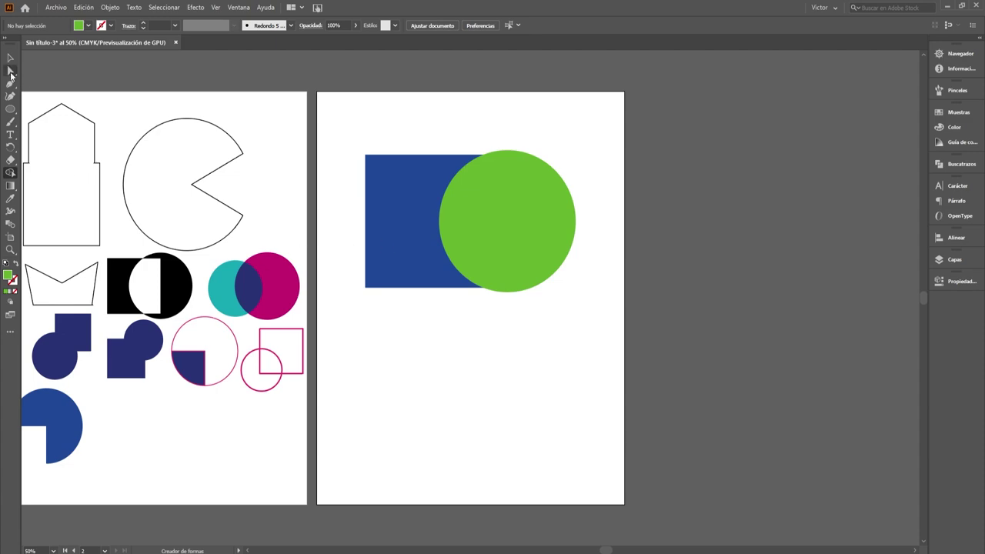
click(10, 58)
click(411, 229)
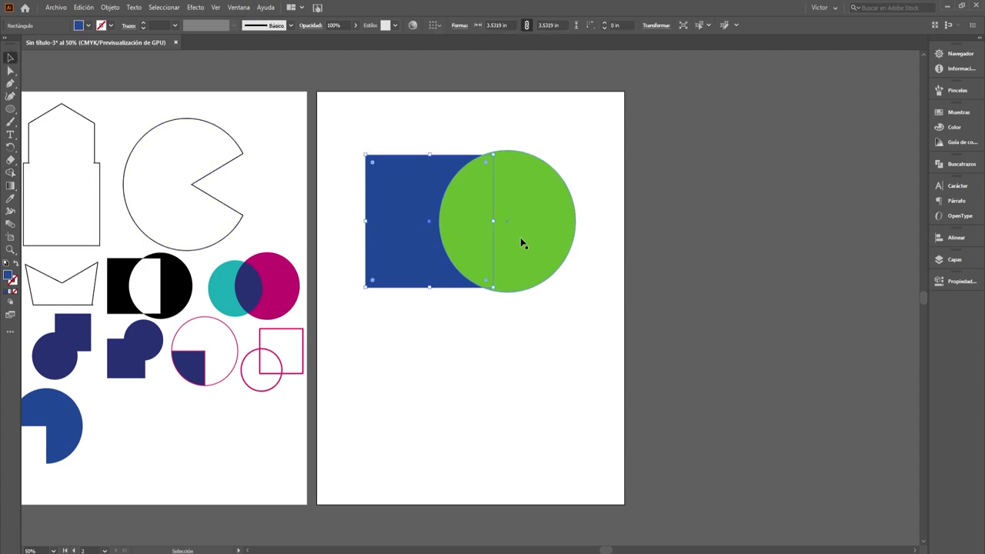
shift+click(522, 244)
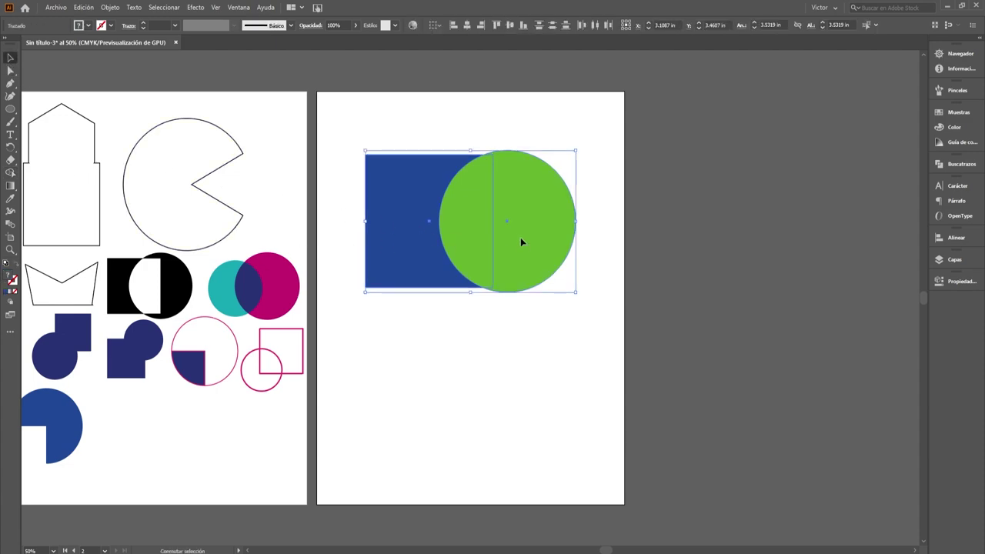
click(11, 174)
click(10, 58)
click(435, 309)
drag(435, 309, 536, 285)
click(544, 267)
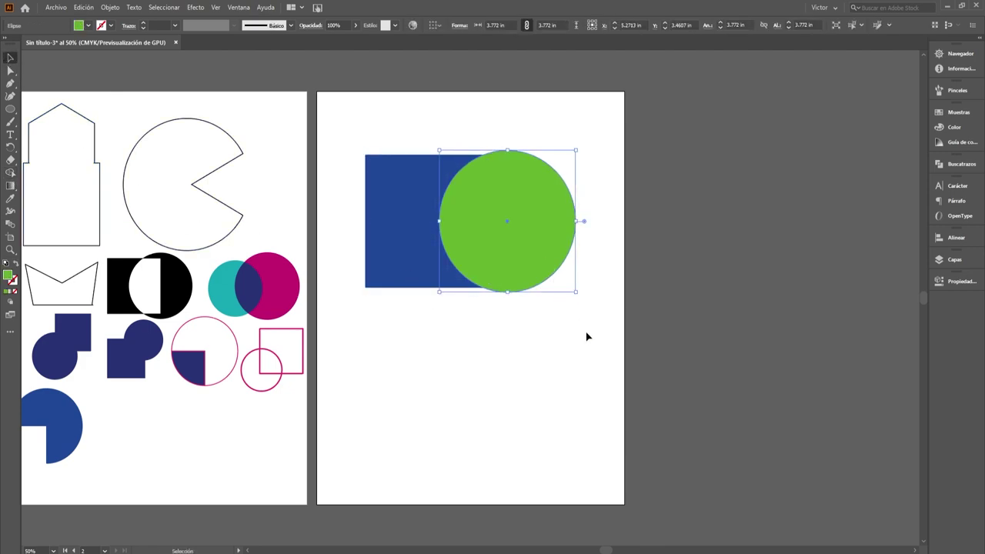
mouse_move(588, 334)
mouse_down()
mouse_move(392, 204)
mouse_move(377, 176)
mouse_up()
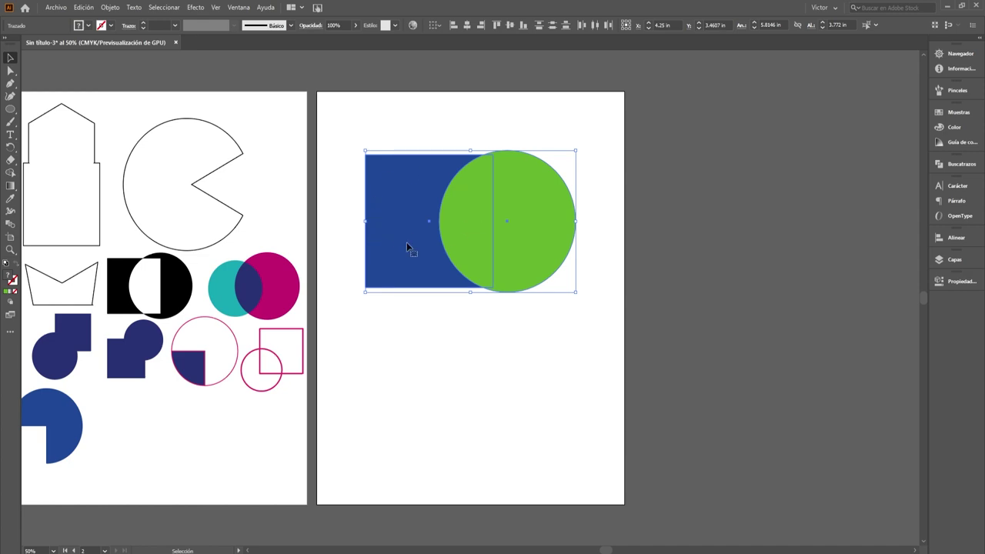
- Merge the blue rectangle, the overlap and the semicircle into one green shape with Shape Builder
click(10, 174)
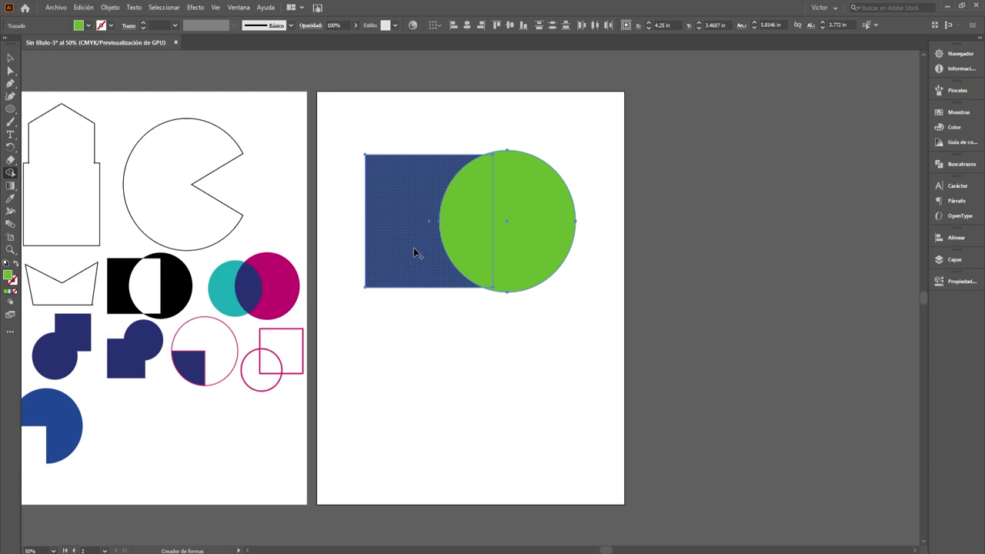
drag(413, 247, 432, 248)
drag(439, 265, 454, 250)
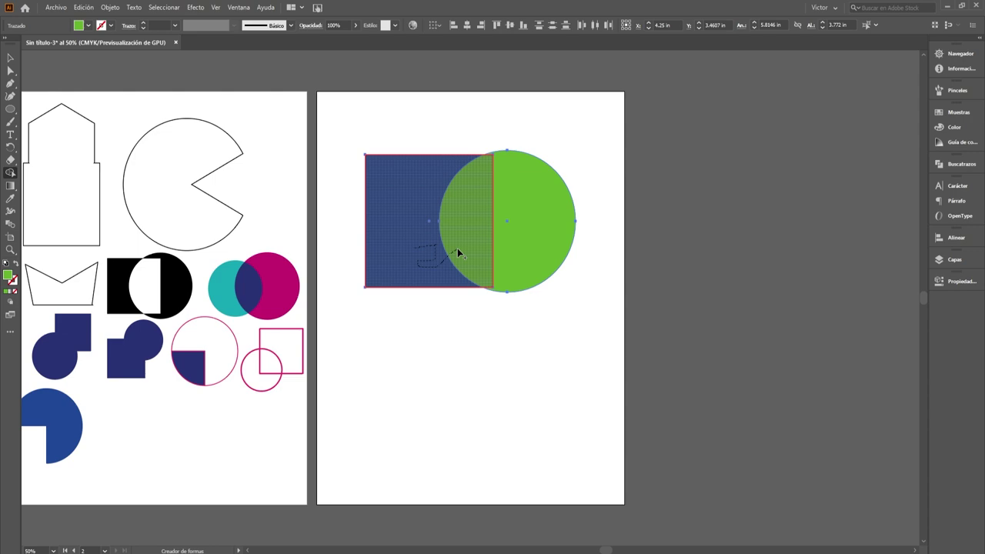
drag(446, 249, 441, 249)
drag(456, 235, 457, 236)
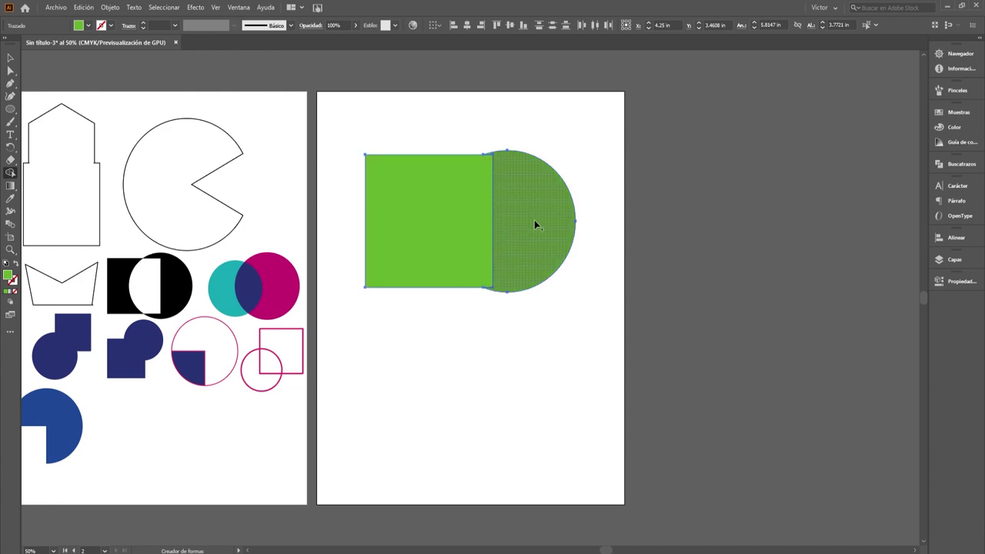
drag(534, 219, 466, 217)
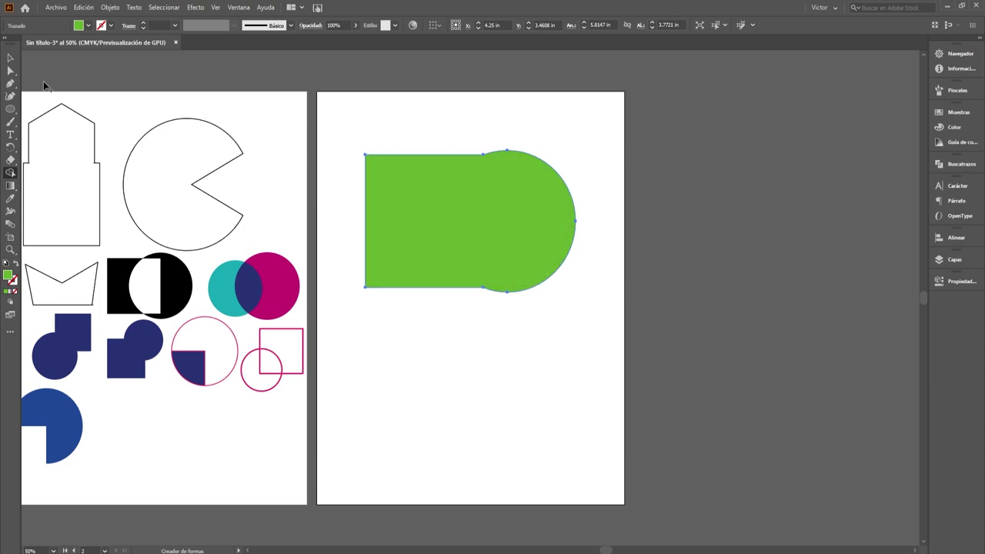
- Rotate the green arch upright with its rounded end on top and shrink it to about 1.15 × 1.77 in
click(10, 58)
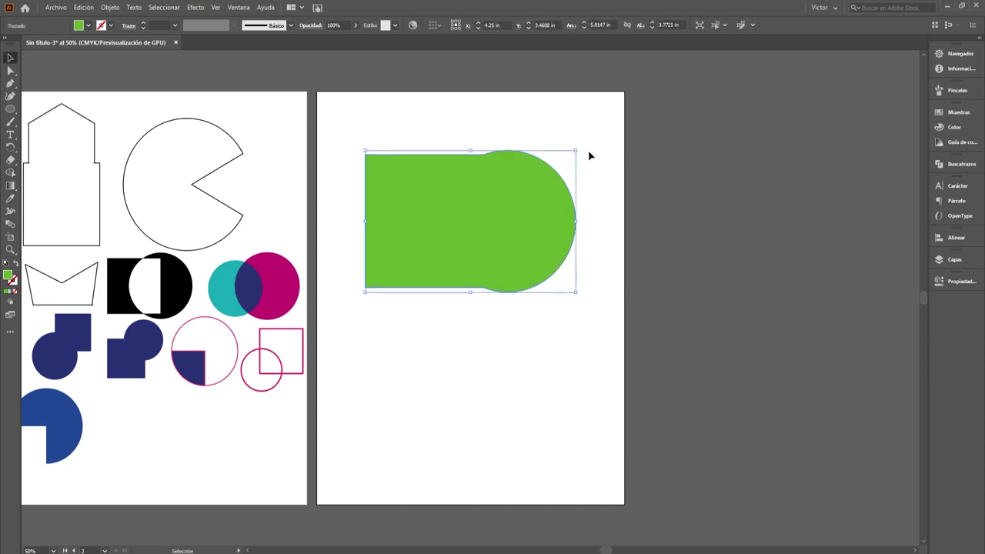
drag(578, 146, 398, 145)
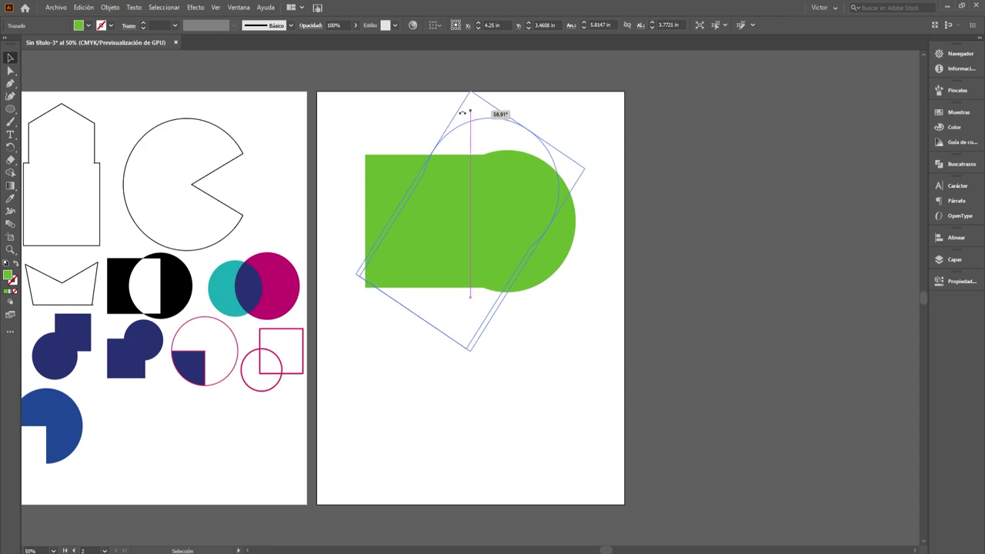
click(610, 311)
click(475, 183)
mouse_move(655, 306)
mouse_down()
mouse_move(526, 339)
mouse_move(444, 179)
mouse_move(332, 148)
mouse_move(442, 211)
mouse_move(483, 268)
mouse_up()
- Draw a green triangle, about 2.73 × 2.37 in, directly beneath the arch
click(596, 273)
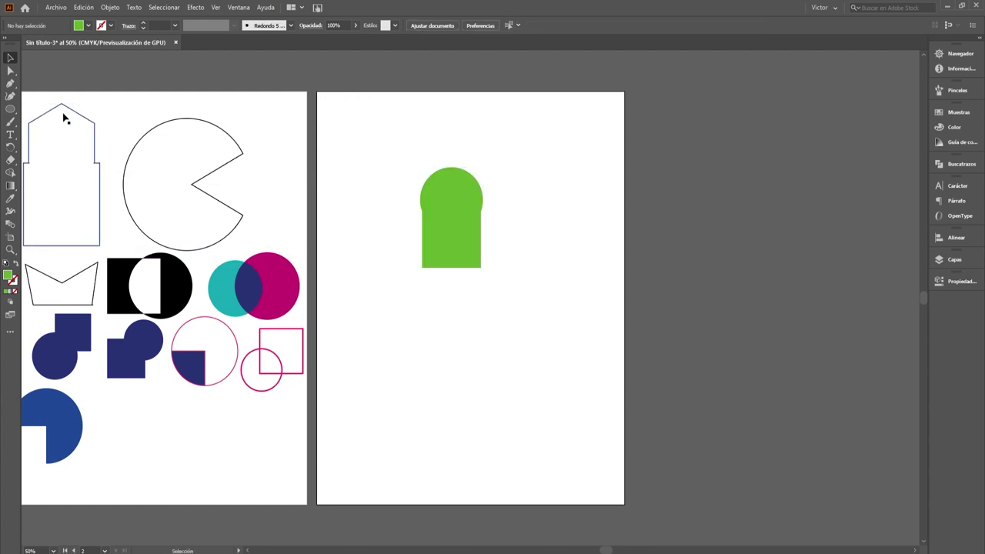
drag(10, 108, 61, 137)
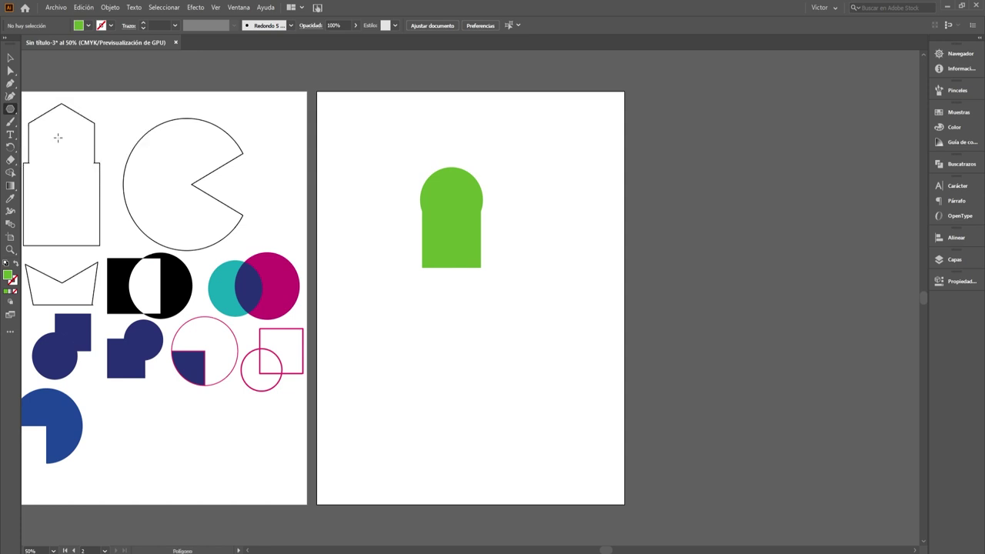
mouse_move(457, 249)
mouse_down()
mouse_move(492, 300)
mouse_move(481, 316)
mouse_up()
key(v)
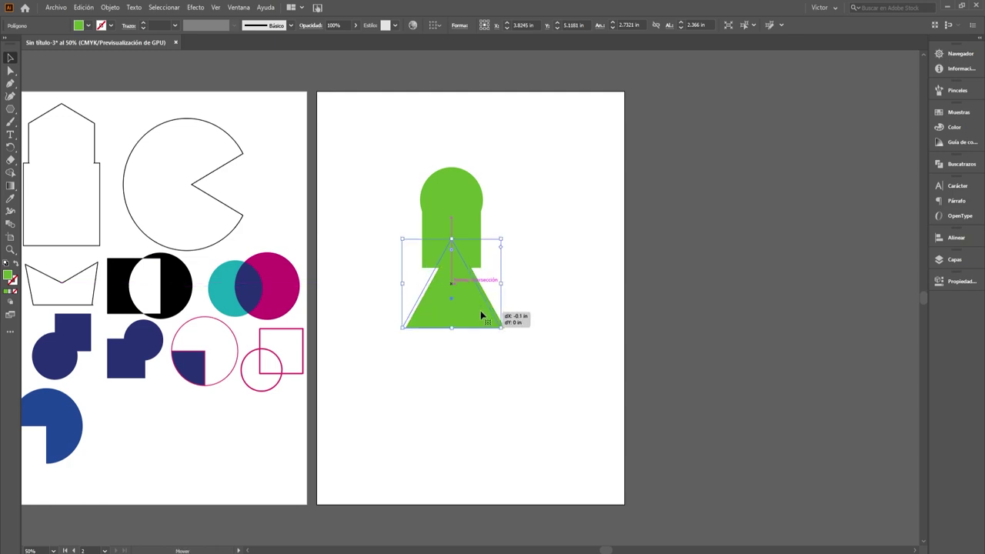
- Draw a trial star beside the arch, then undo it
click(11, 108)
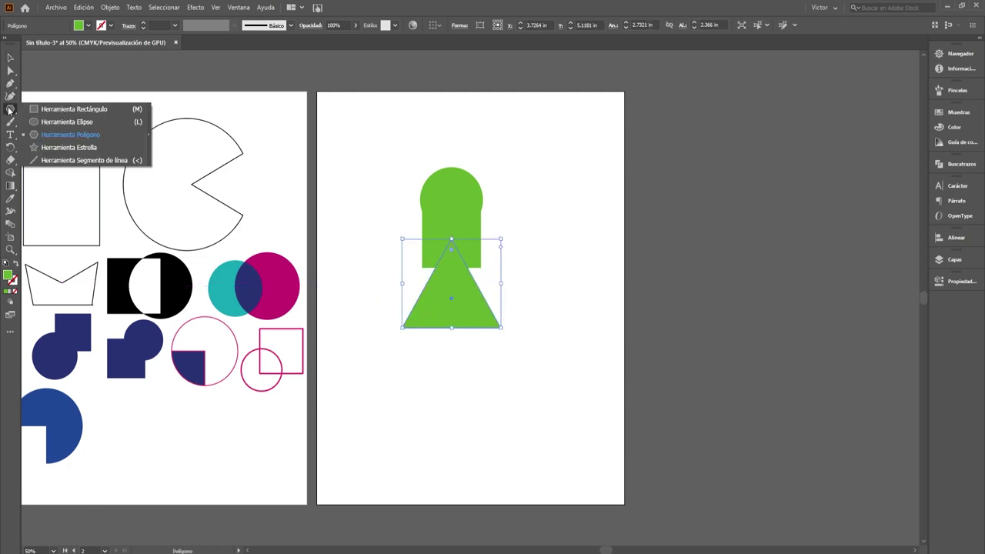
click(62, 145)
drag(524, 233, 556, 265)
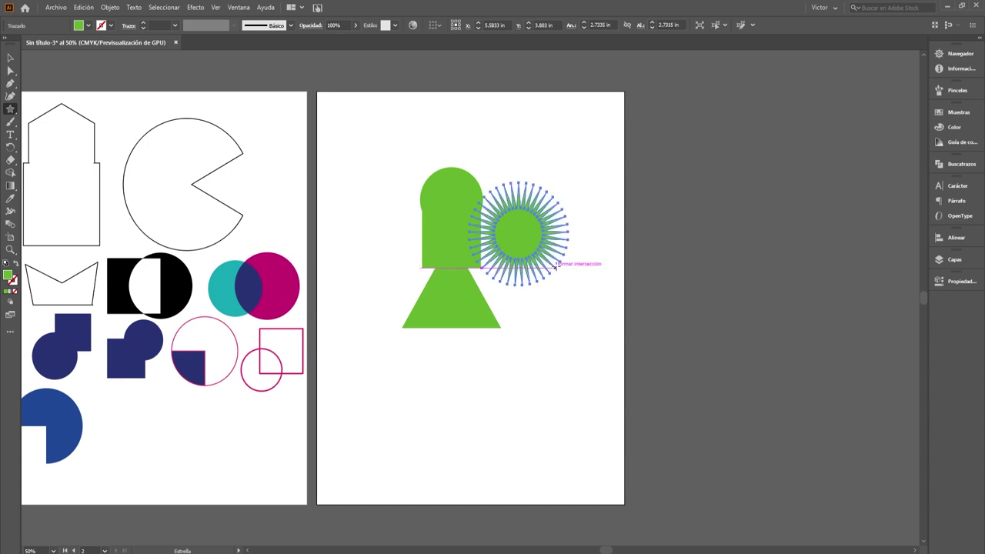
key(ctrl+z)
click(10, 110)
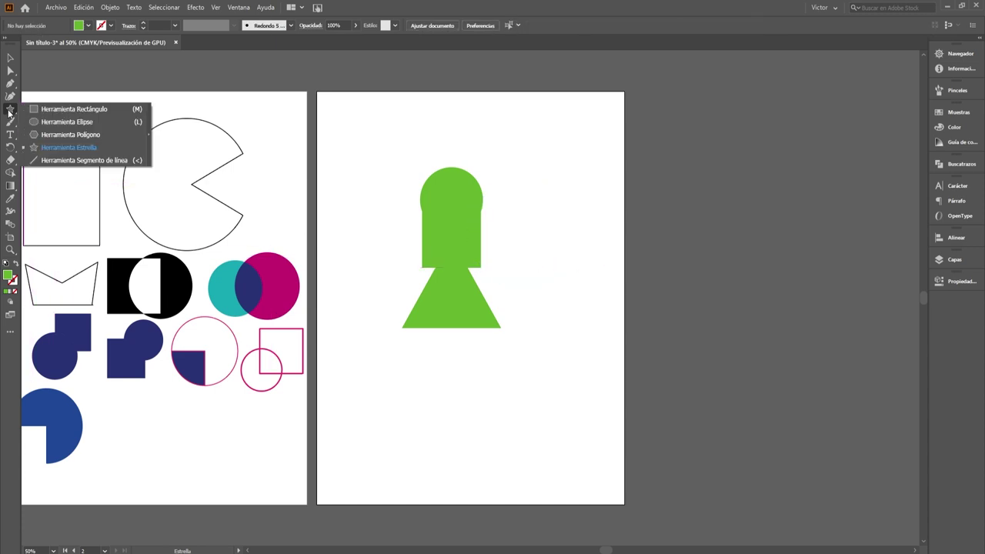
click(73, 109)
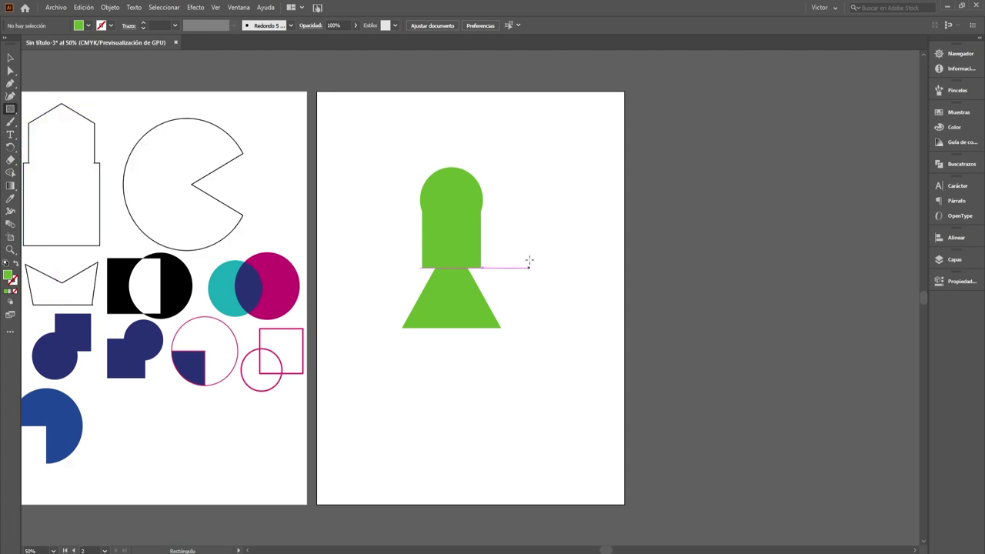
- Draw a green square and a green circle, placing the circle at the arch's upper right
drag(529, 239, 582, 292)
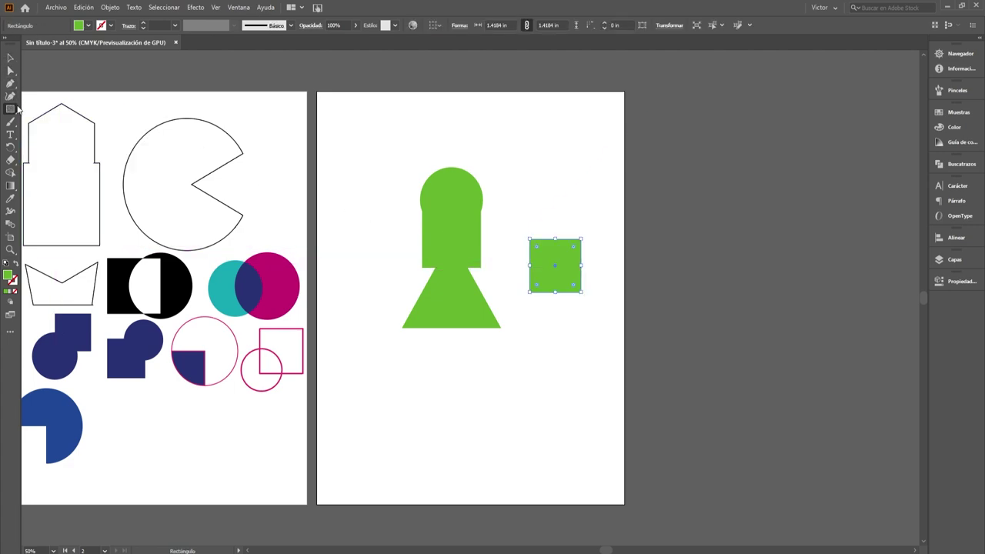
click(10, 110)
click(61, 123)
mouse_move(529, 162)
mouse_down()
mouse_move(581, 215)
mouse_move(500, 188)
mouse_up()
click(11, 58)
drag(554, 269, 514, 254)
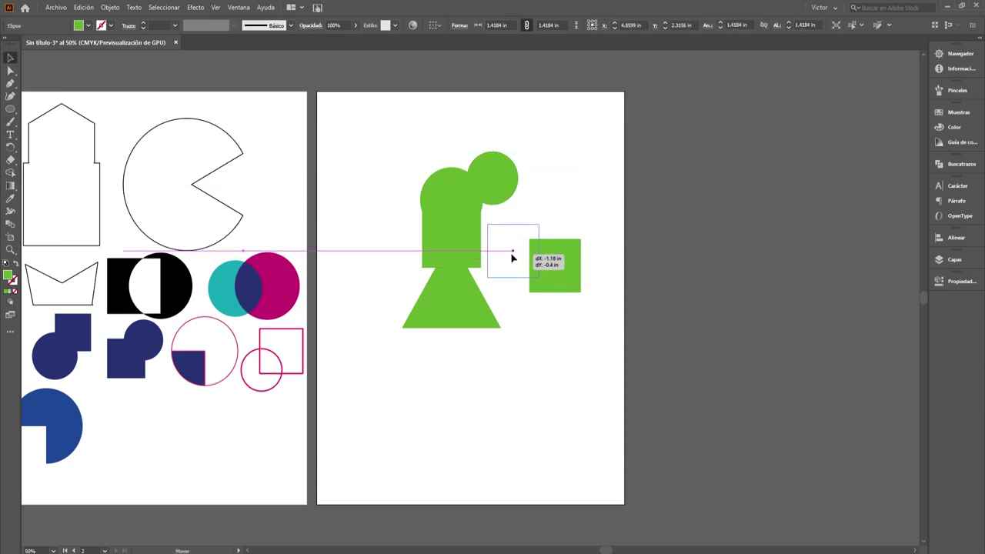
- Rotate the square 45° into a diamond against the arch's right side, then select all pieces
click(548, 223)
click(532, 243)
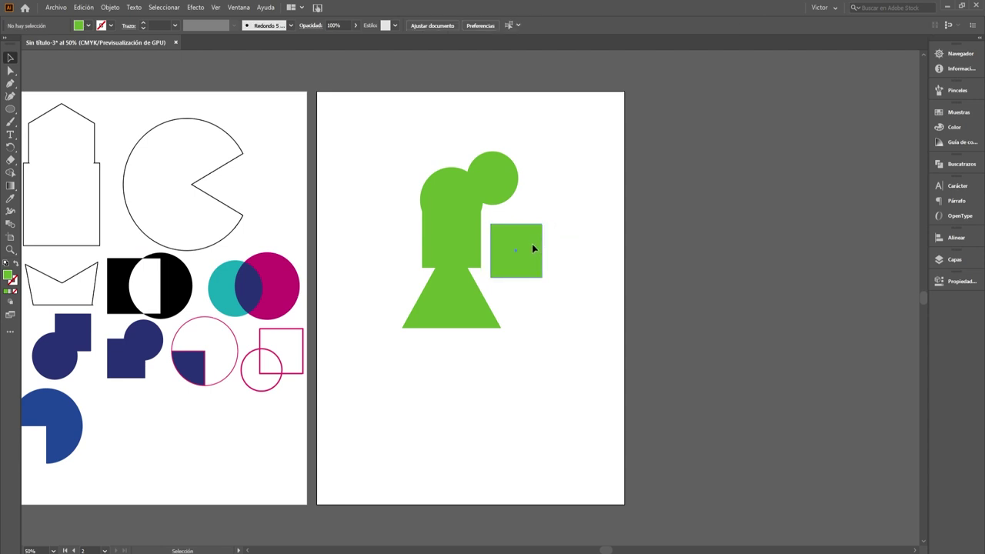
drag(544, 218, 570, 250)
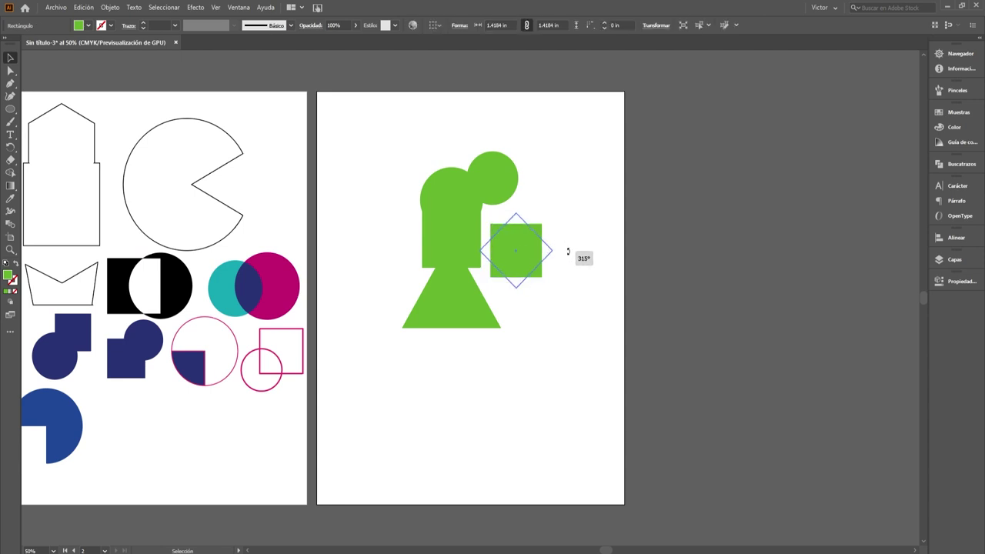
drag(522, 271, 497, 231)
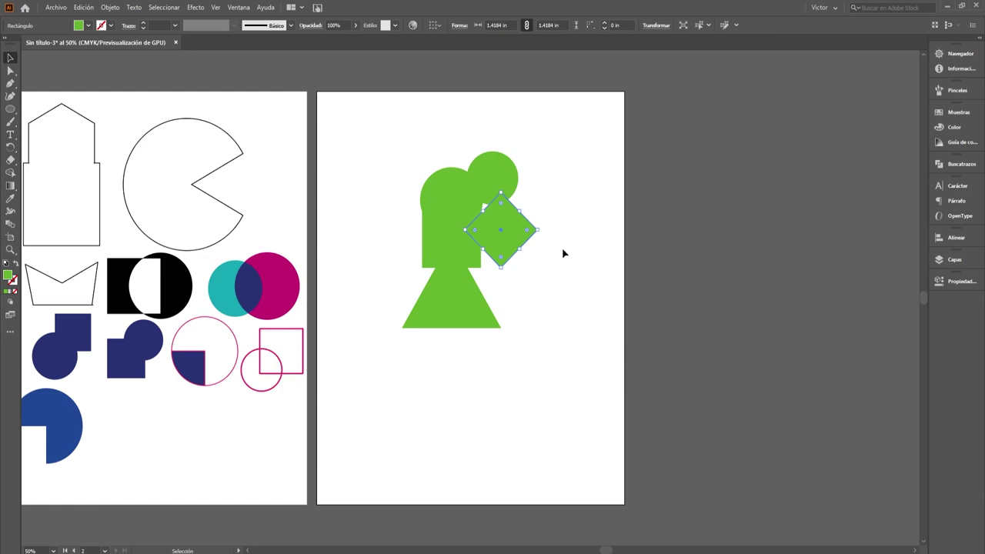
click(562, 253)
drag(385, 151, 572, 351)
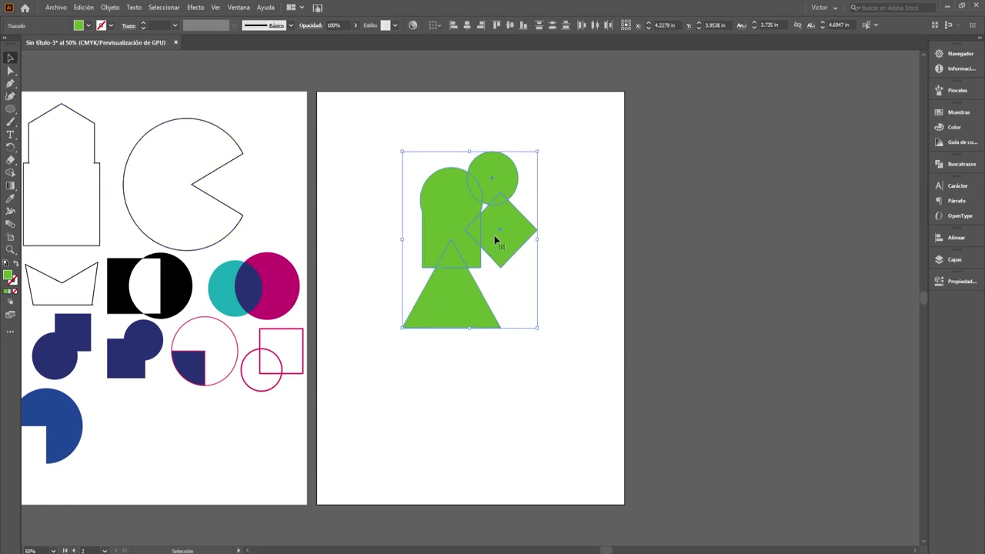
- Use Shape Builder to absorb overlaps into circle, arch and triangle, and merge the diamond into the arch
click(10, 172)
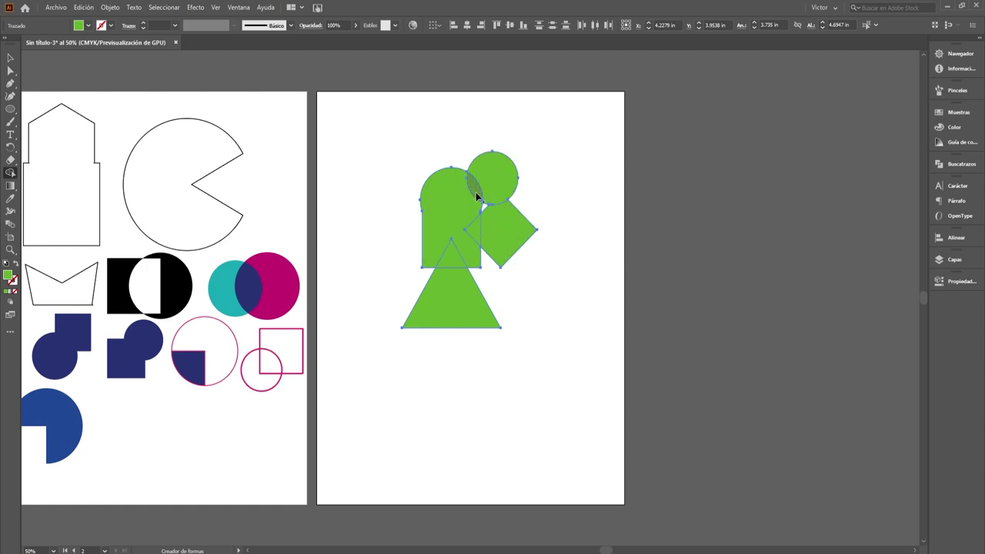
drag(475, 192, 493, 185)
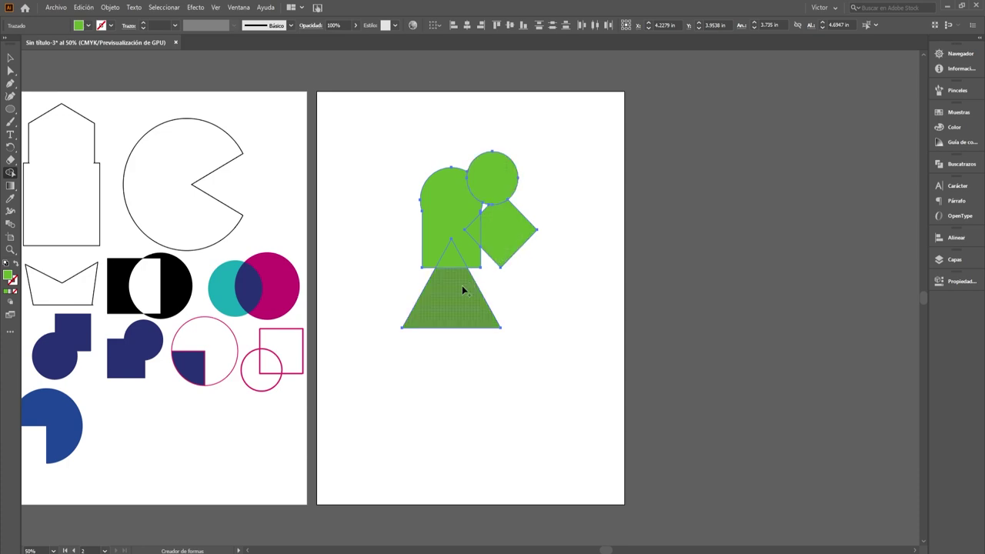
drag(477, 239, 457, 217)
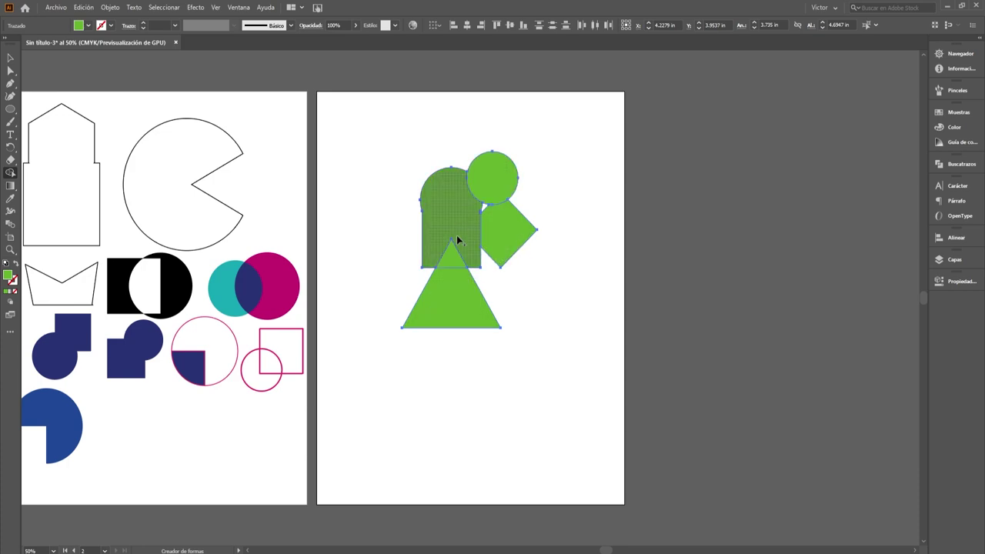
drag(451, 257, 457, 292)
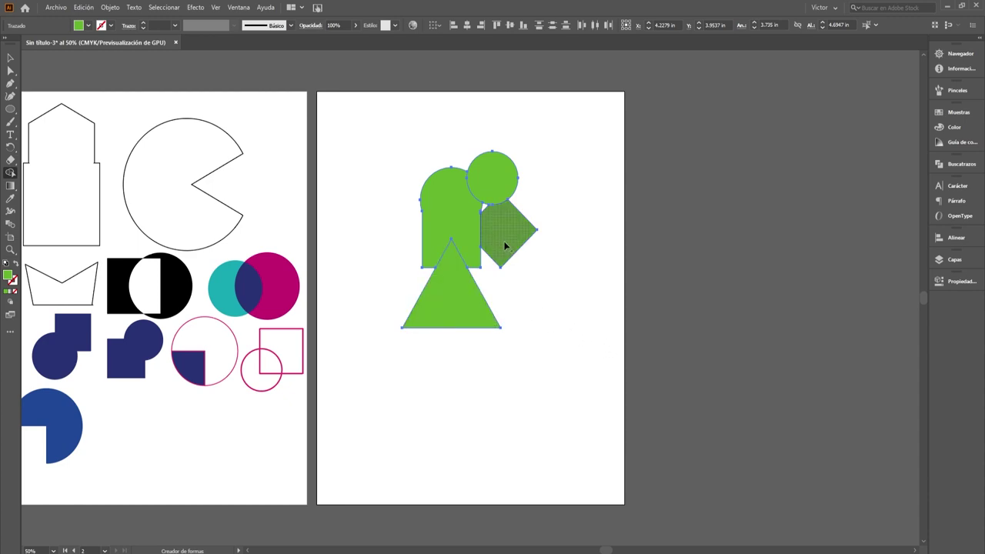
drag(495, 235, 464, 229)
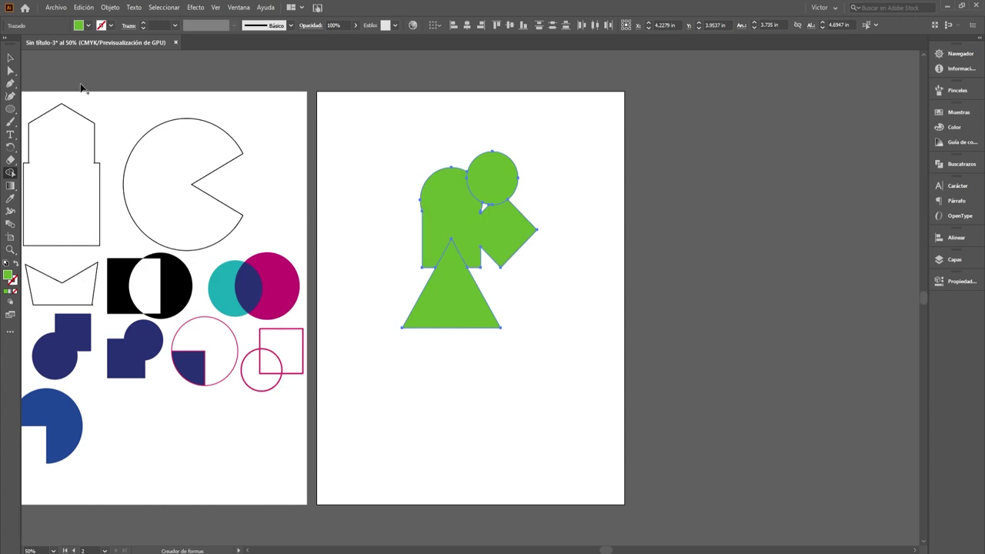
click(10, 58)
click(607, 254)
click(492, 235)
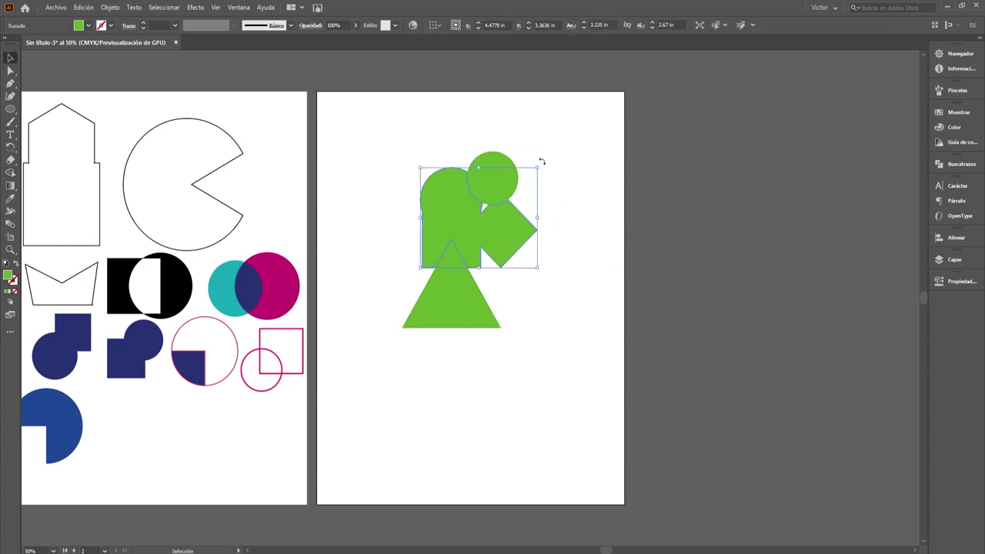
- Try rotating the arch-diamond shape and undo, then select it together with the triangle
drag(542, 162, 565, 244)
key(ctrl+z)
click(489, 187)
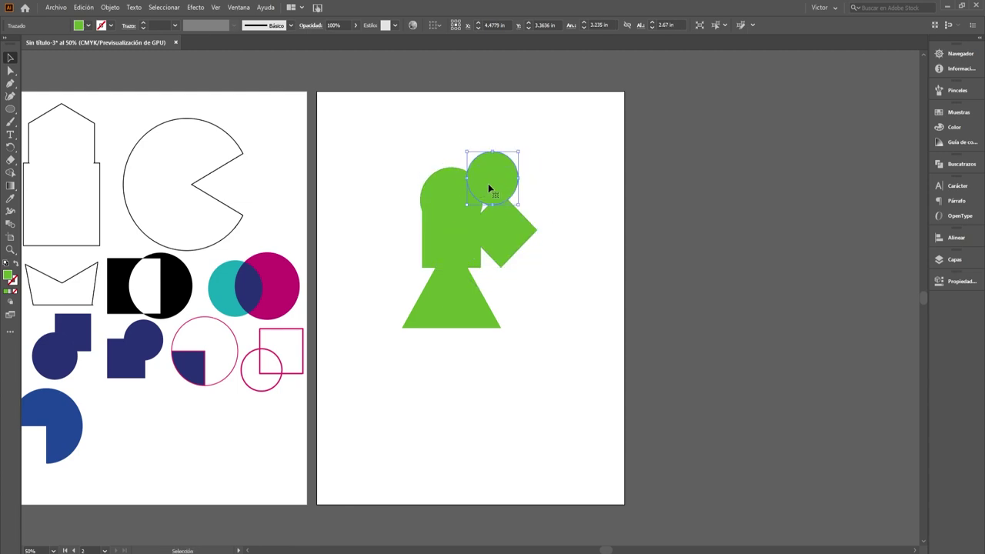
click(466, 224)
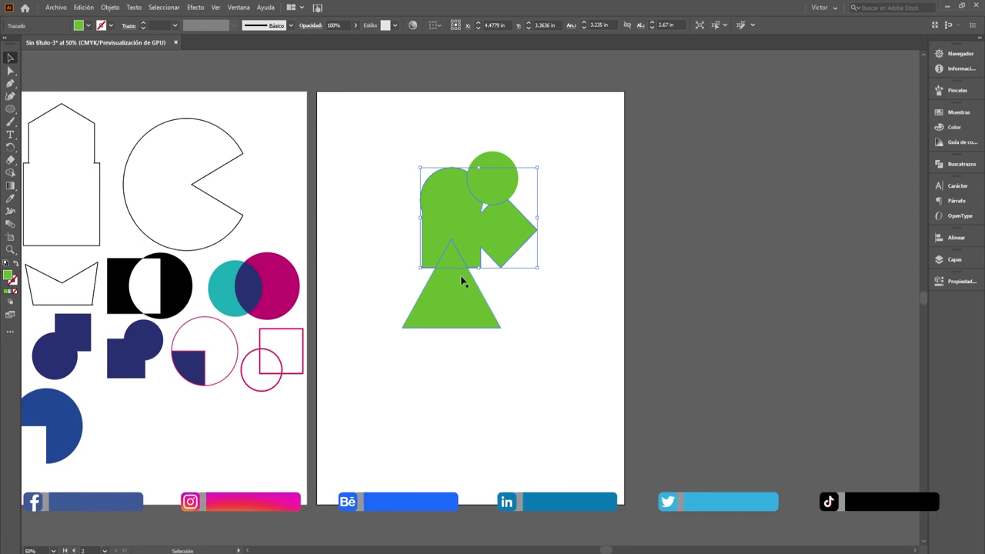
click(460, 269)
click(461, 222)
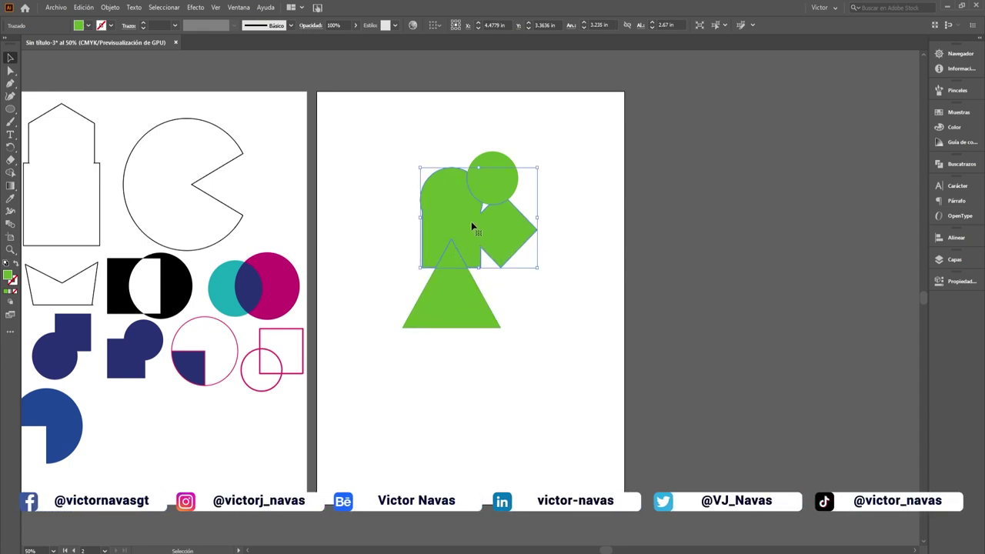
shift+click(464, 307)
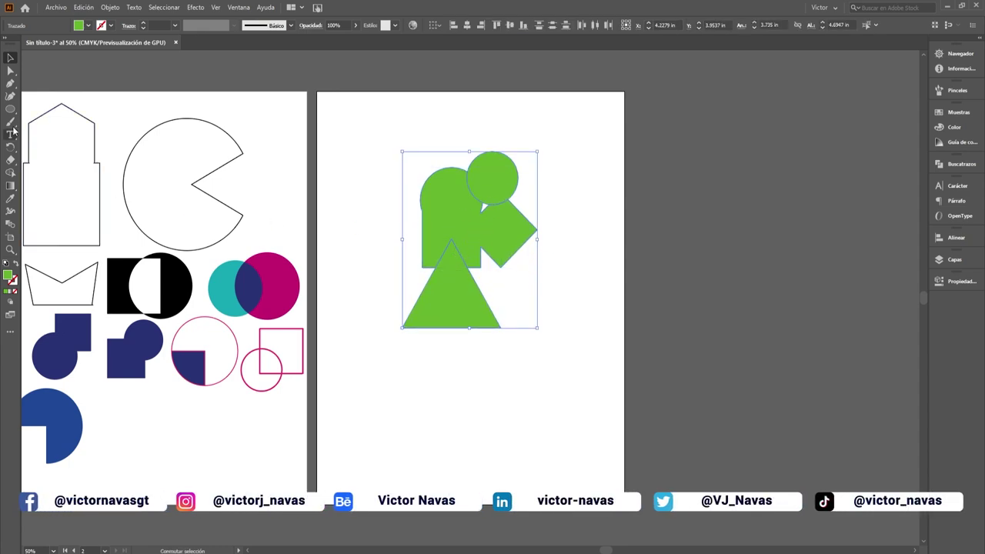
- Unite the arch-diamond shape and triangle into one green compound figure with Shape Builder
click(10, 172)
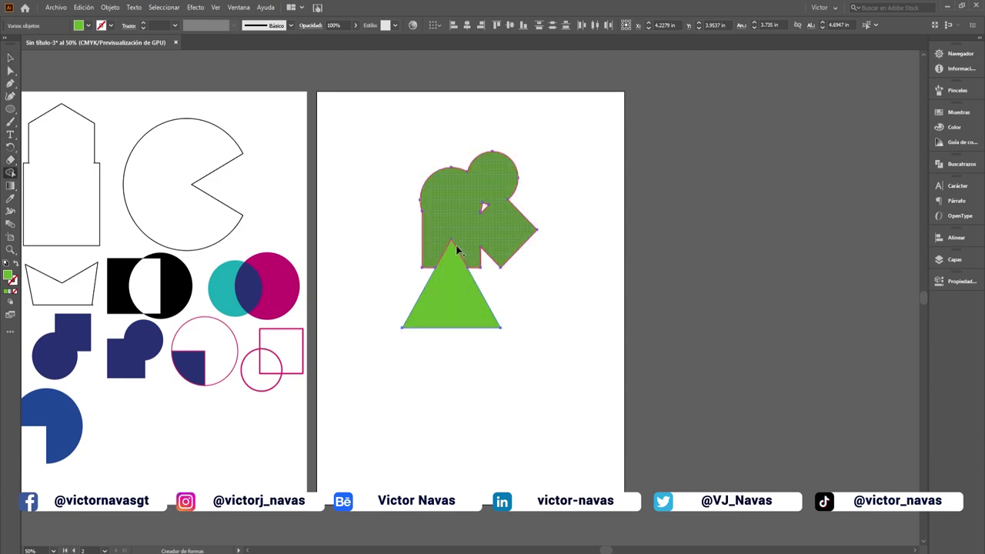
drag(462, 215, 452, 292)
click(10, 57)
click(568, 176)
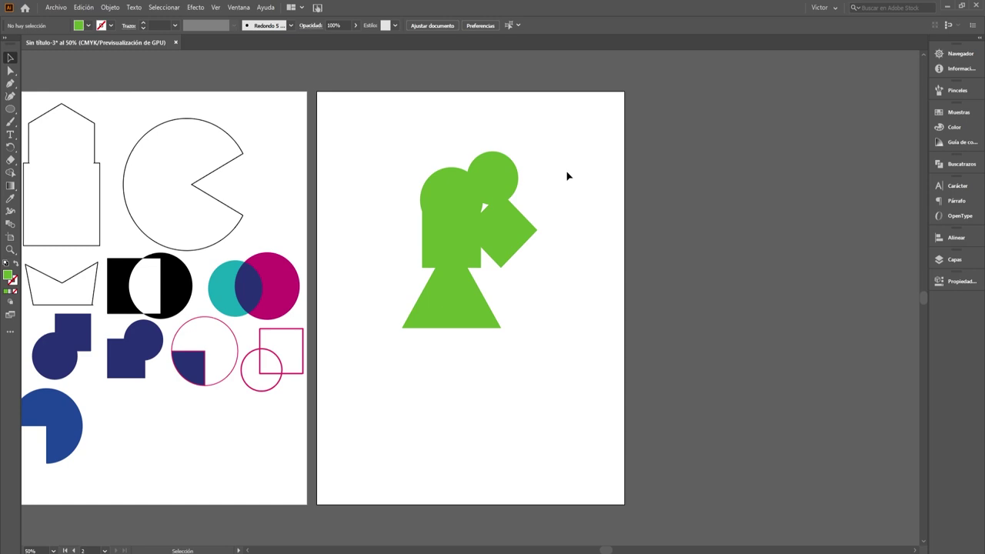
click(514, 217)
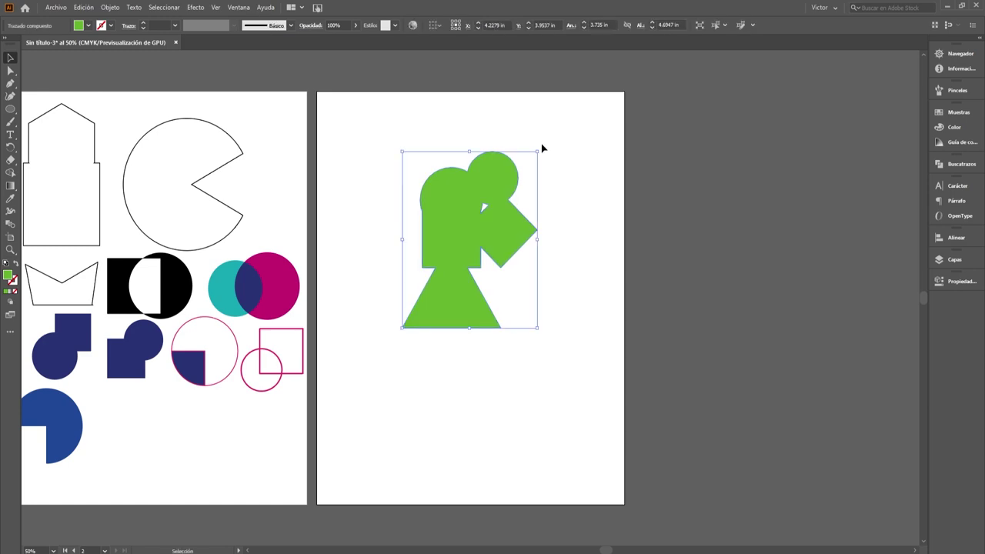
- Test 45° and 90° rotations of the green figure, returning it upright each time
drag(541, 144, 554, 272)
click(501, 308)
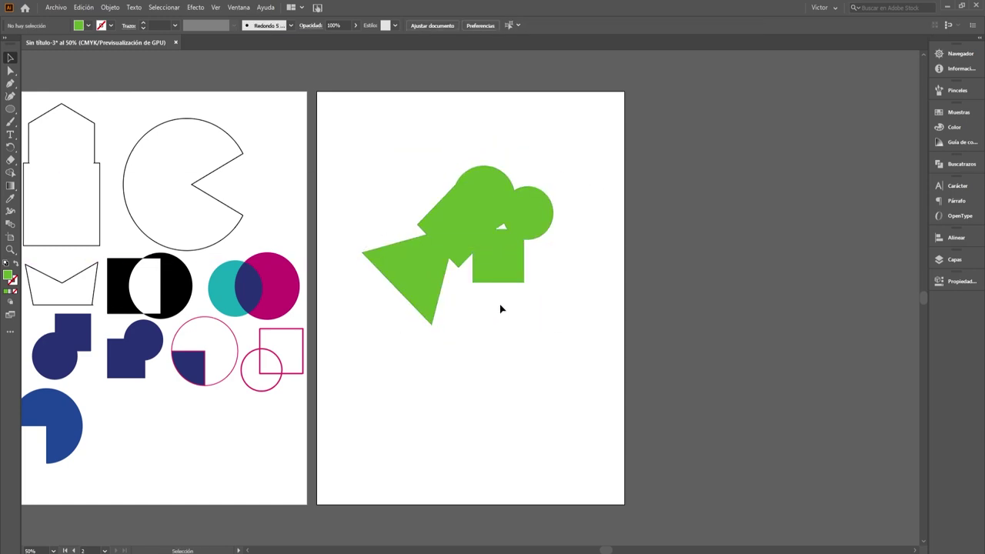
click(490, 260)
drag(584, 225, 552, 154)
click(600, 232)
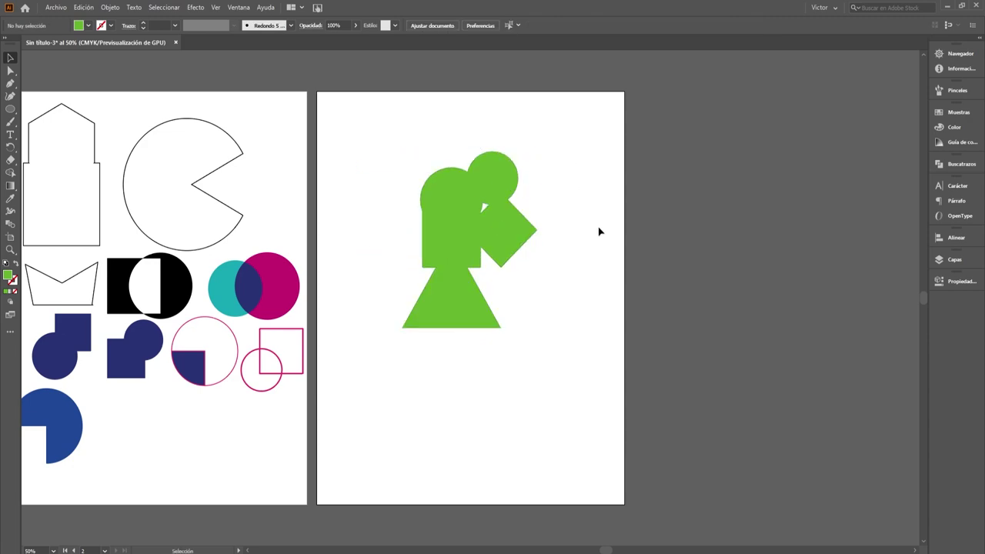
click(455, 323)
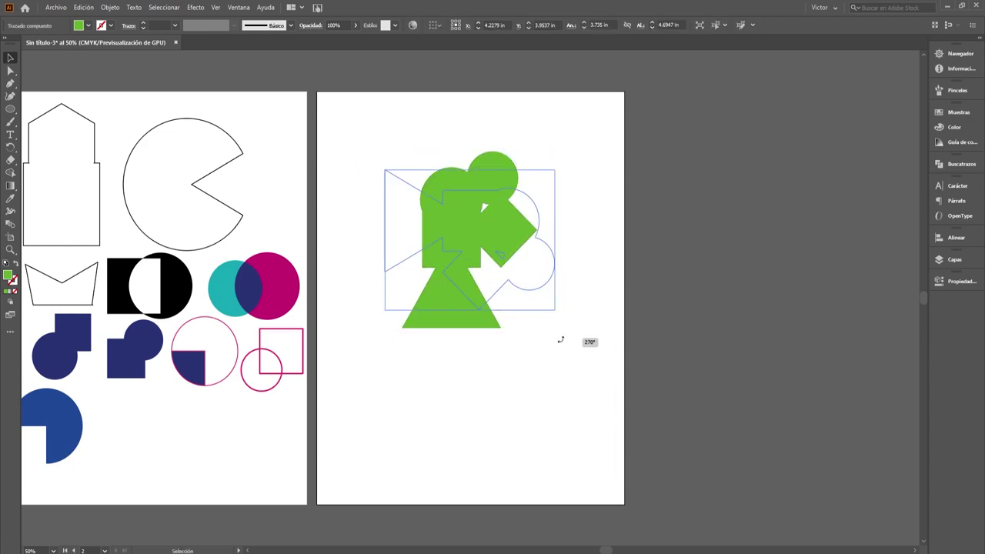
drag(539, 148, 560, 340)
click(537, 351)
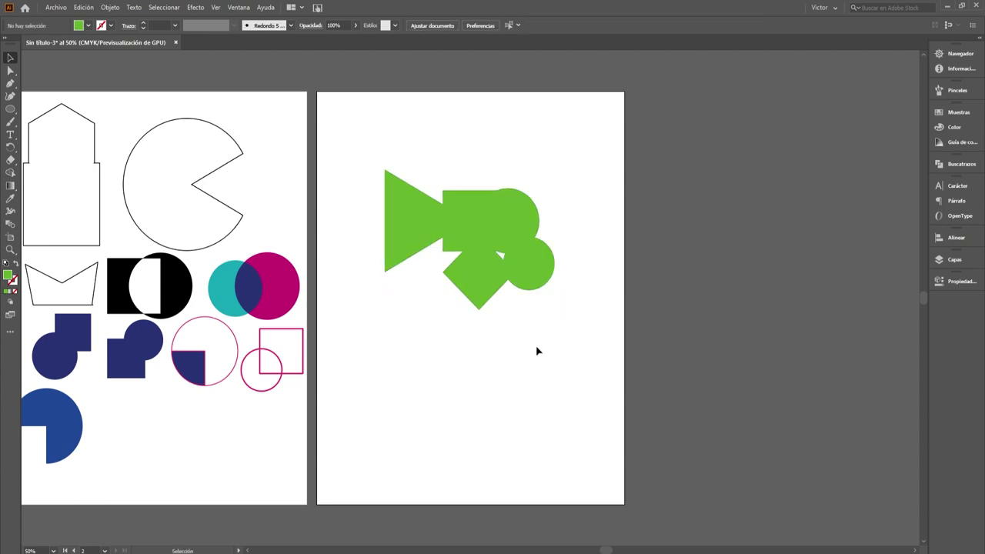
click(517, 255)
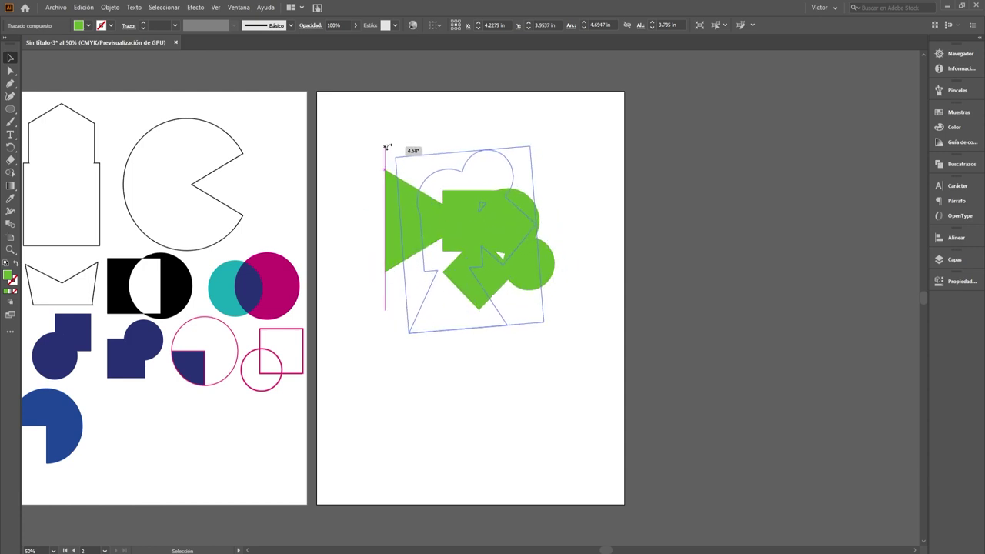
drag(559, 164, 398, 149)
click(591, 162)
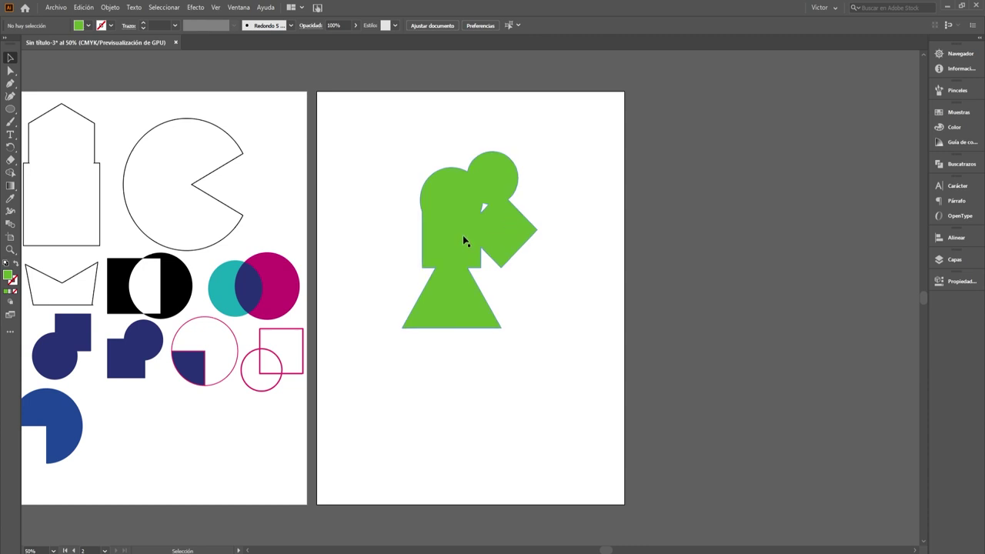
click(10, 172)
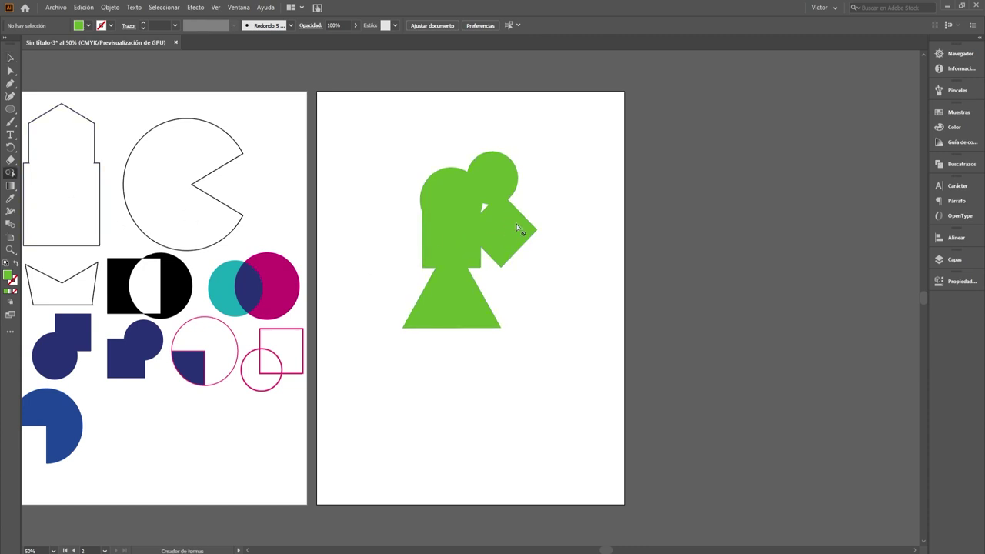
click(11, 57)
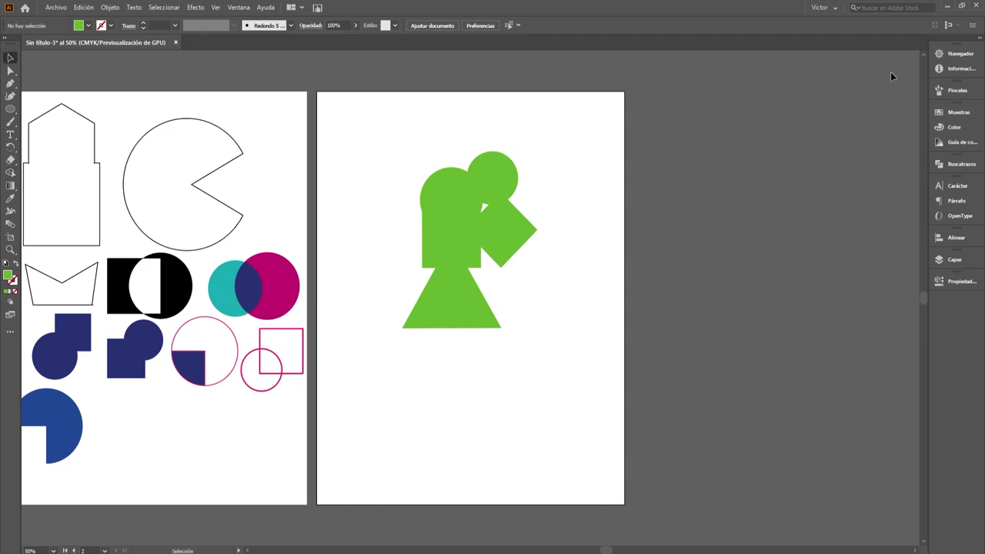
click(954, 168)
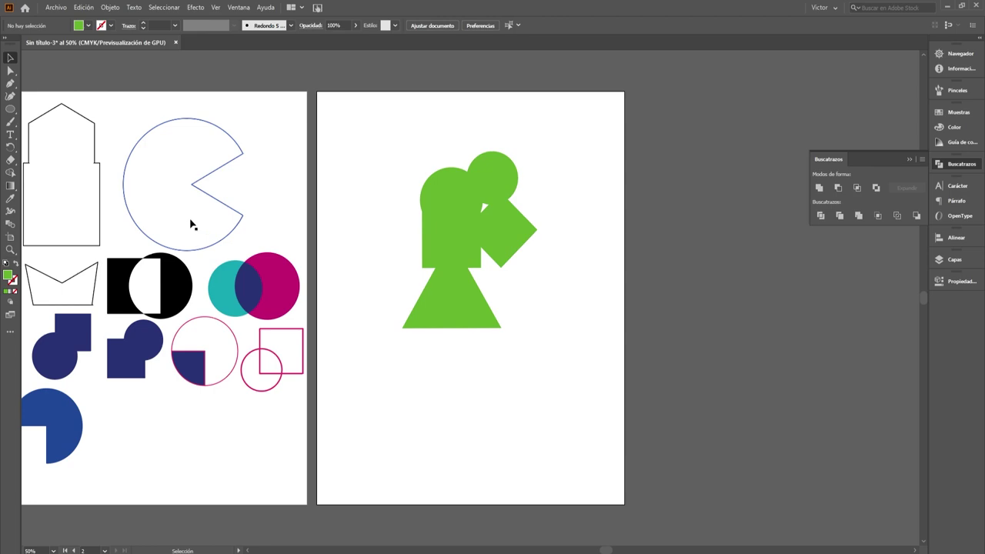
drag(293, 294, 445, 276)
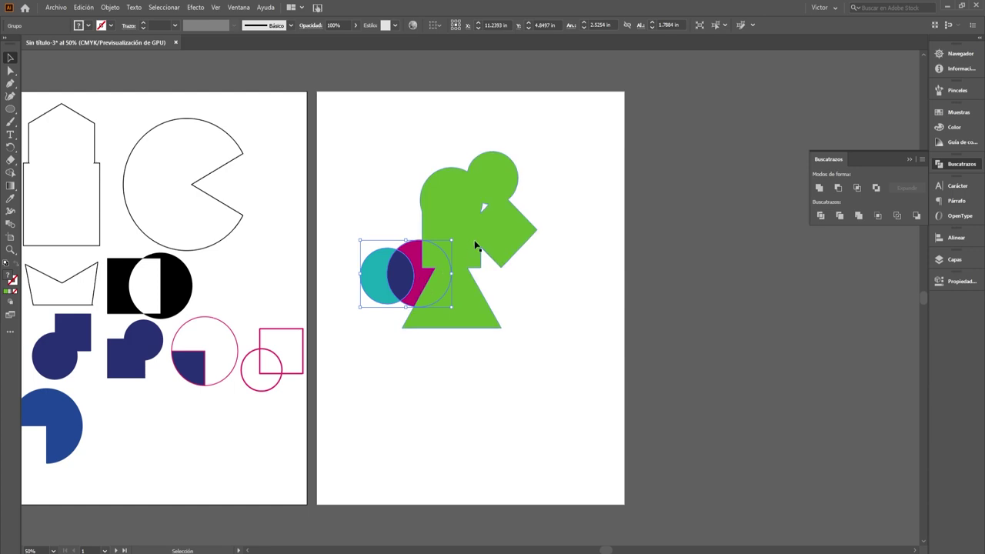
drag(375, 280, 324, 269)
drag(259, 291, 260, 289)
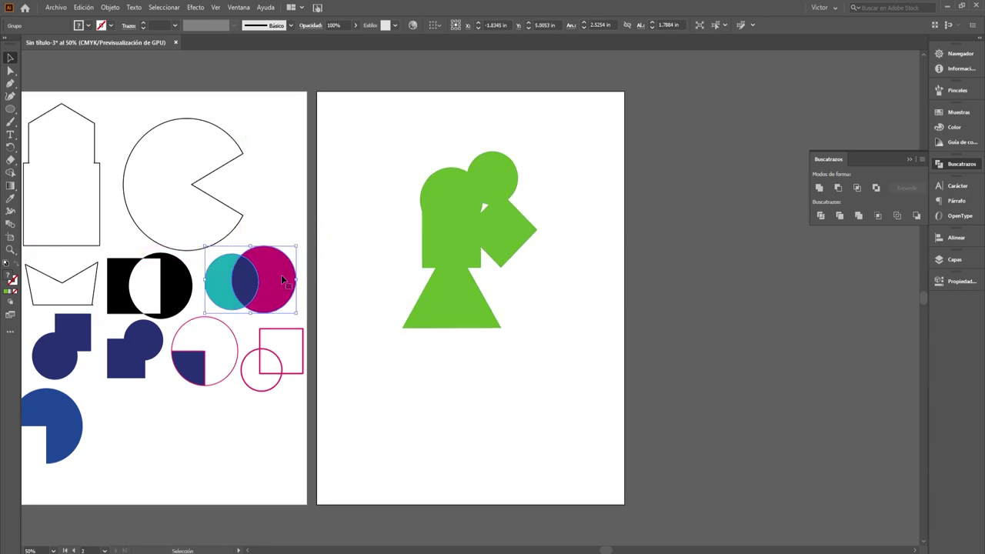
click(465, 237)
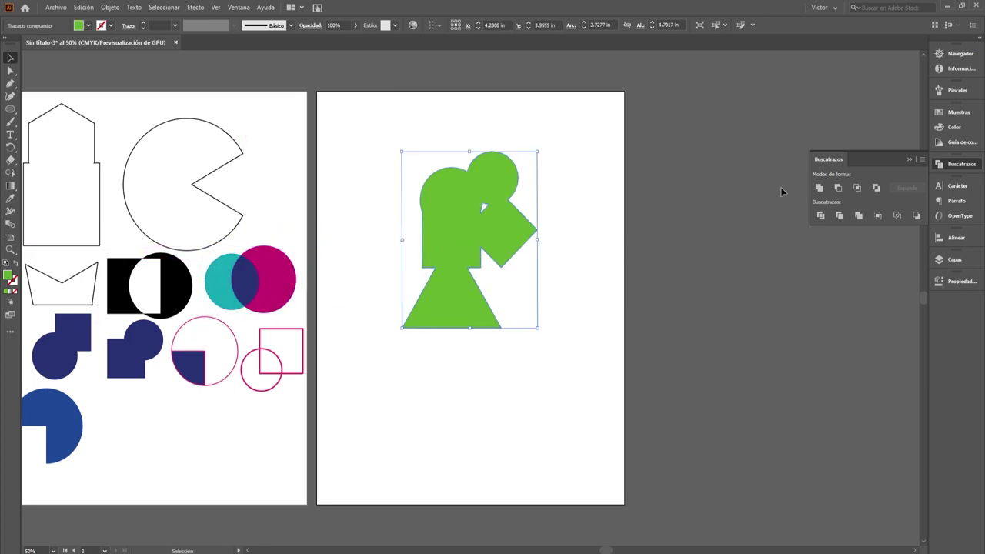
click(911, 158)
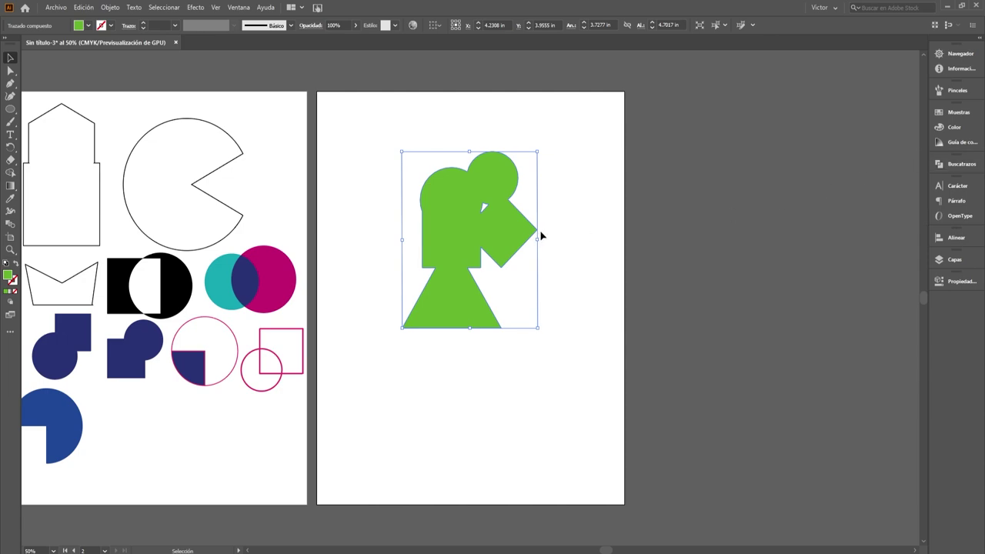